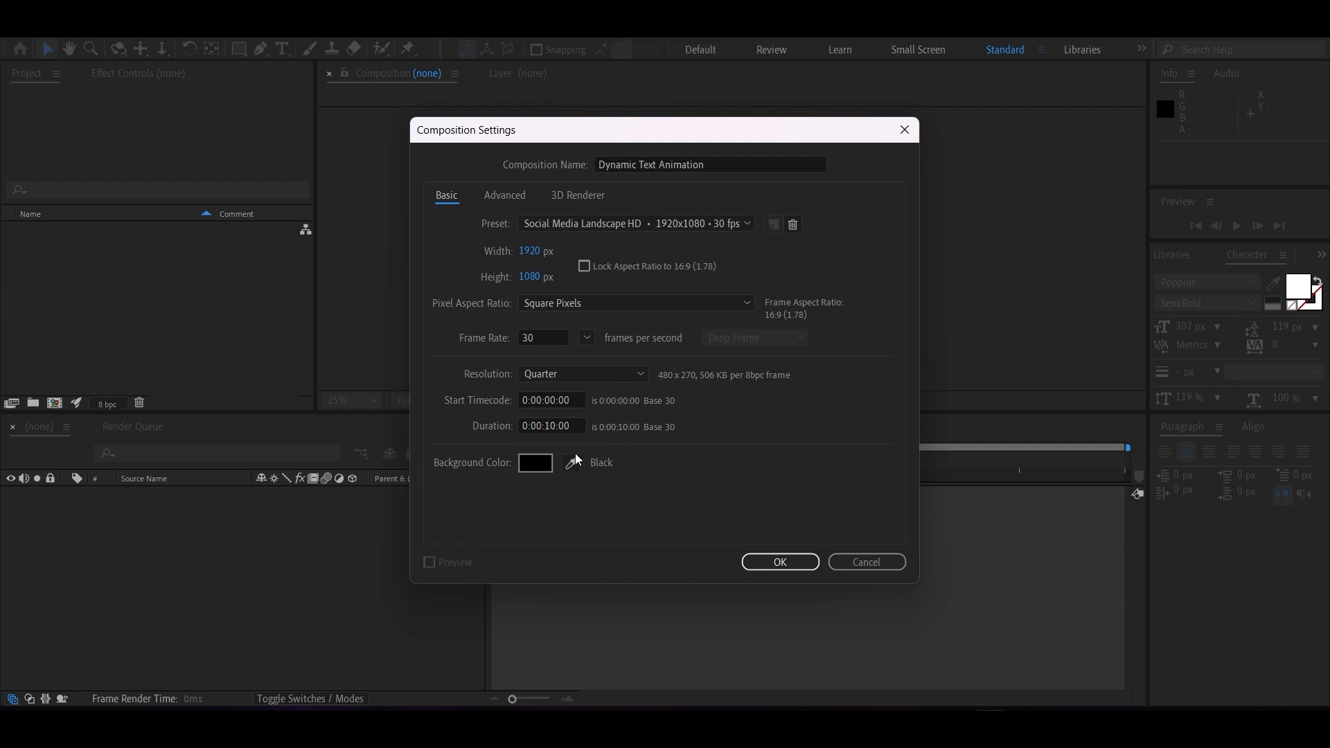
Create the composition Dynamic Text Animation at 1920x1080, 30 fps, with a 10-second duration and black background.
click(781, 561)
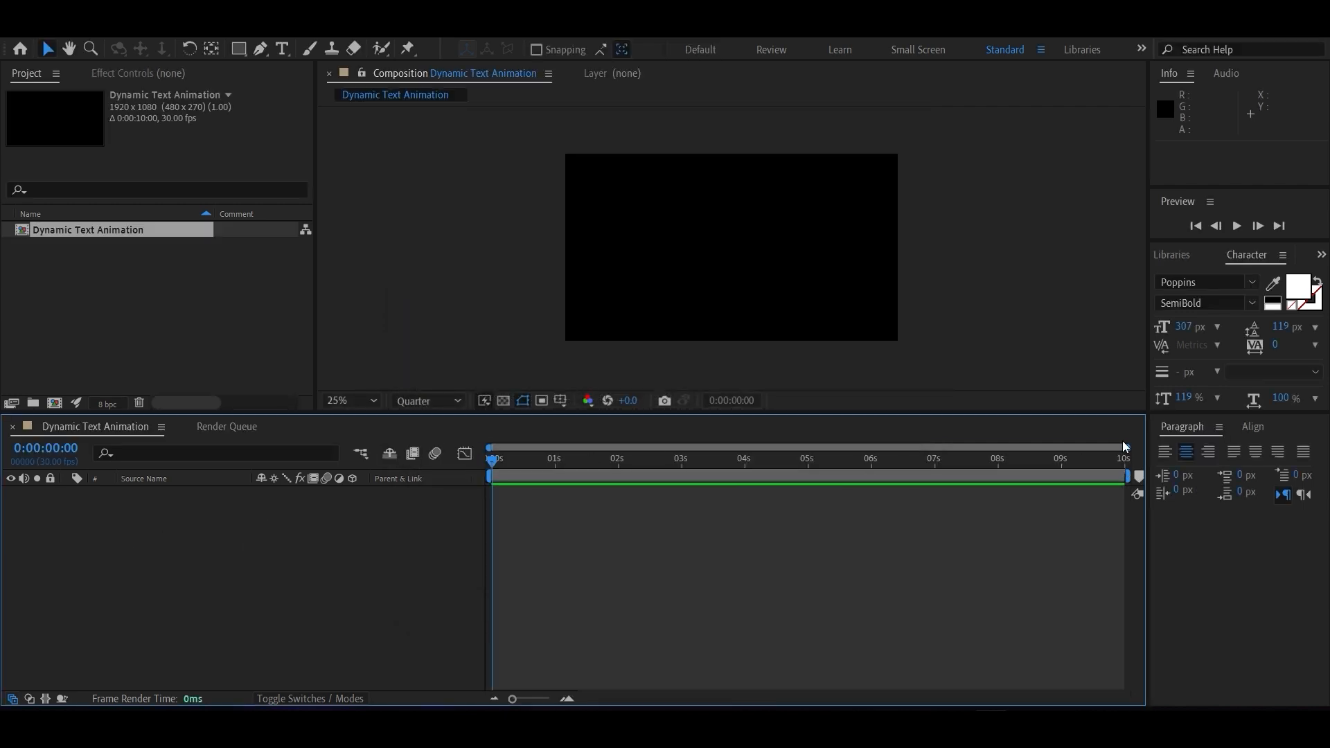
drag(1128, 449, 835, 447)
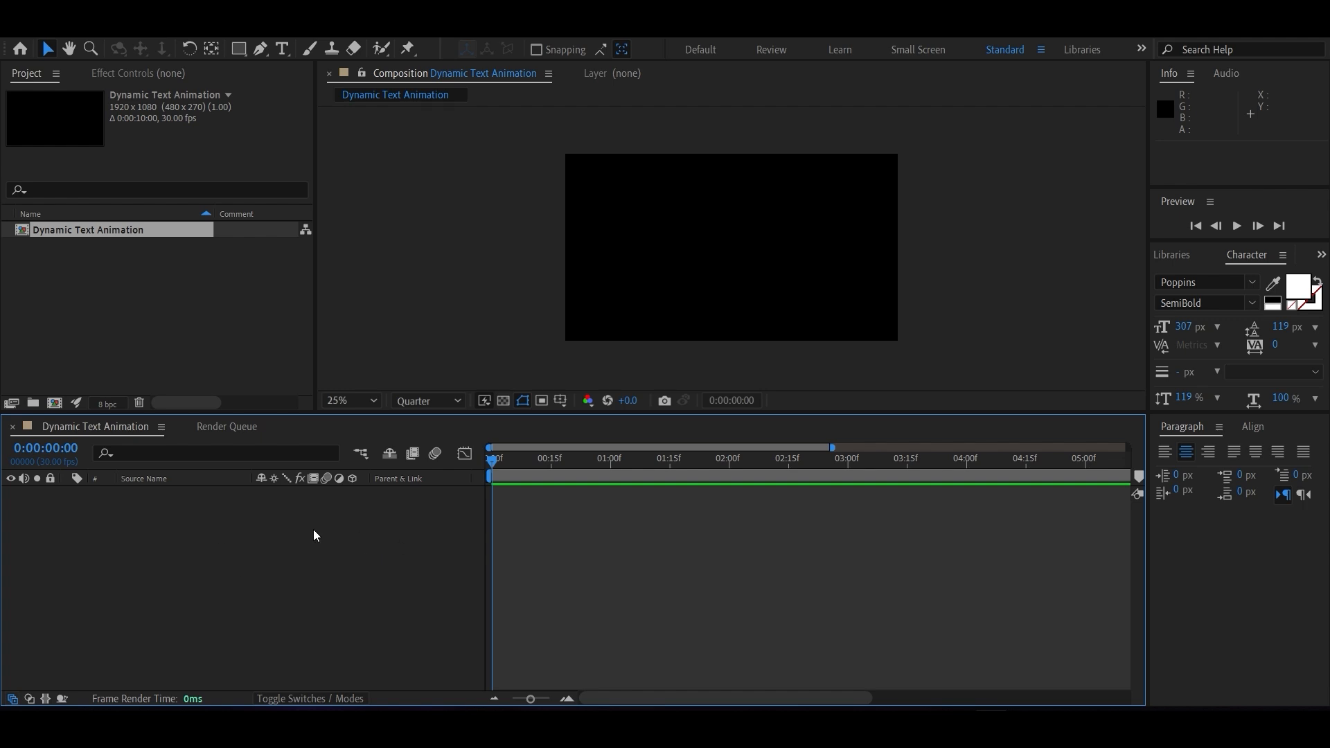
Add the text "grace" to the composition in white Poppins SemiBold and set its font size to 328 px.
click(282, 48)
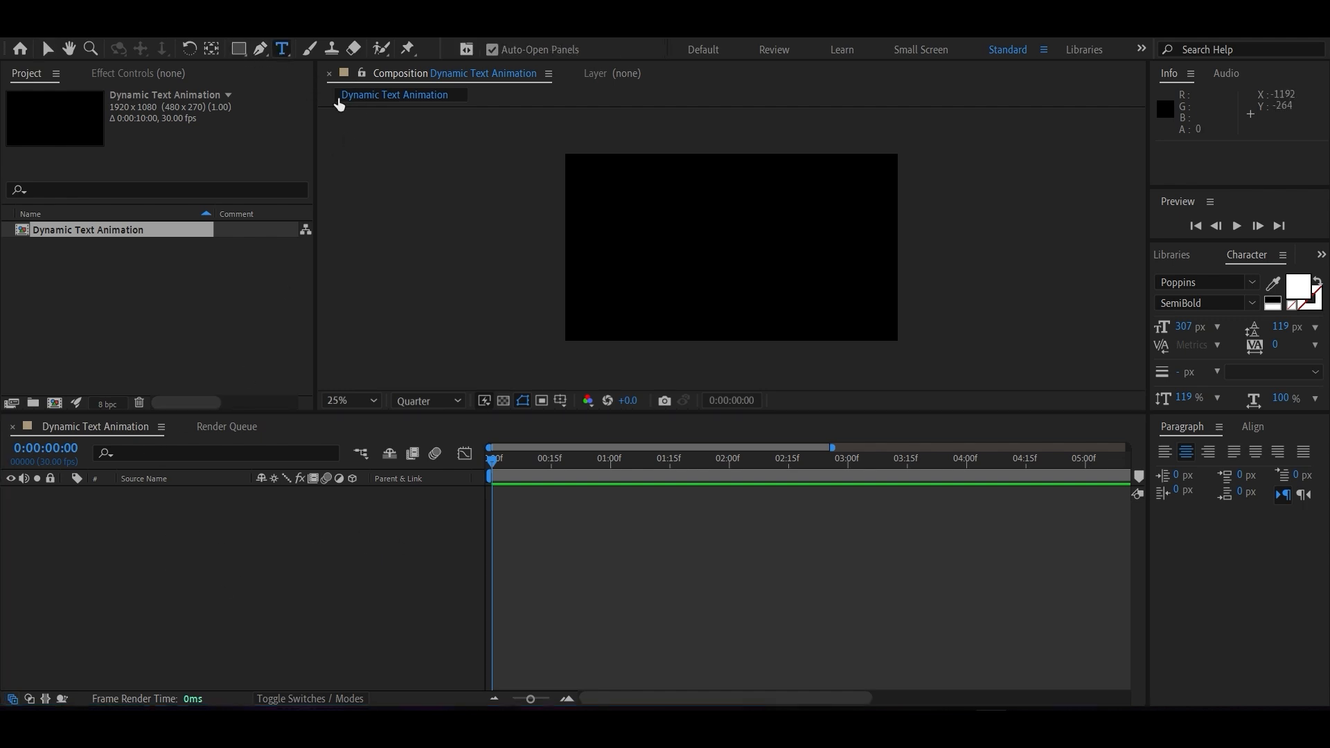
click(636, 236)
text(grace)
key(ctrl+a)
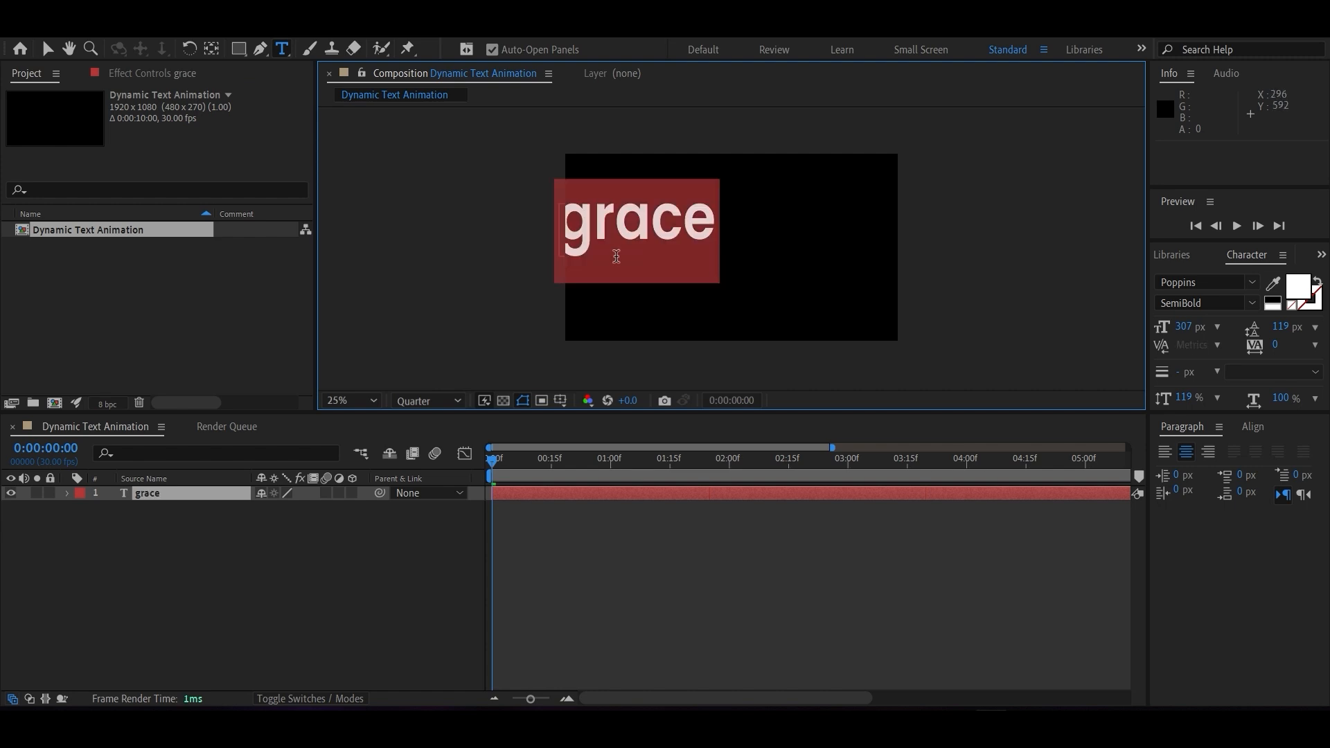
drag(1185, 327, 1210, 329)
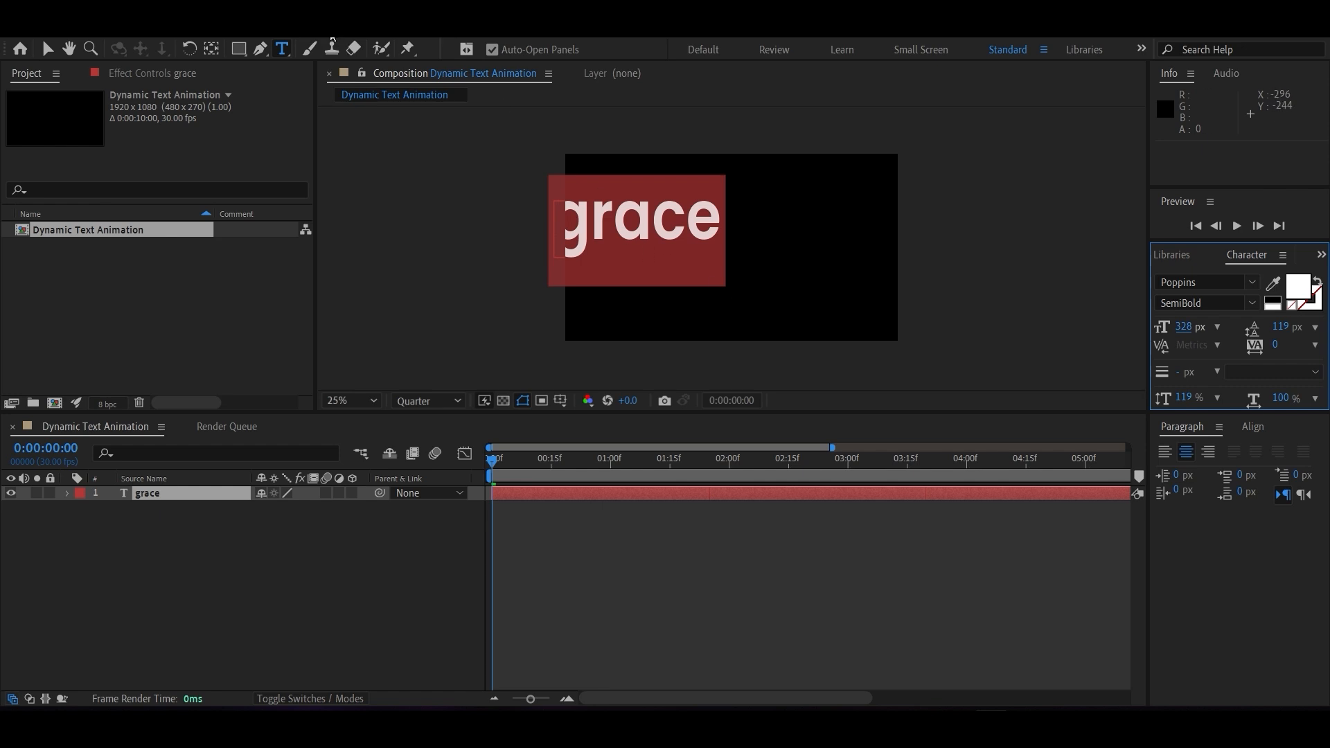
Center the grace text horizontally and vertically in the composition.
click(1253, 428)
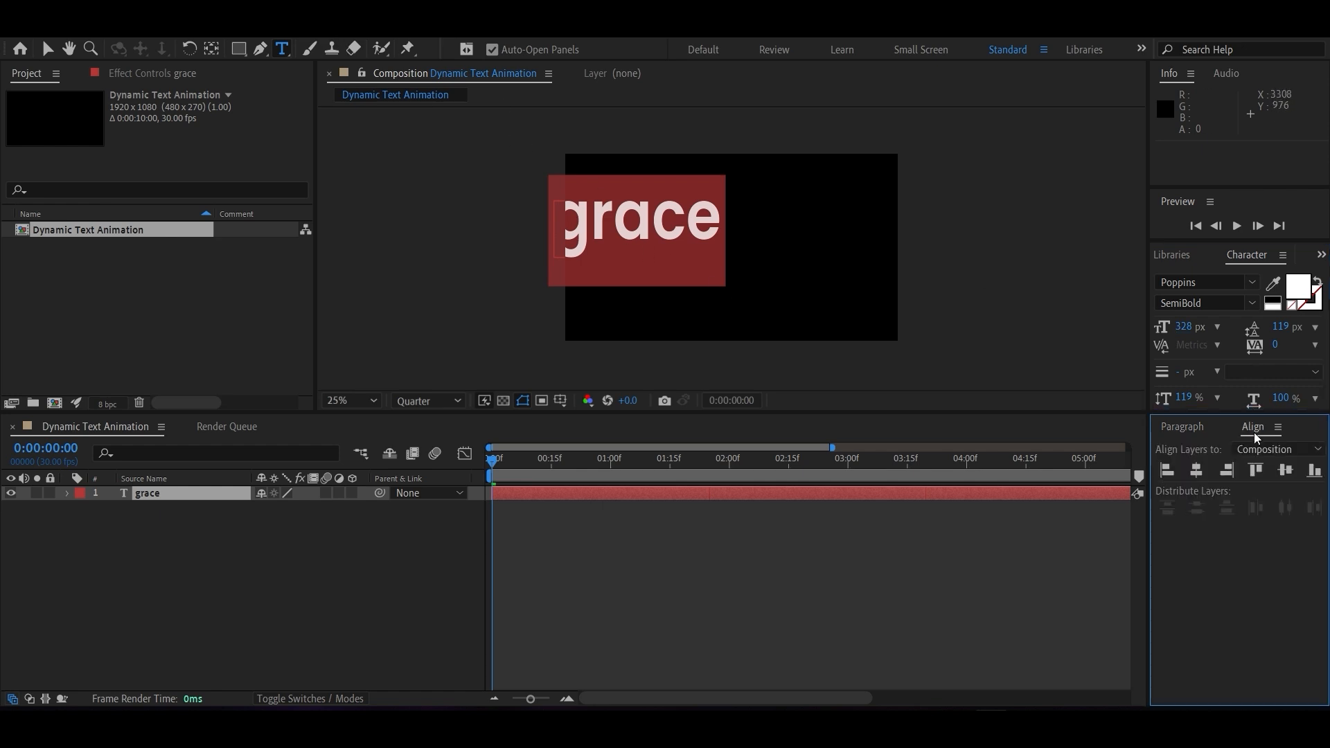
click(1192, 476)
click(1287, 474)
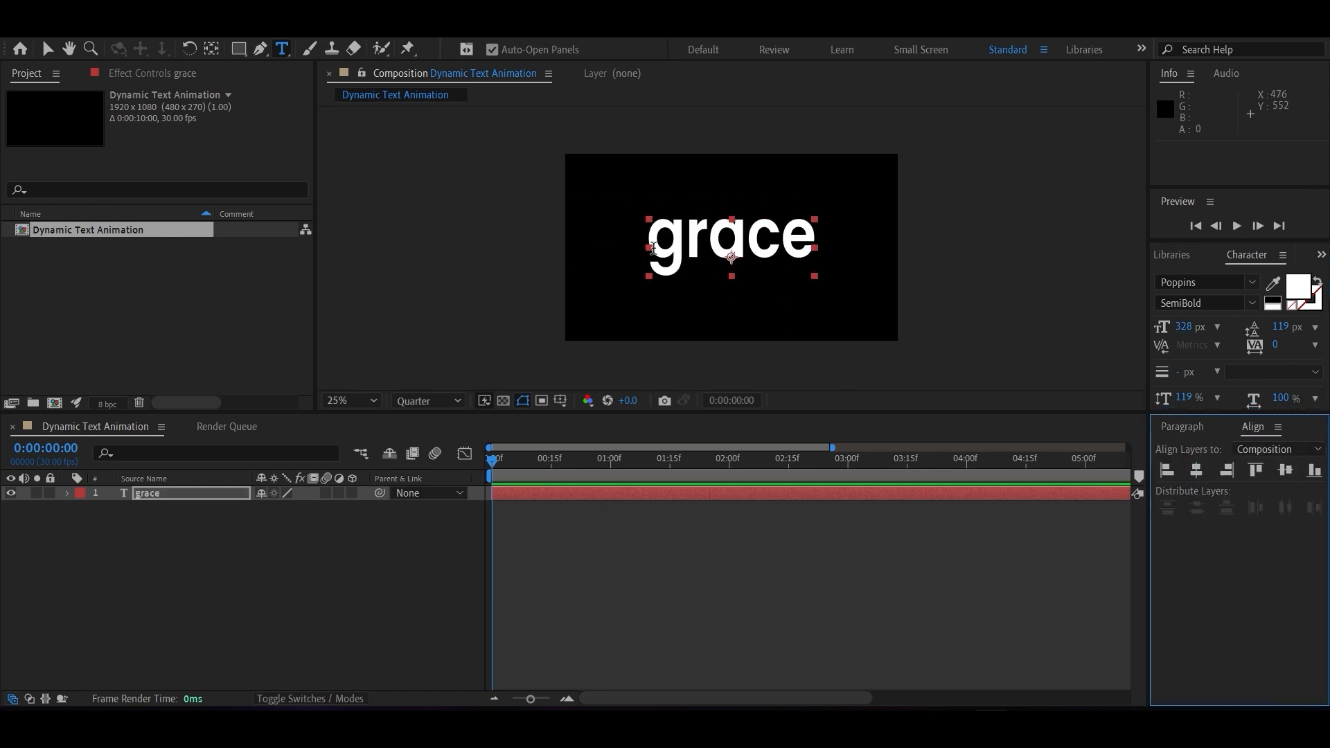
click(48, 52)
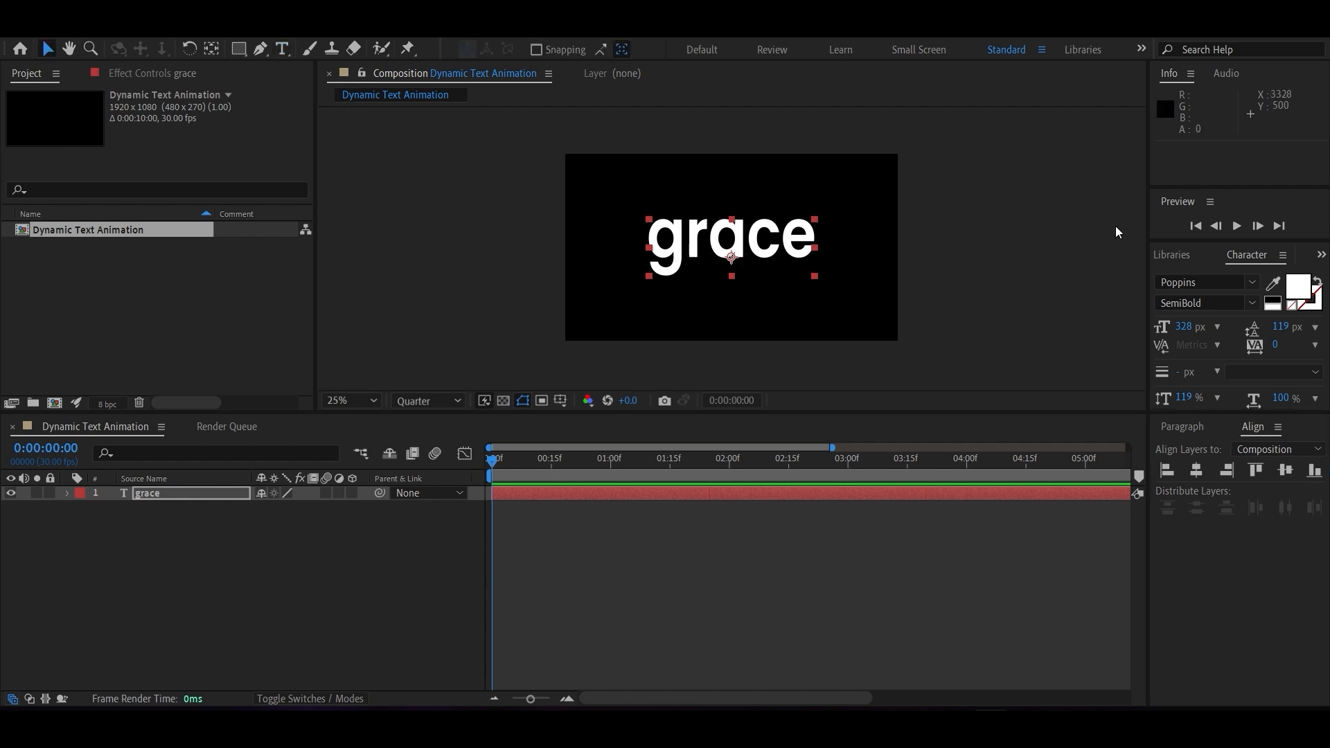
Replace the content of the grace text layer with the single letter "g".
click(415, 572)
click(167, 495)
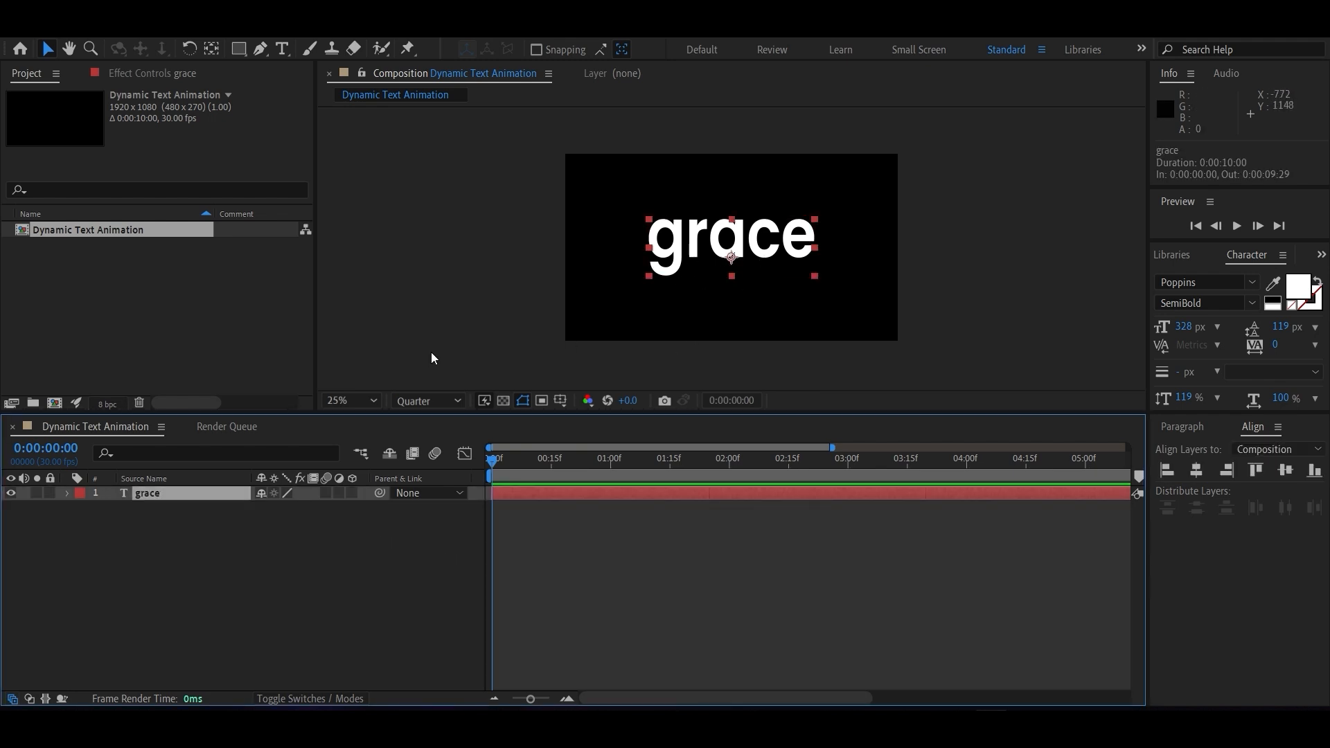
double_click(172, 495)
text(g)
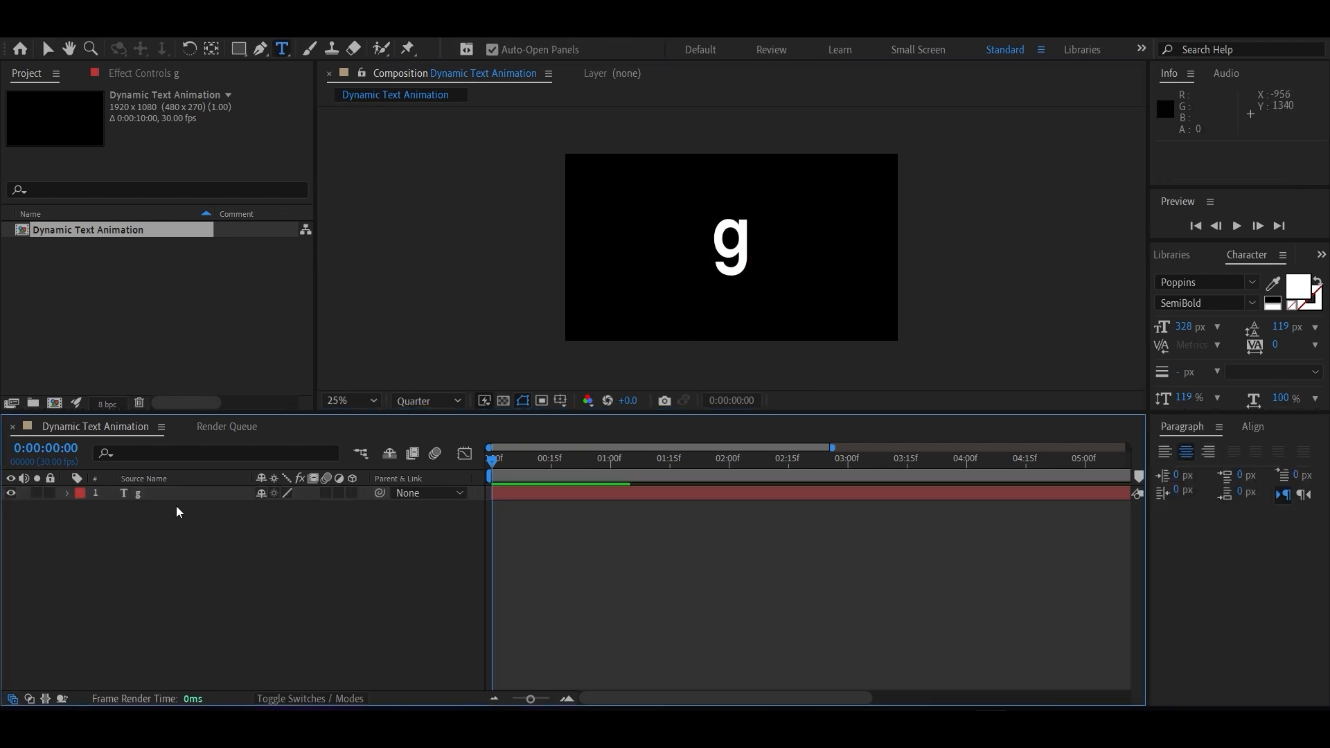
Duplicate the letter layer twice, changing the first copy's text to "r" and the second copy's text to "a".
key(ctrl+d)
double_click(162, 491)
text(R)
key(BackSpace)
text(r)
key(ctrl+d)
double_click(156, 492)
text(a)
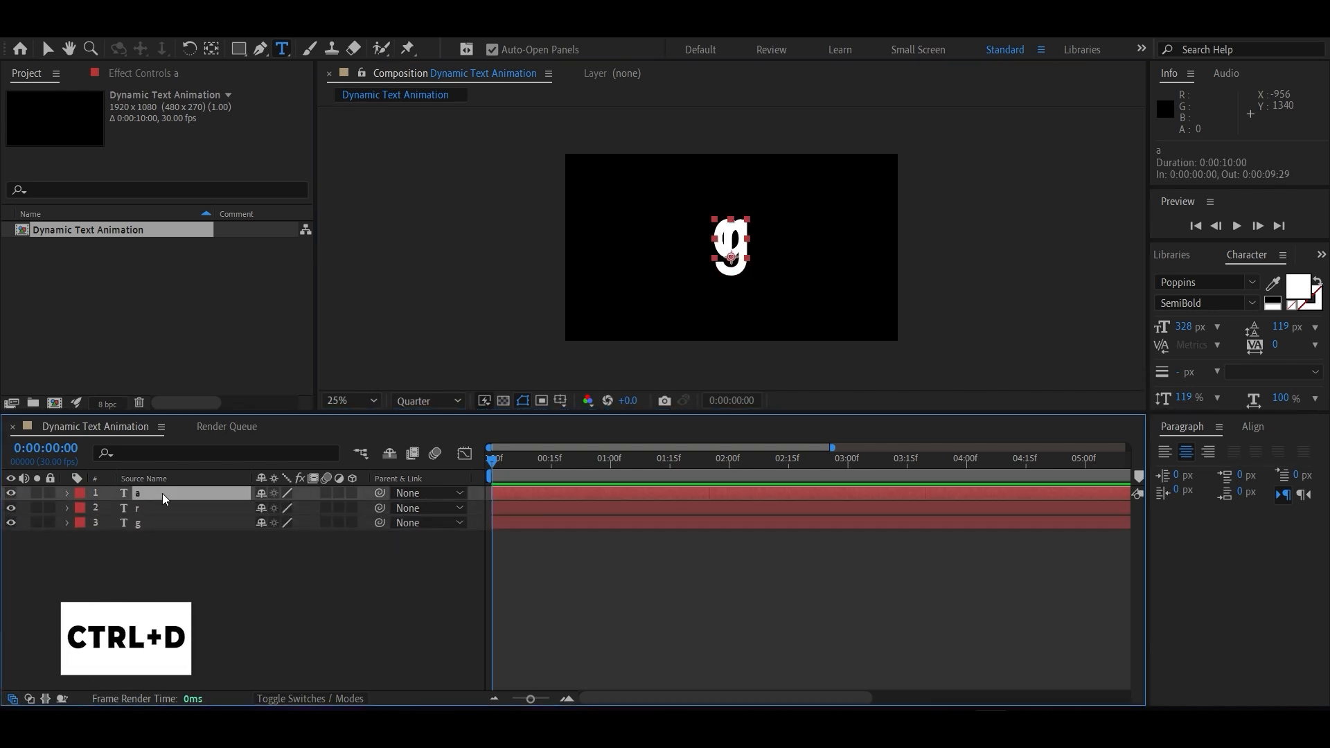
Duplicate the top letter layer two more times, changing the copies' text to "c" and "e".
key(ctrl+d)
double_click(163, 493)
text(c)
click(162, 493)
key(ctrl+d)
double_click(162, 493)
text(e)
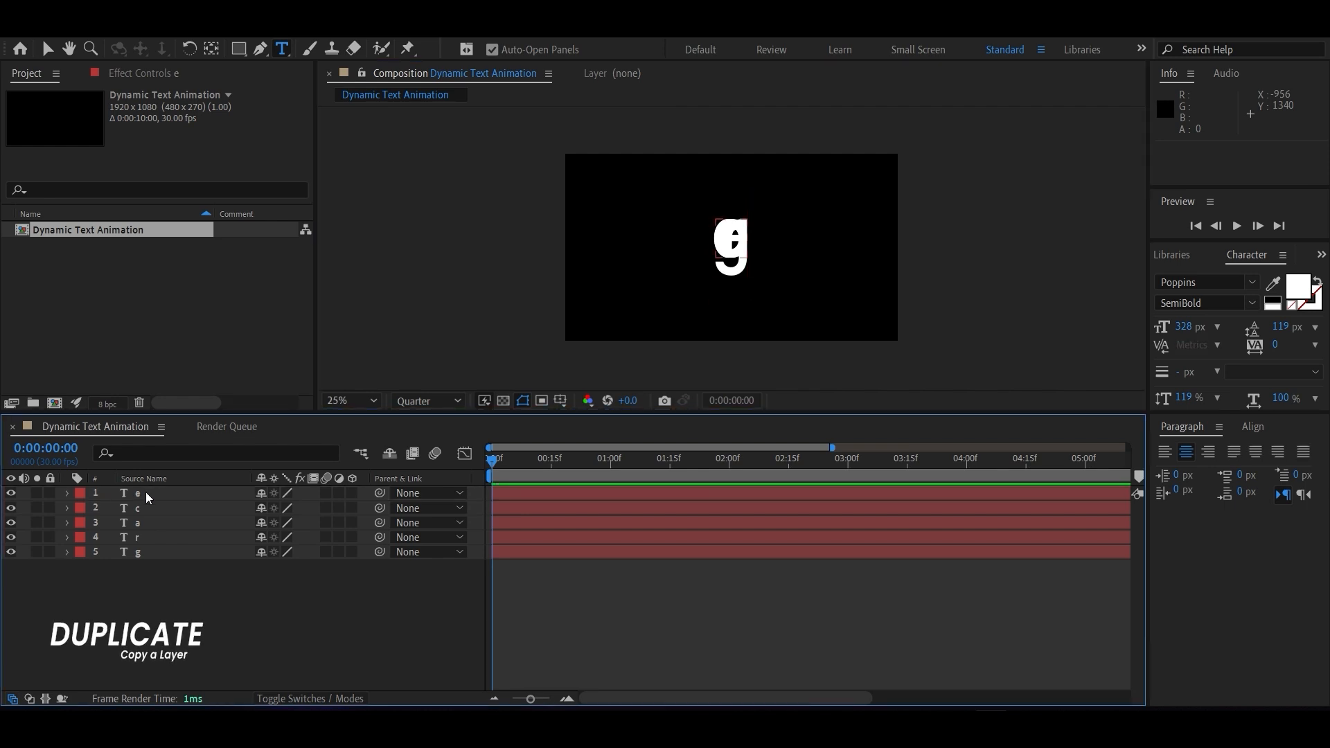
Move the g layer left along the baseline to an X position of about 602.
click(151, 554)
key(p)
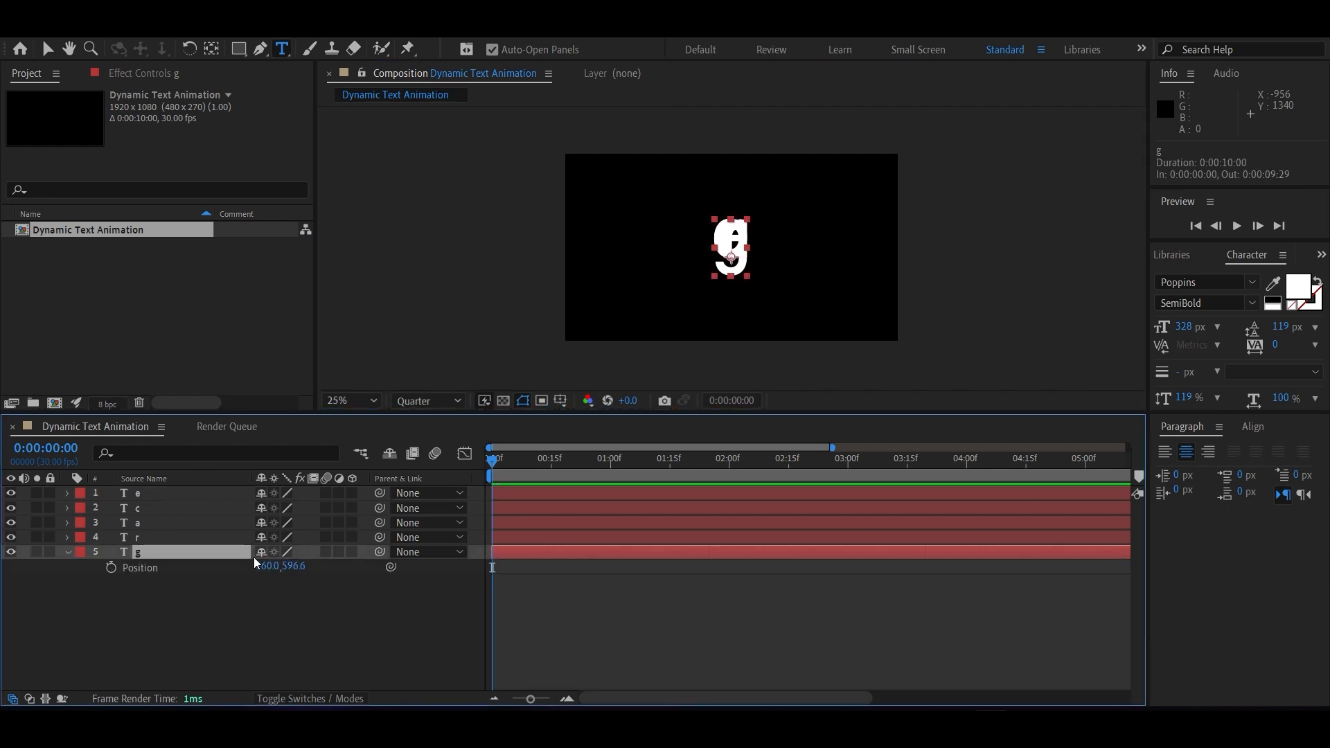
drag(288, 575, 155, 552)
drag(269, 566, 253, 562)
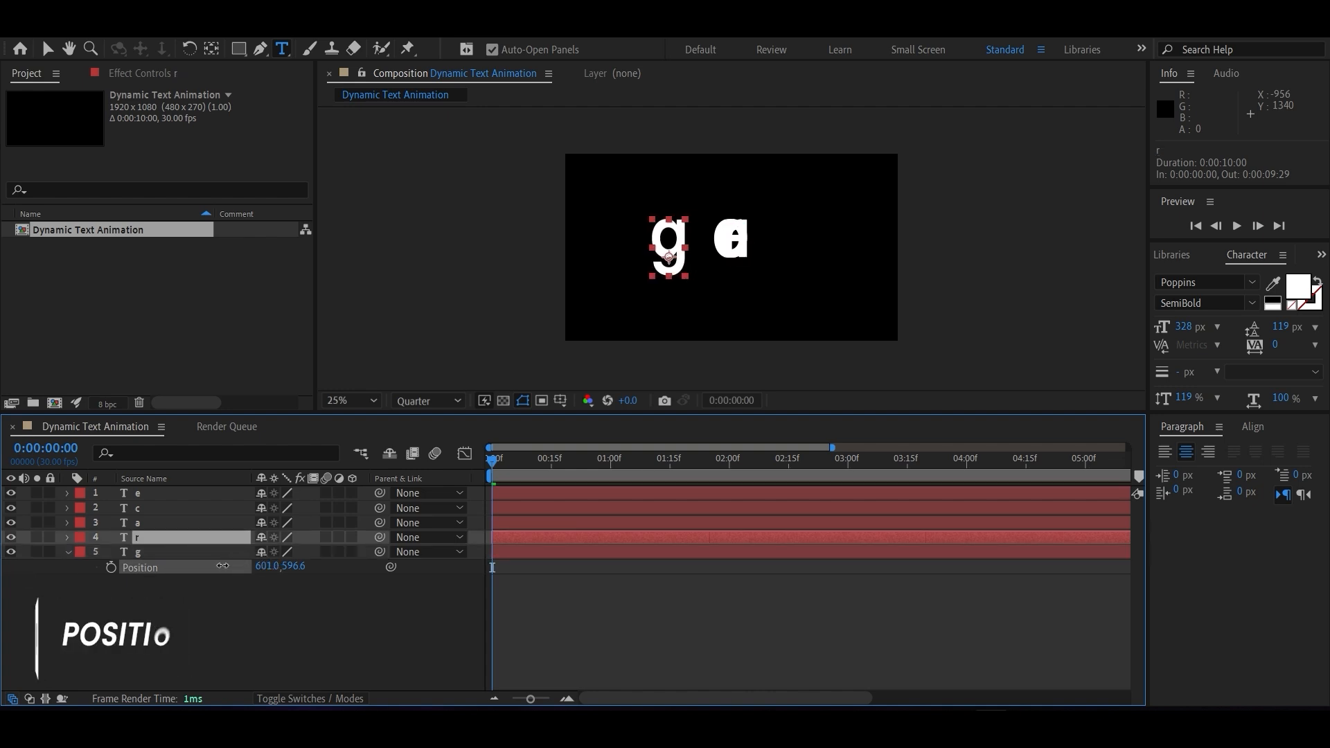
Place the r layer right beside the g at an X position of about 777.
key(ctrl+Up)
key(p)
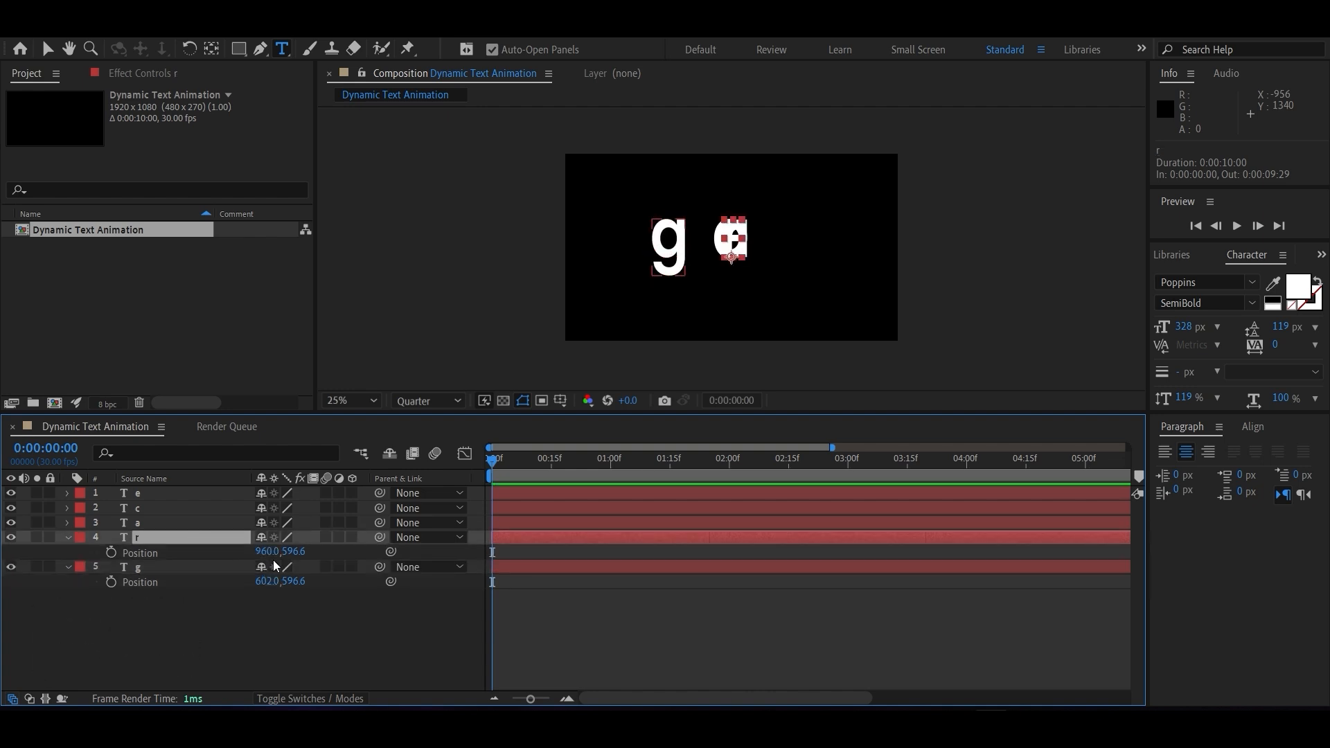
drag(258, 557, 101, 550)
Complete the word by setting the X positions of the a, c and e layers to about 946, 1143 and 1340.
key(ctrl+Up)
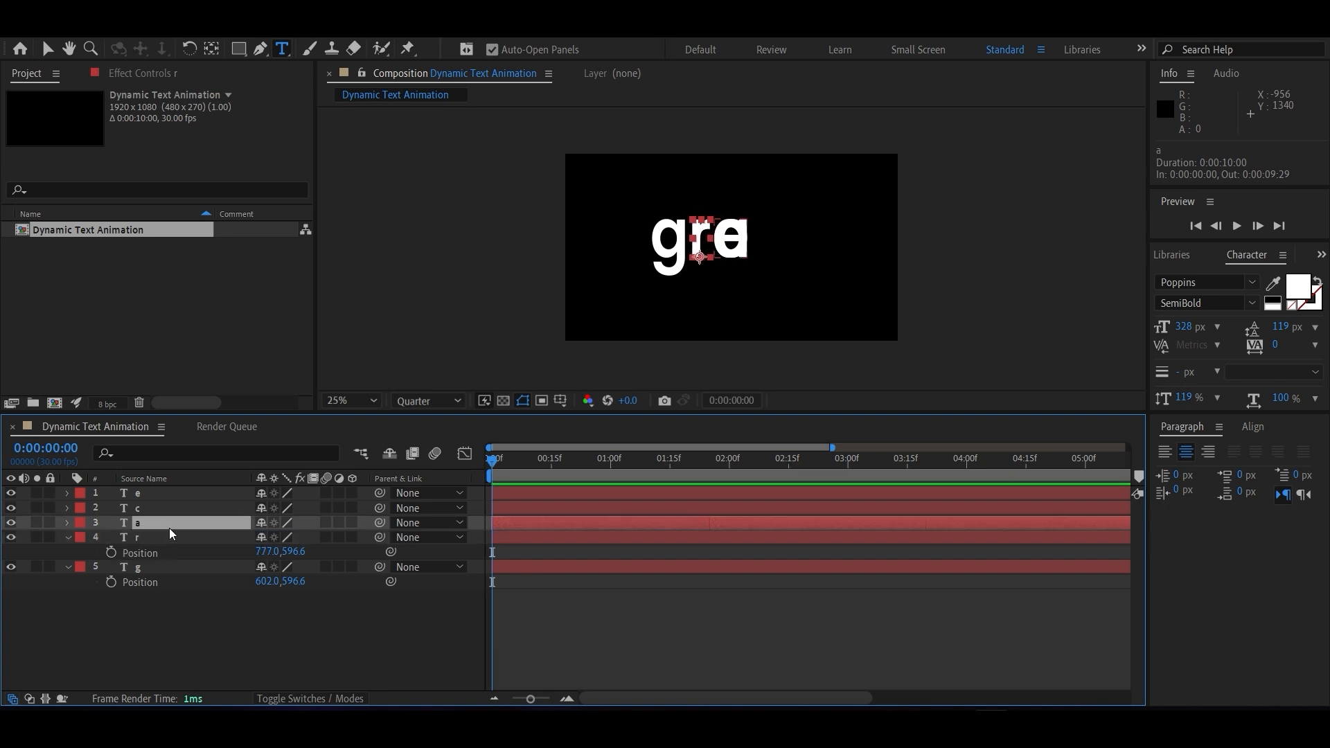
key(p)
drag(269, 539, 272, 504)
key(ctrl+Up)
key(p)
key(ctrl+Up)
key(p)
click(48, 49)
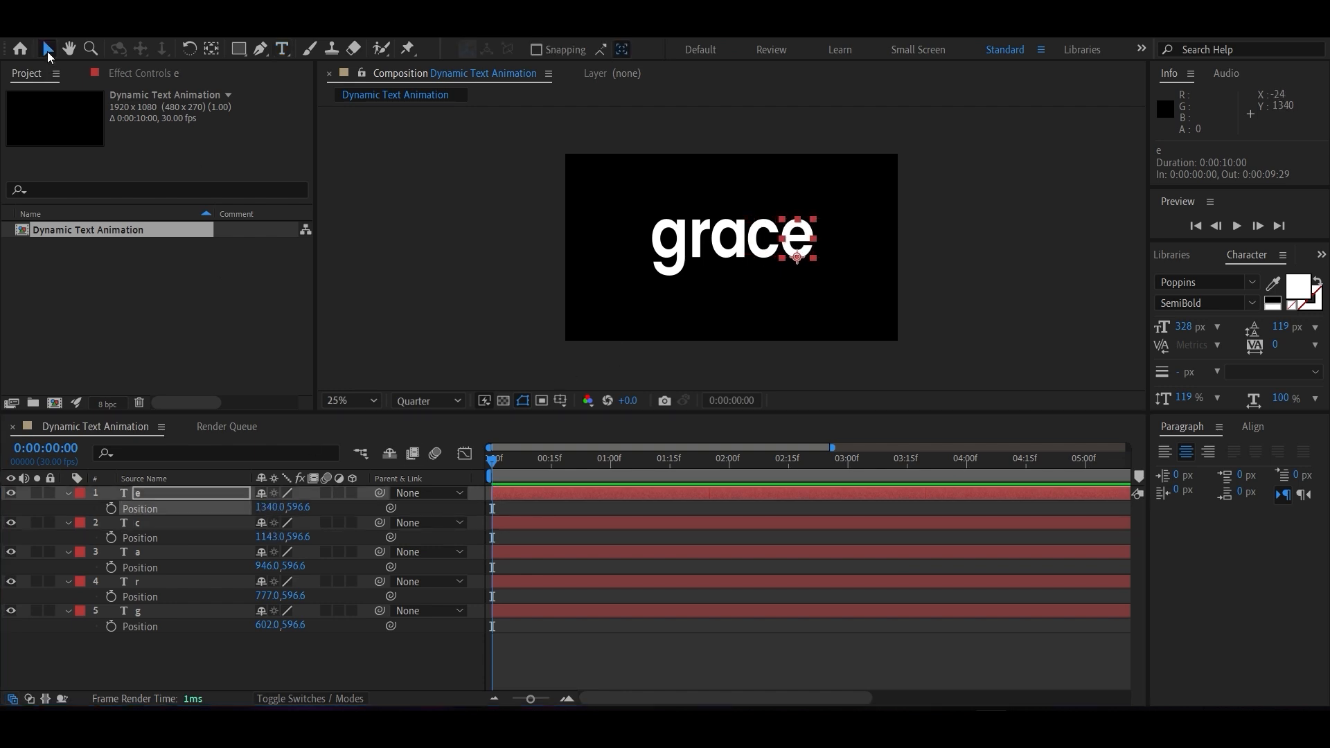
click(802, 304)
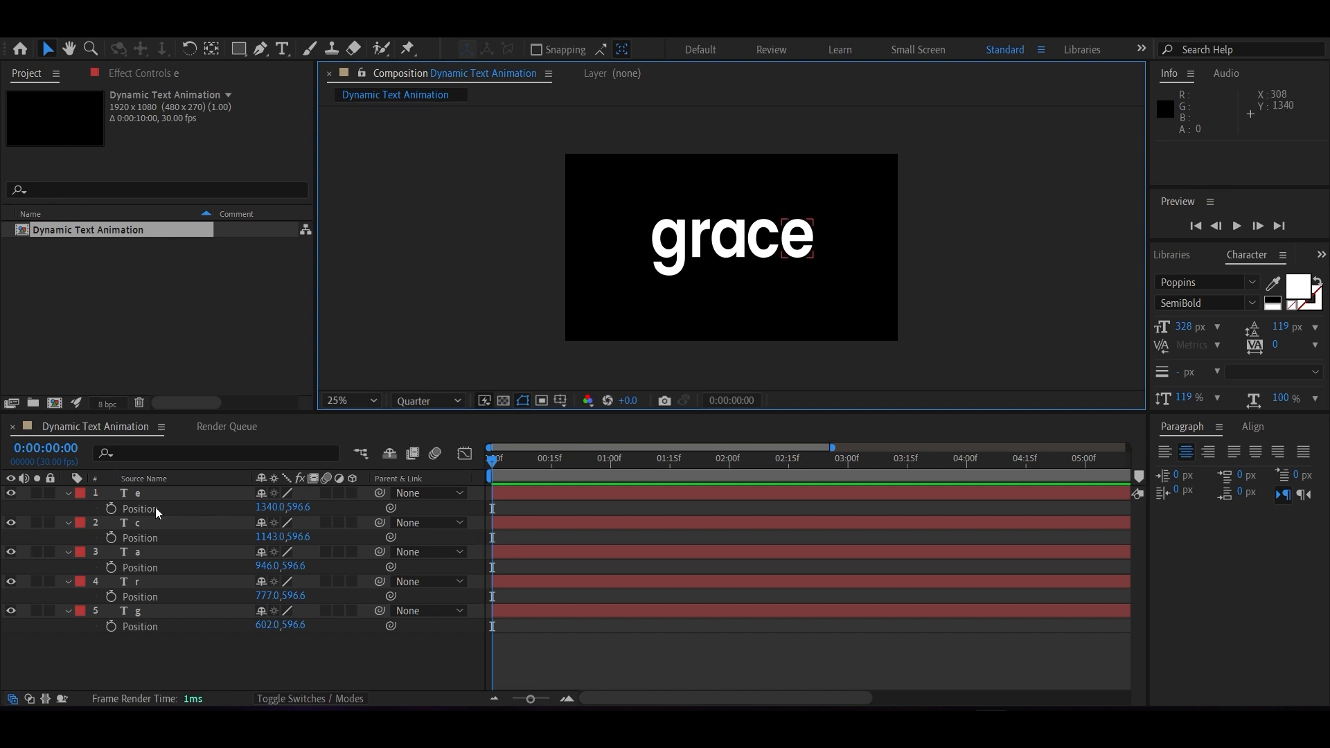
Collapse the Position properties of all five letter layers in the timeline.
click(168, 551)
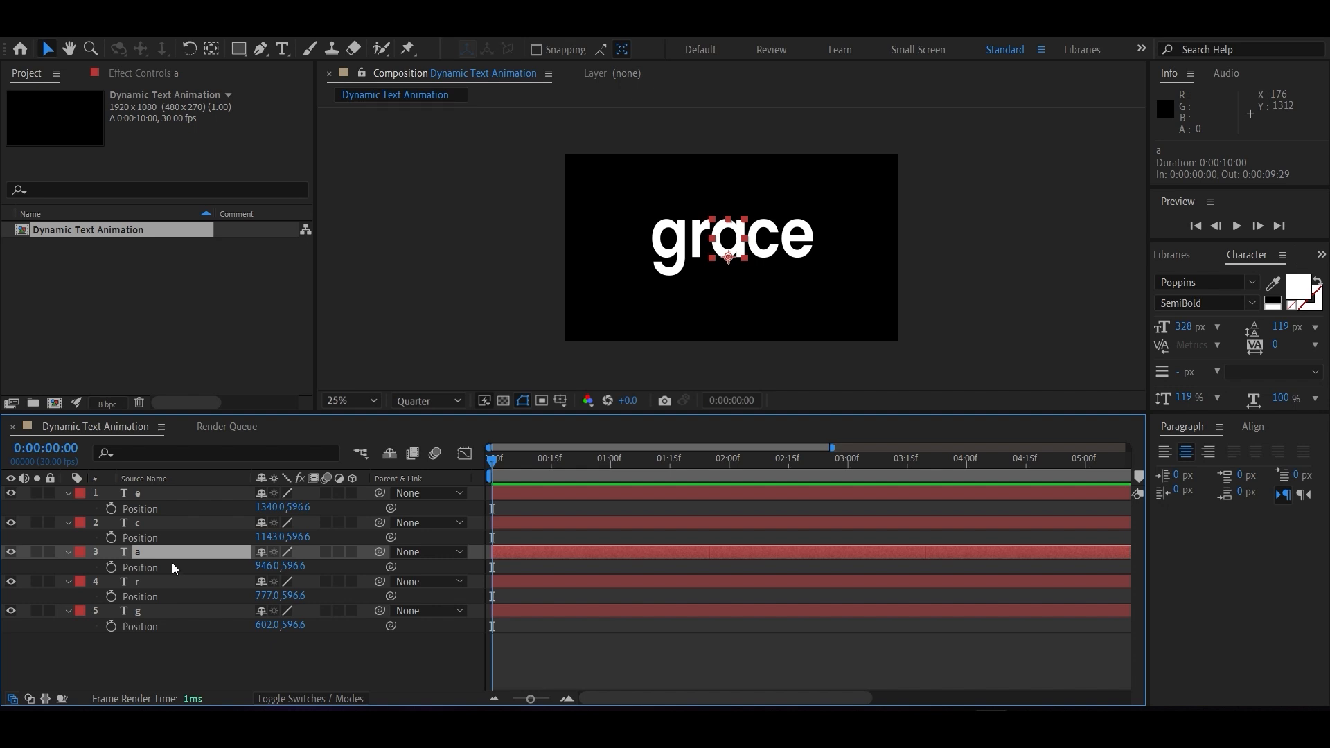
click(186, 629)
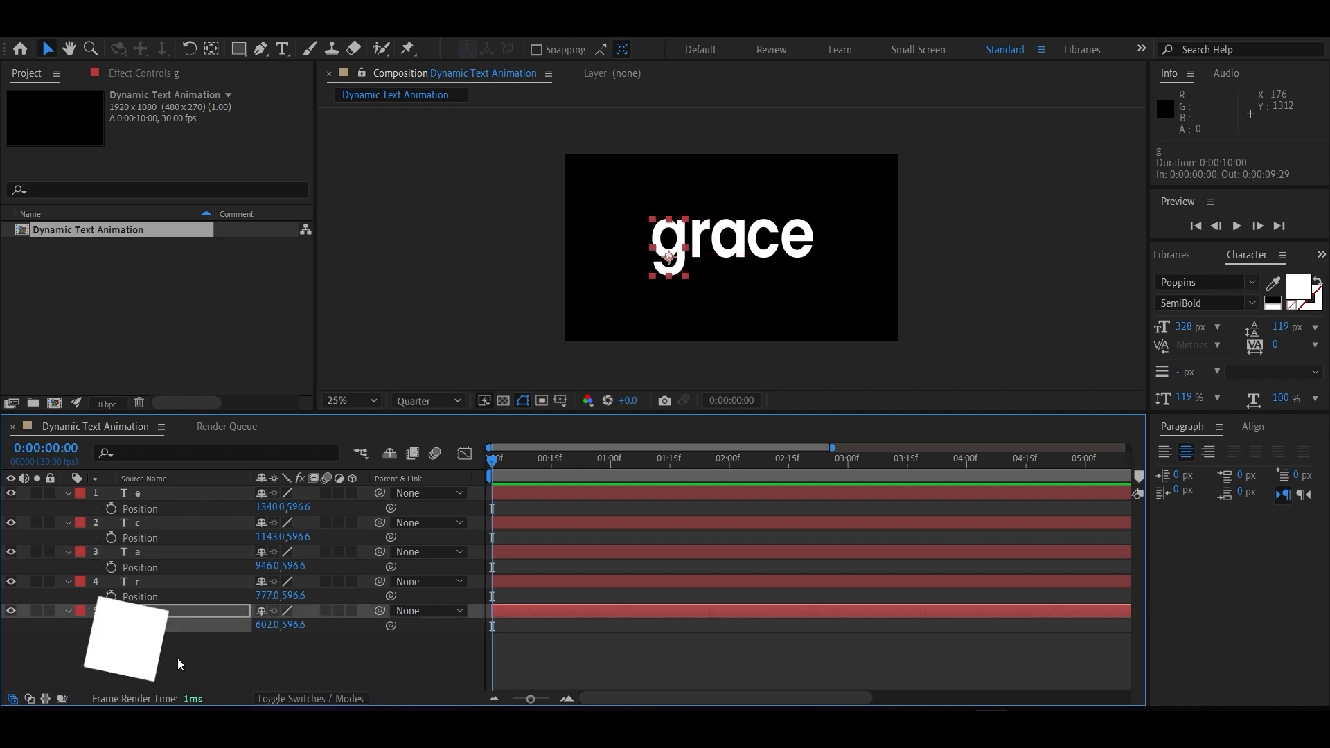
click(177, 659)
key(p)
Find the CC Bend It effect and apply it to the a layer.
click(142, 525)
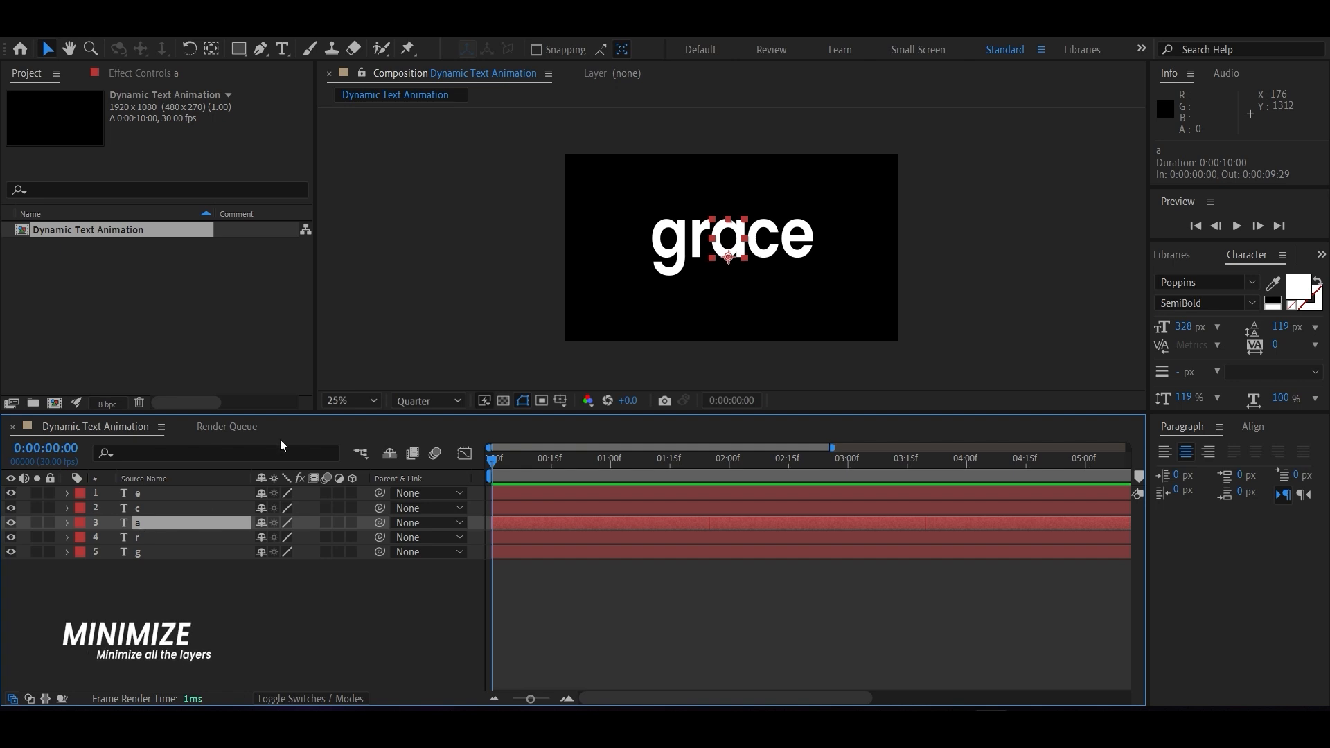
click(364, 29)
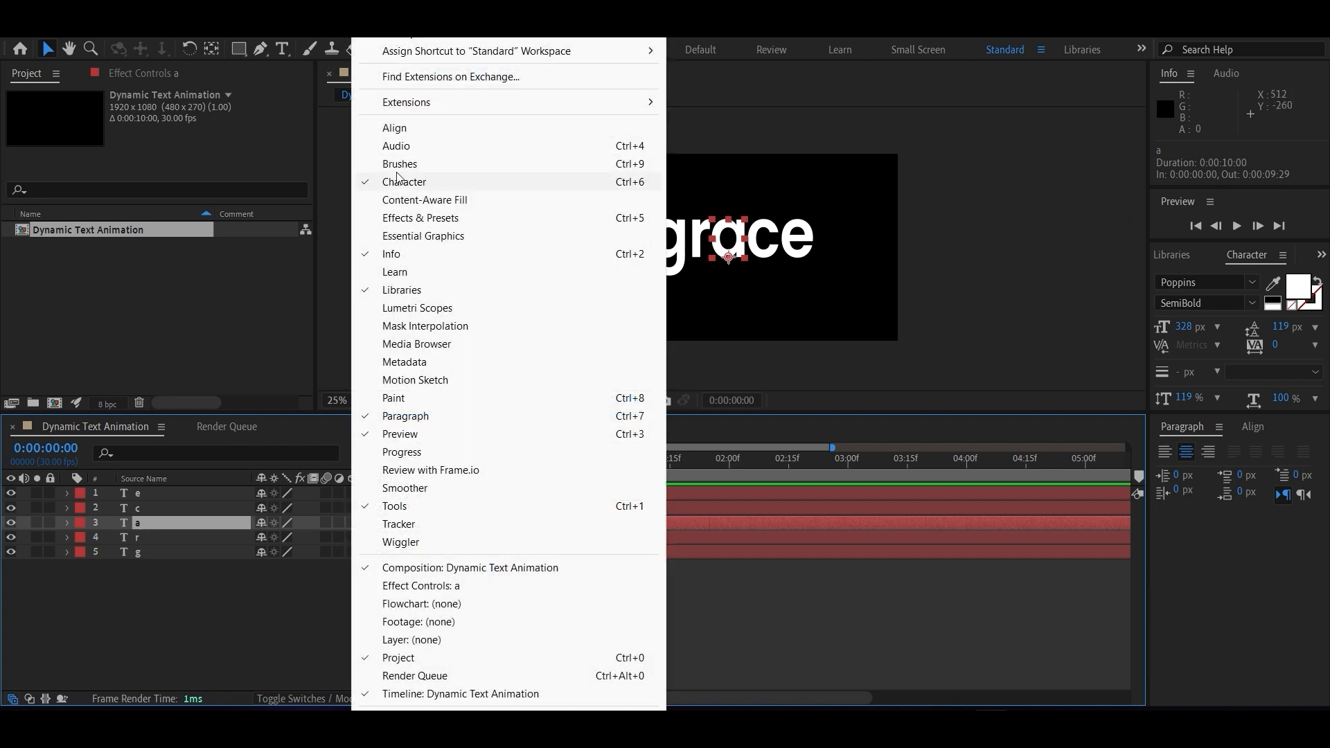
click(410, 220)
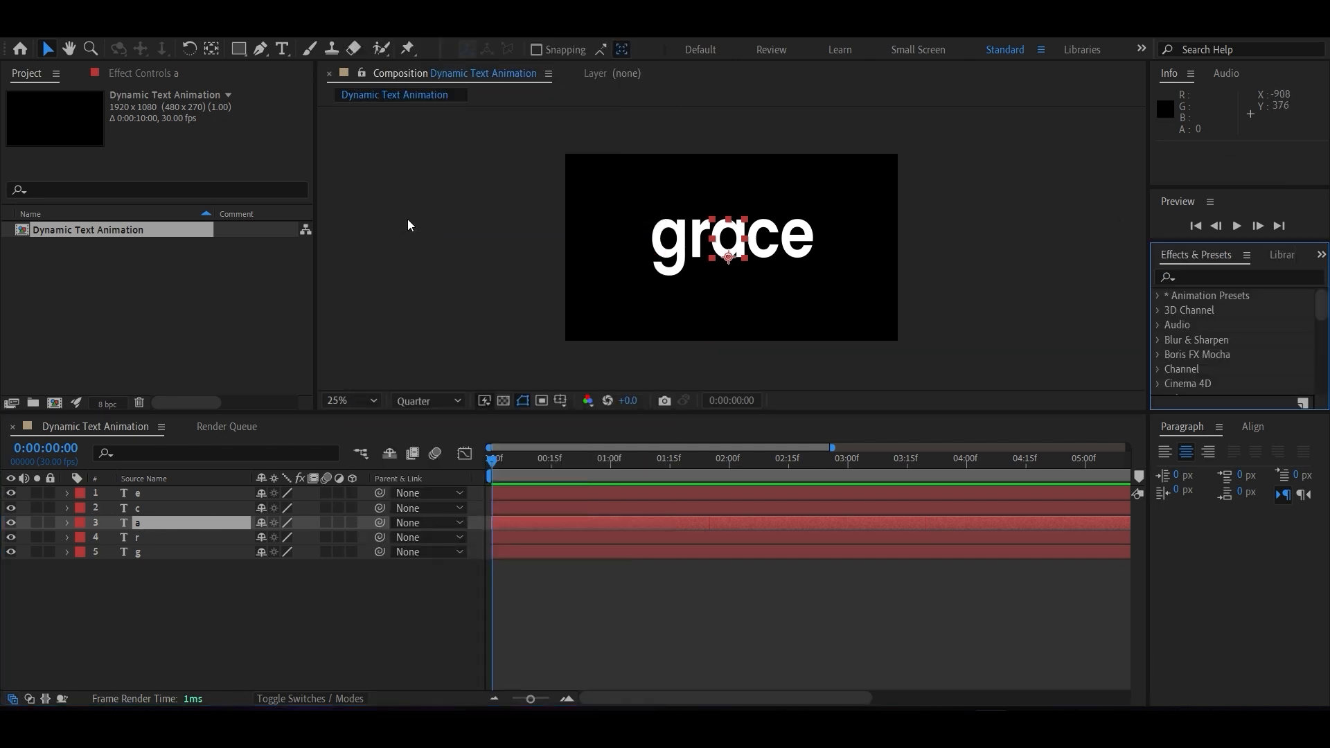
click(1216, 270)
text(CC)
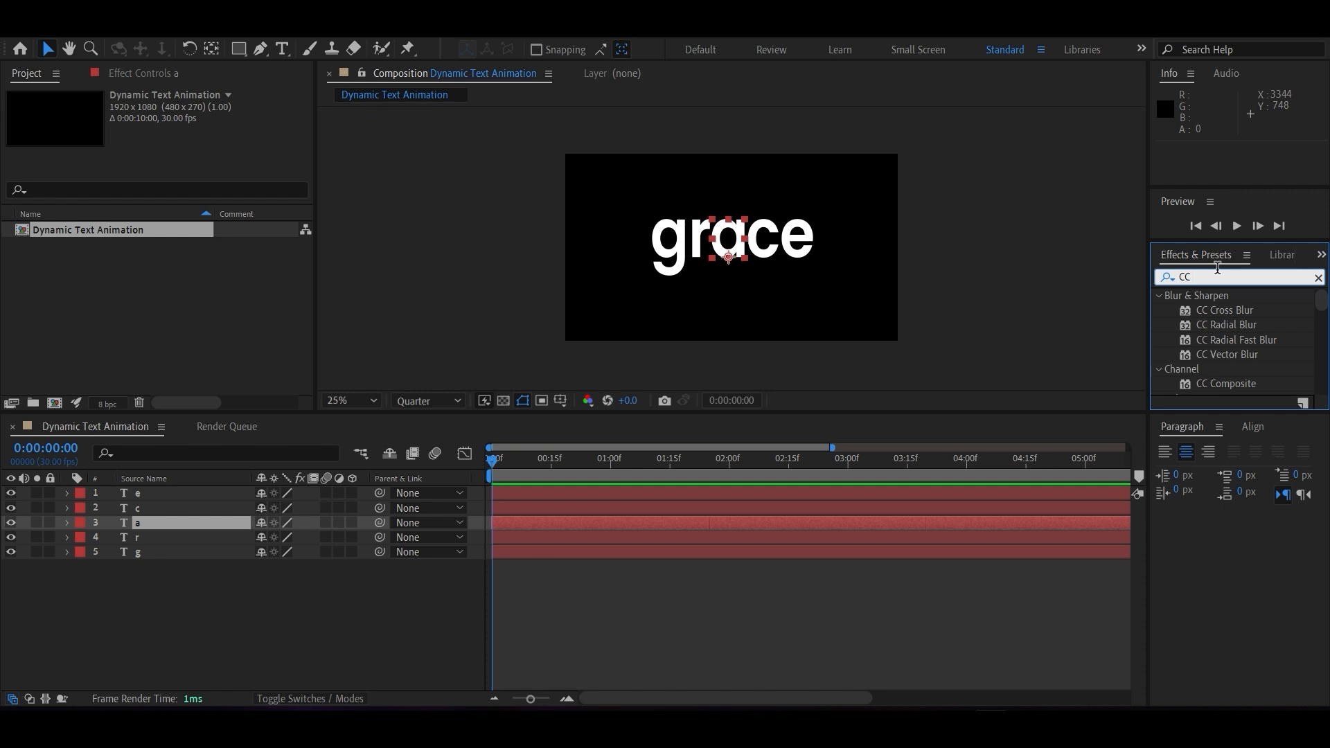
scroll(1233, 356, down, 4)
scroll(1232, 356, up, 4)
text(Bend Iy)
key(BackSpace)
drag(1213, 317, 147, 523)
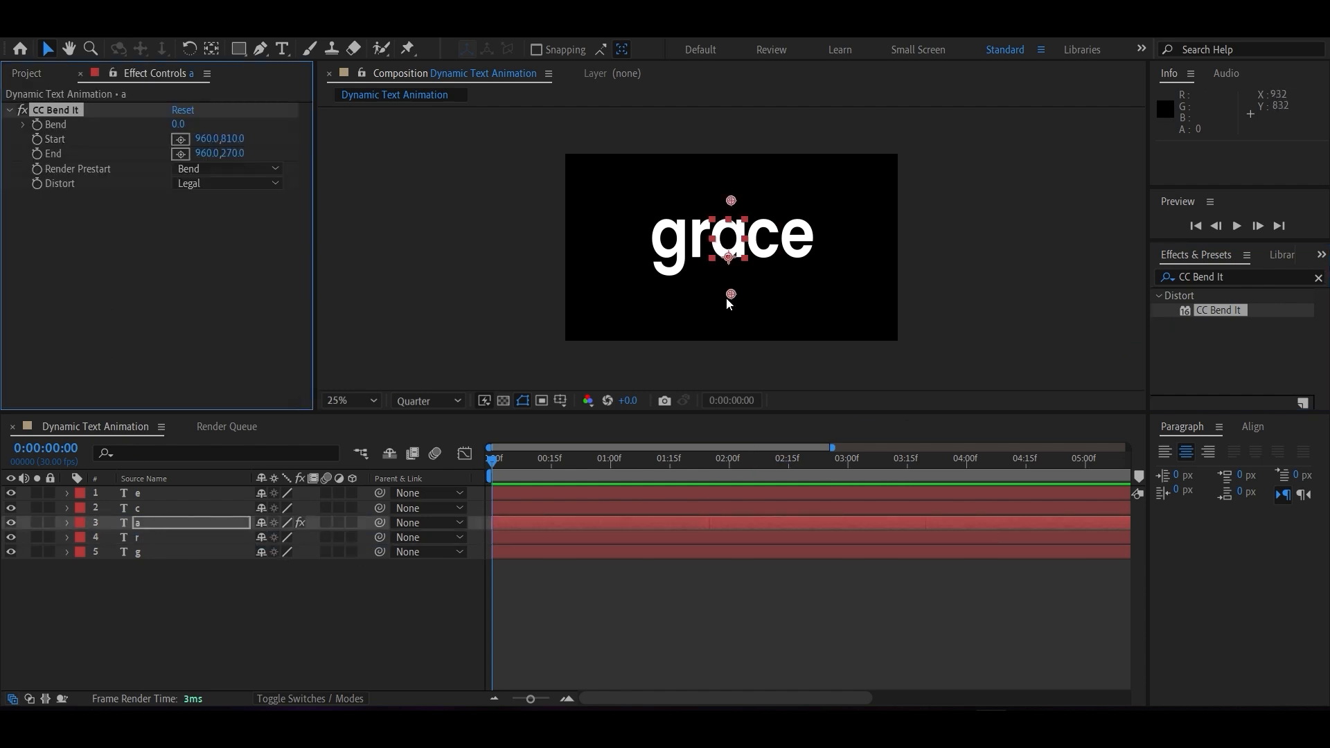
Place the CC Bend It start point below the letter a at about 952, 706 and the end point above it at about 960, 278.
drag(733, 297, 730, 277)
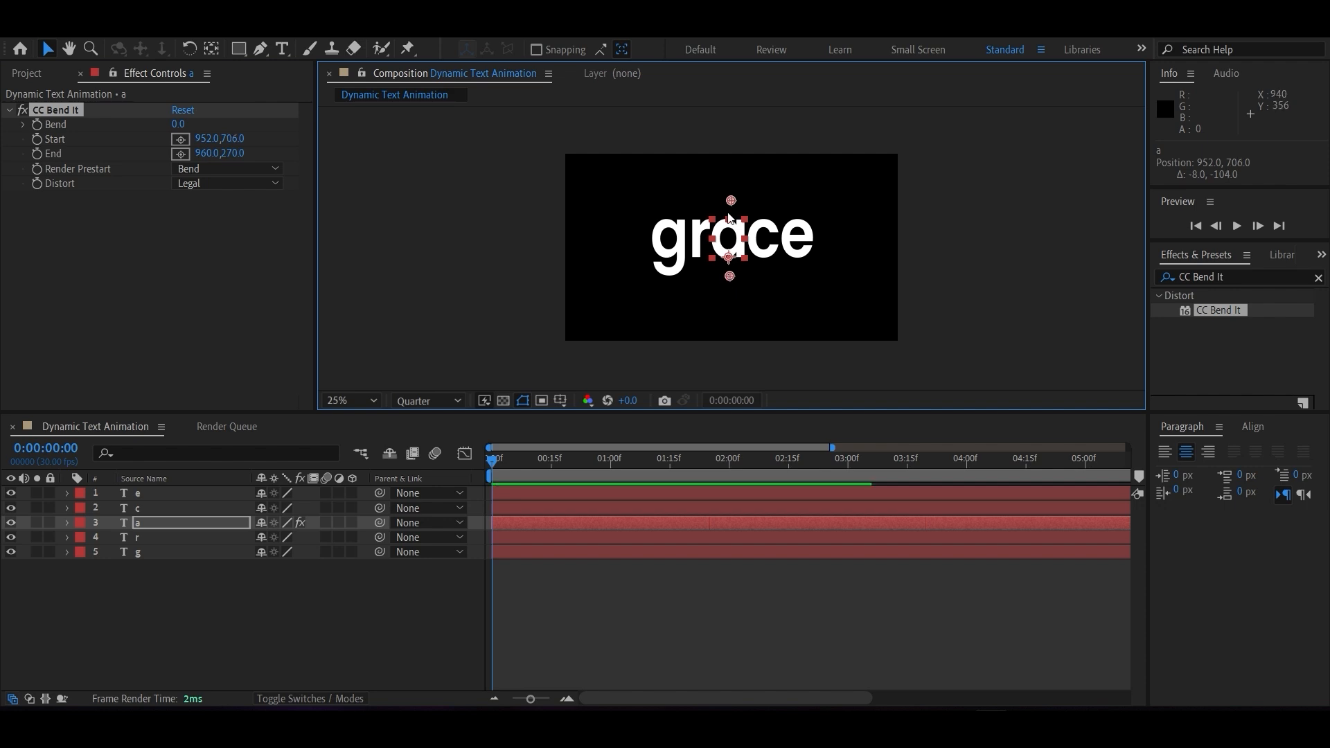
click(729, 200)
click(731, 251)
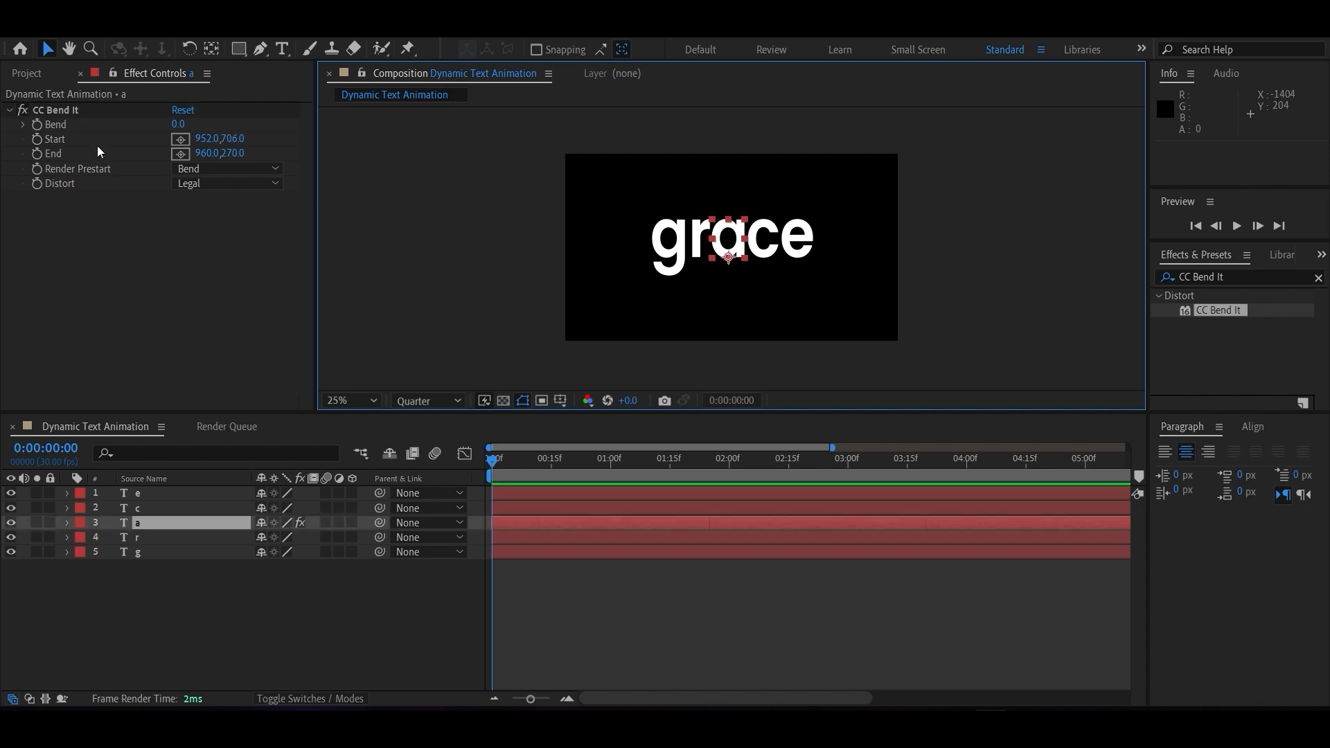
click(55, 111)
drag(730, 201, 730, 202)
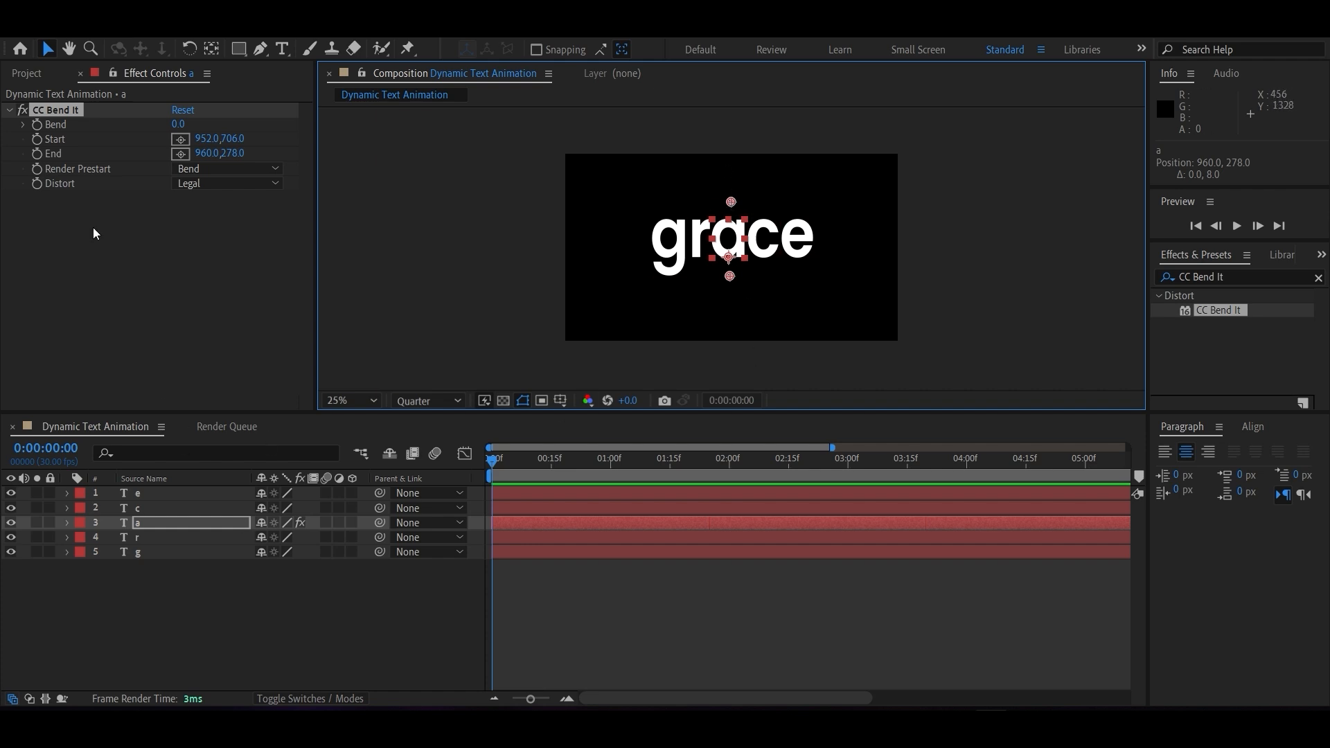
Try out a bend on the letter a with CC Bend It and undo the change.
click(185, 522)
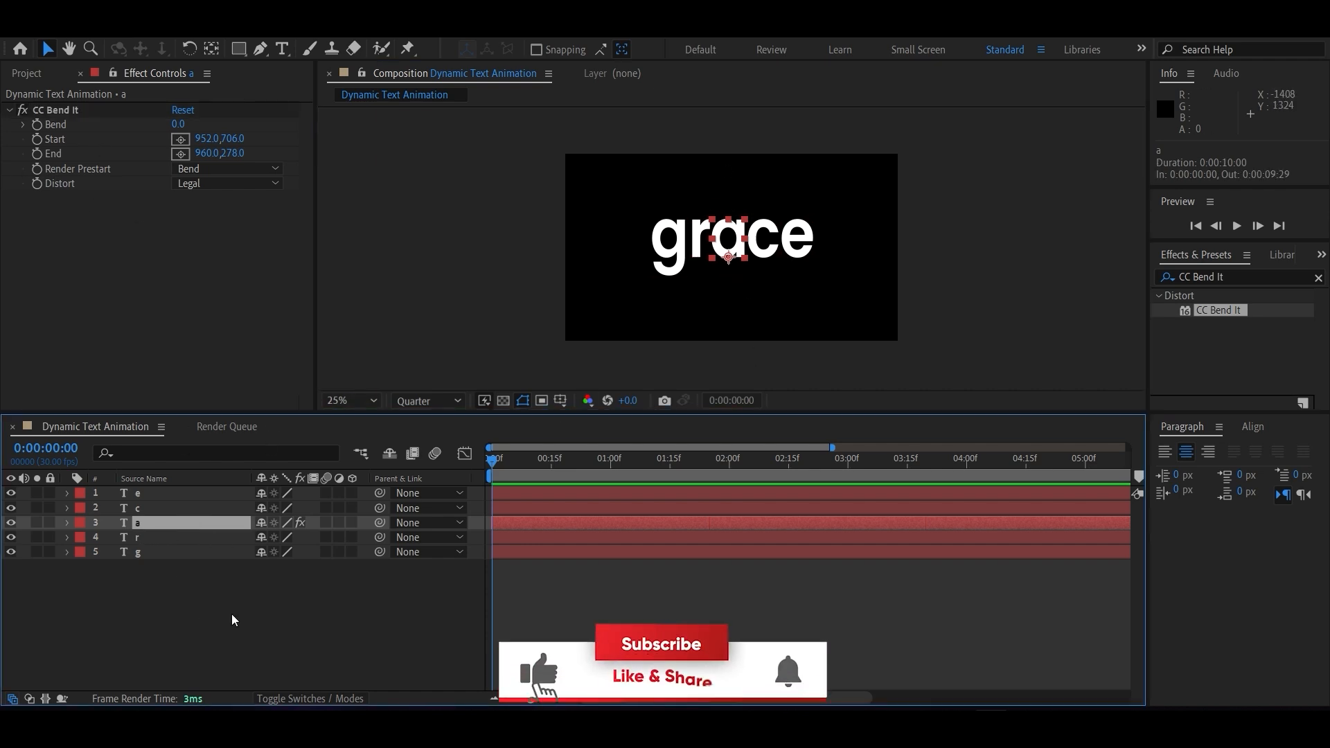
drag(178, 124, 142, 132)
key(ctrl+z)
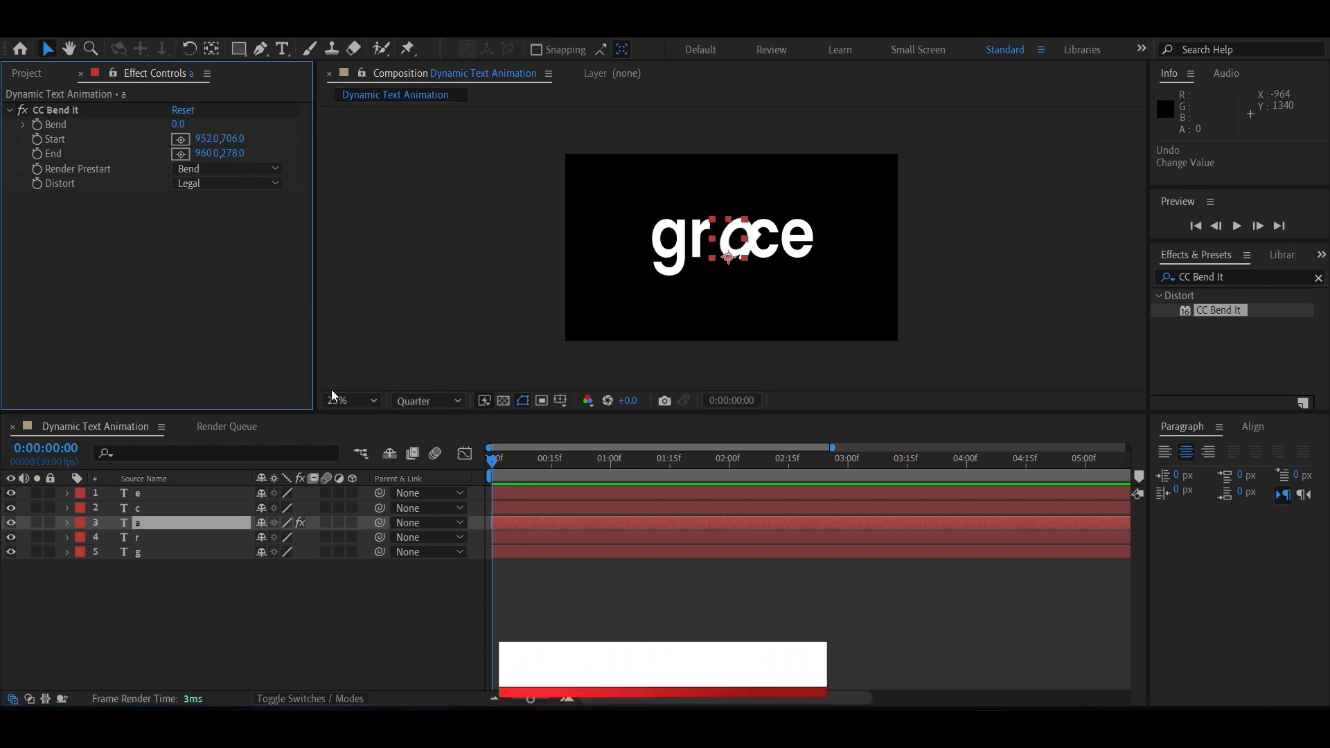
Set a keyframe for the a layer's CC Bend It Bend property at 0:00:01:00.
click(166, 524)
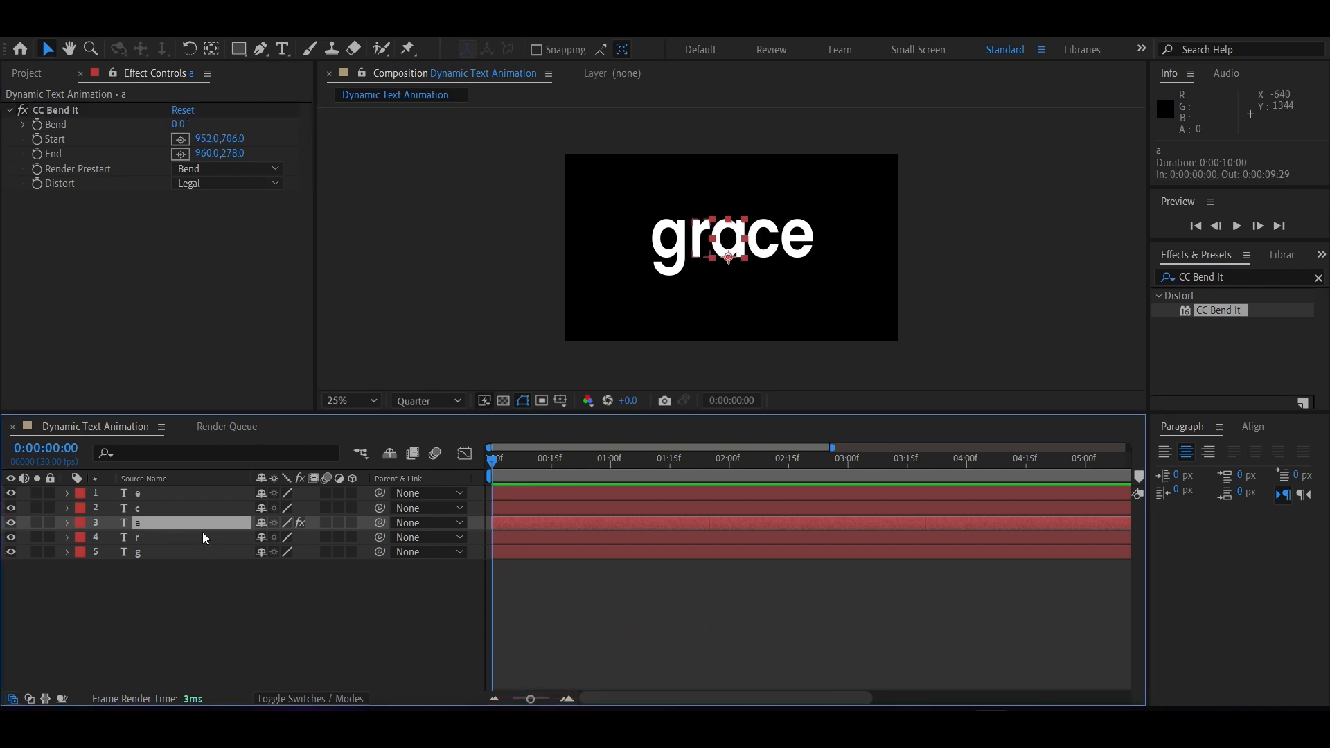
click(67, 524)
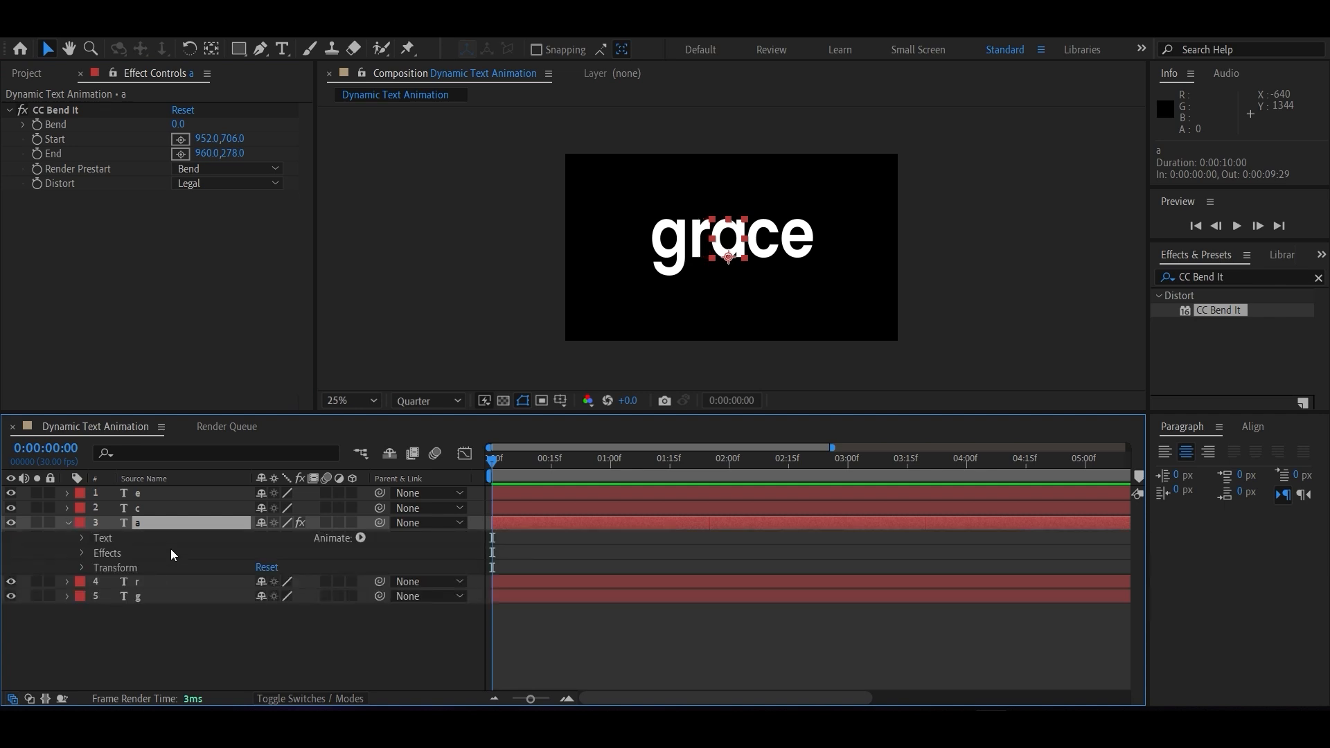
click(82, 553)
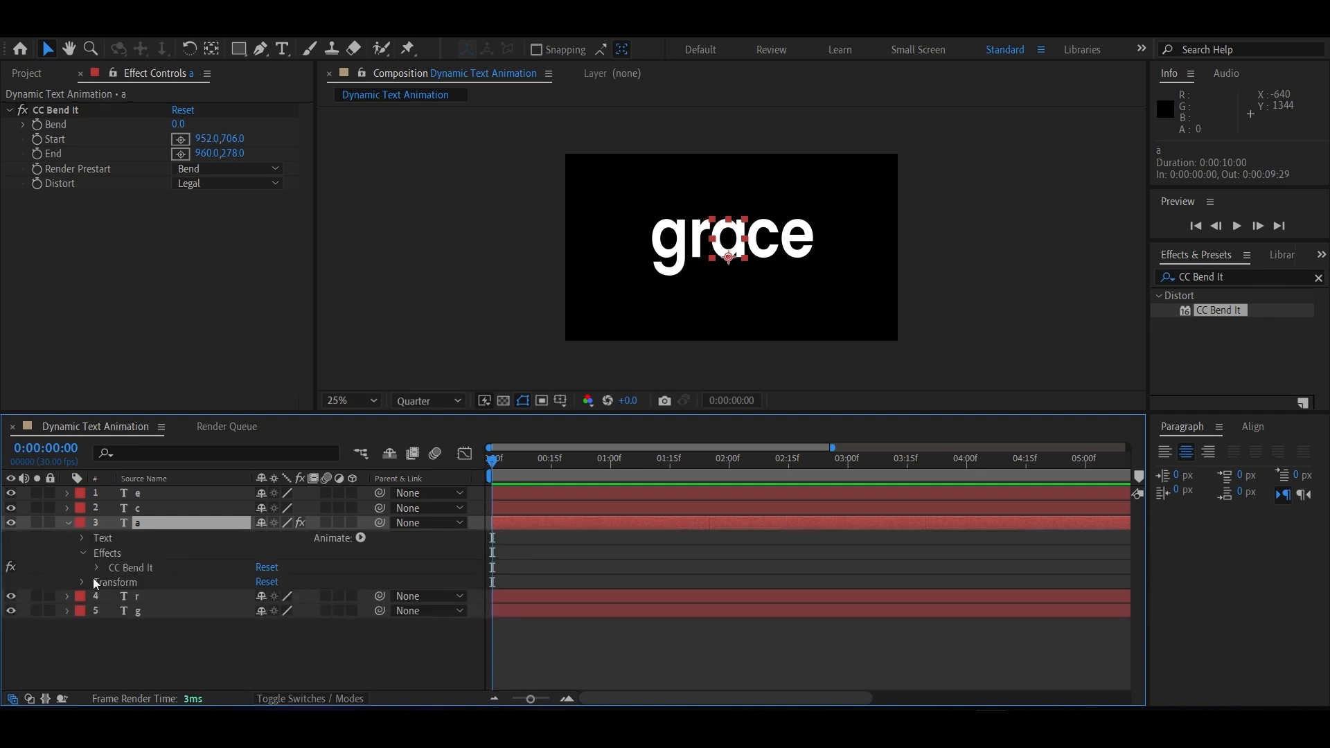
click(97, 568)
drag(493, 460, 614, 474)
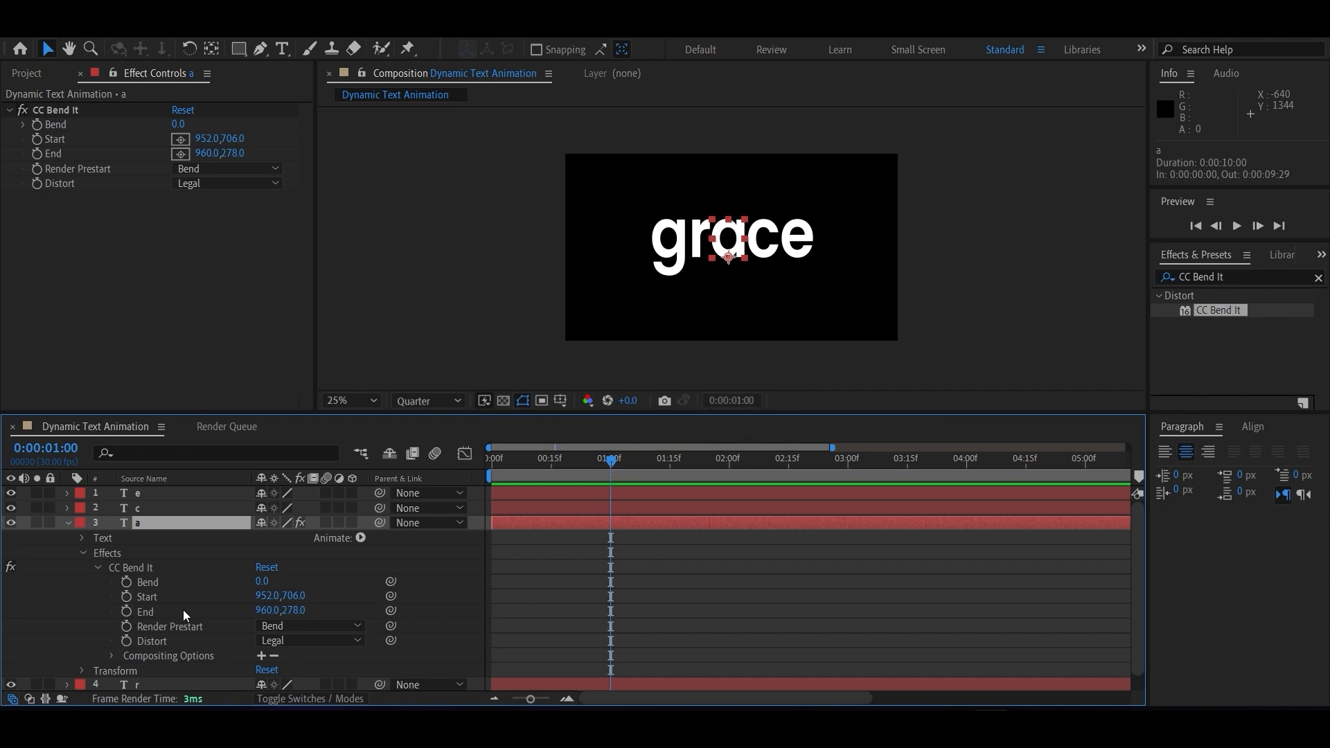
click(126, 582)
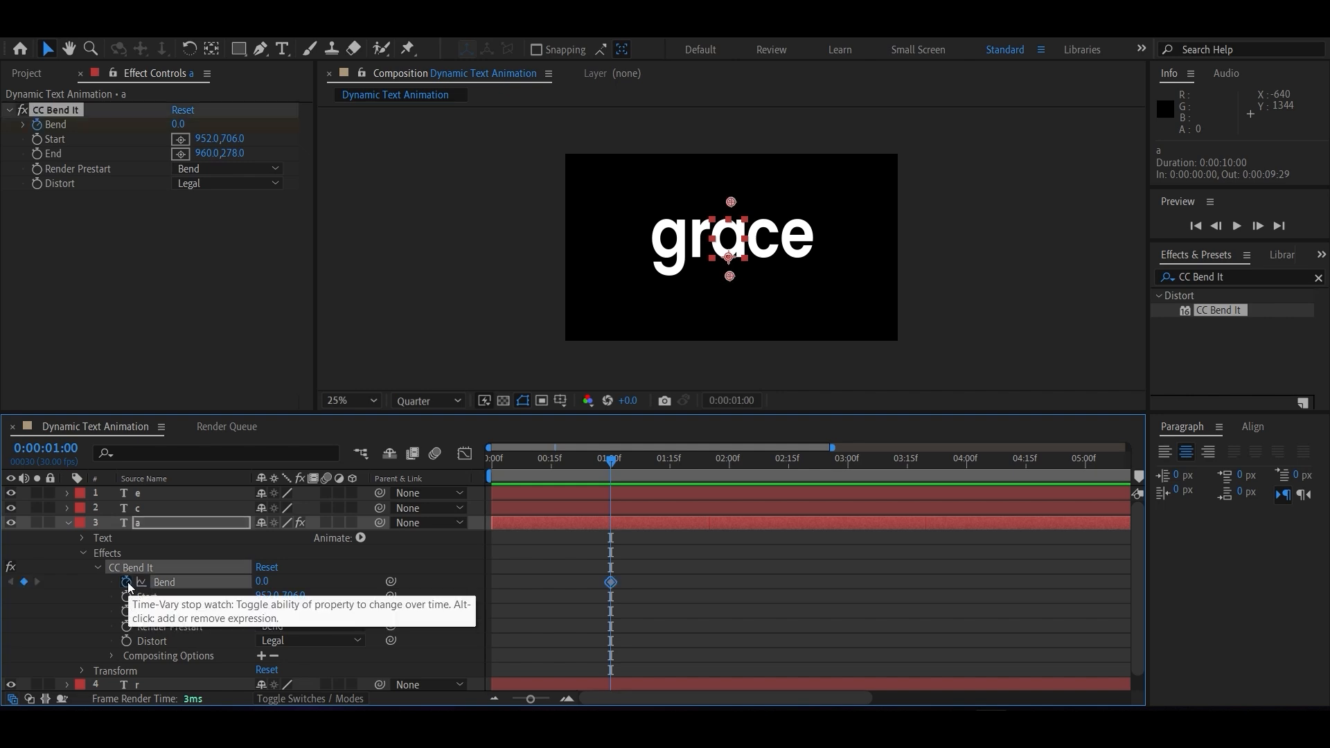
Add a Bend keyframe of 100 at 0:00:00:15 for the a layer's CC Bend It effect and collapse the layer.
drag(609, 460, 551, 457)
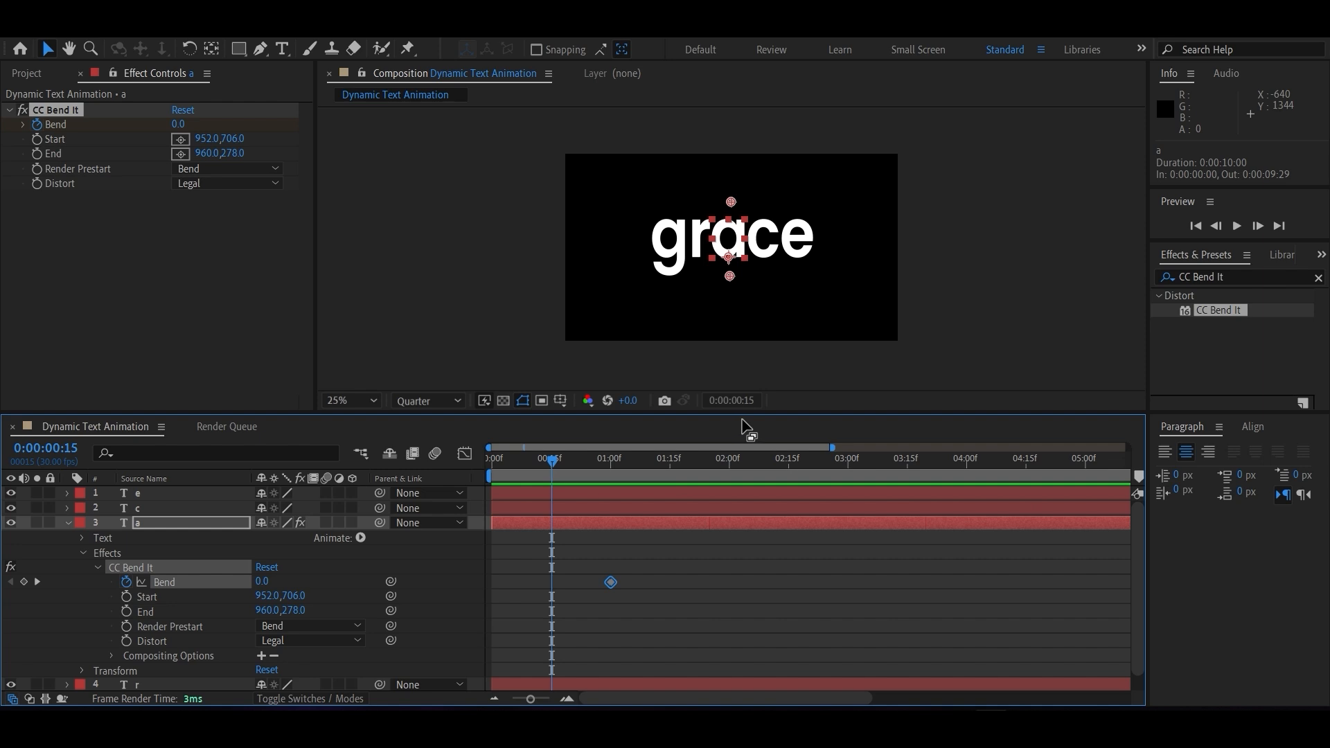
click(23, 582)
drag(262, 582, 380, 611)
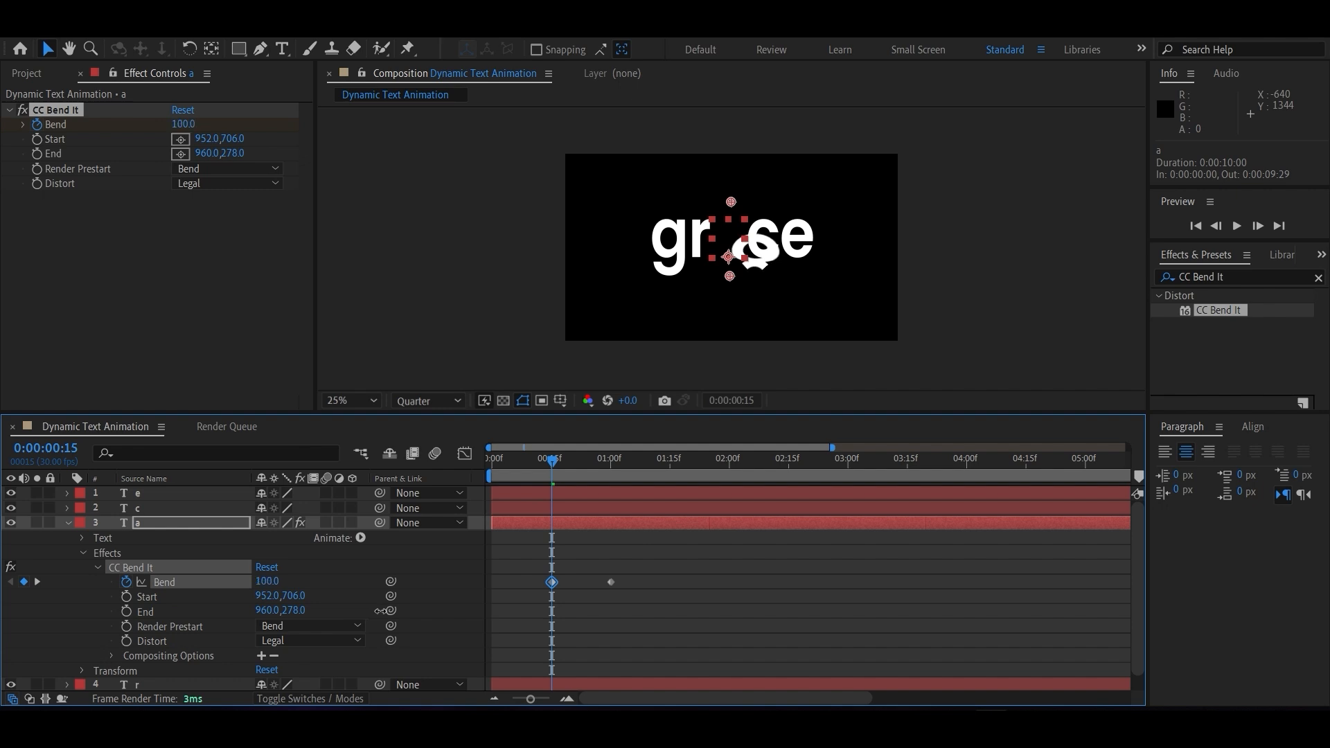
drag(266, 583, 269, 588)
click(269, 583)
text(100)
key(Return)
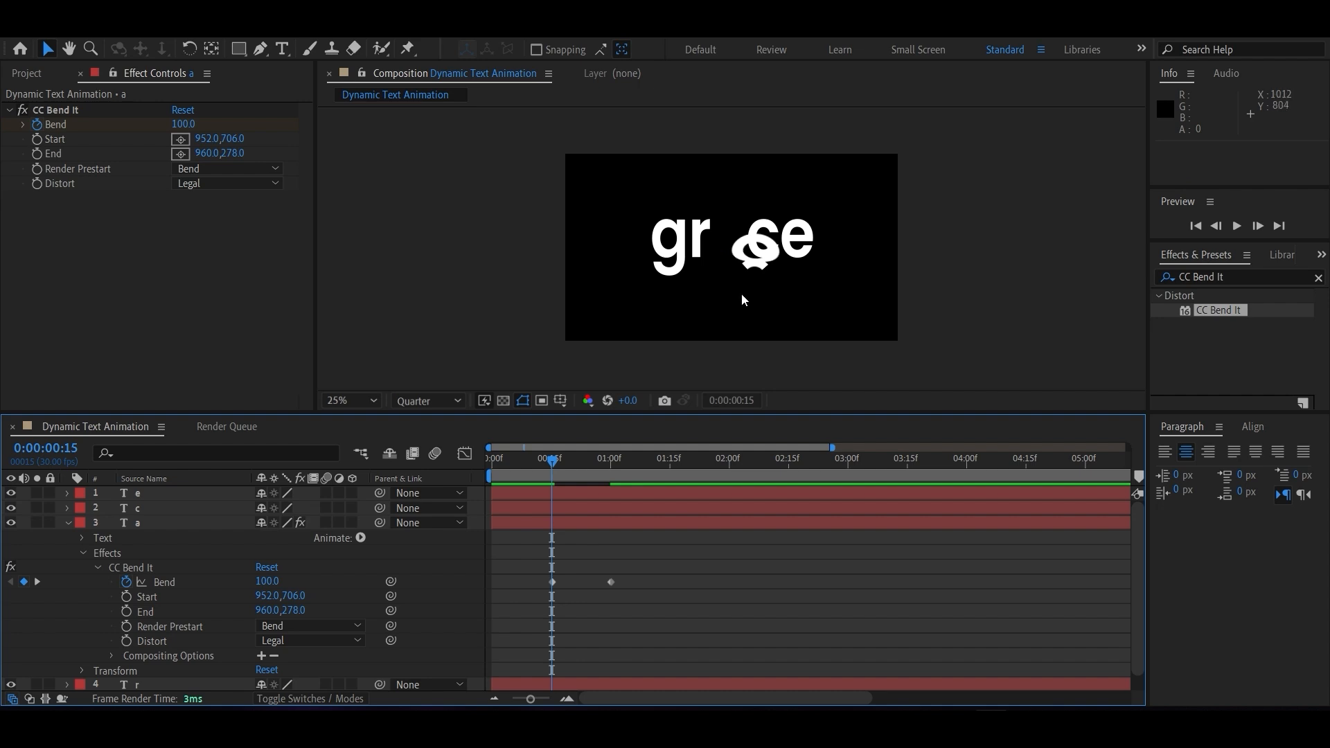
click(67, 523)
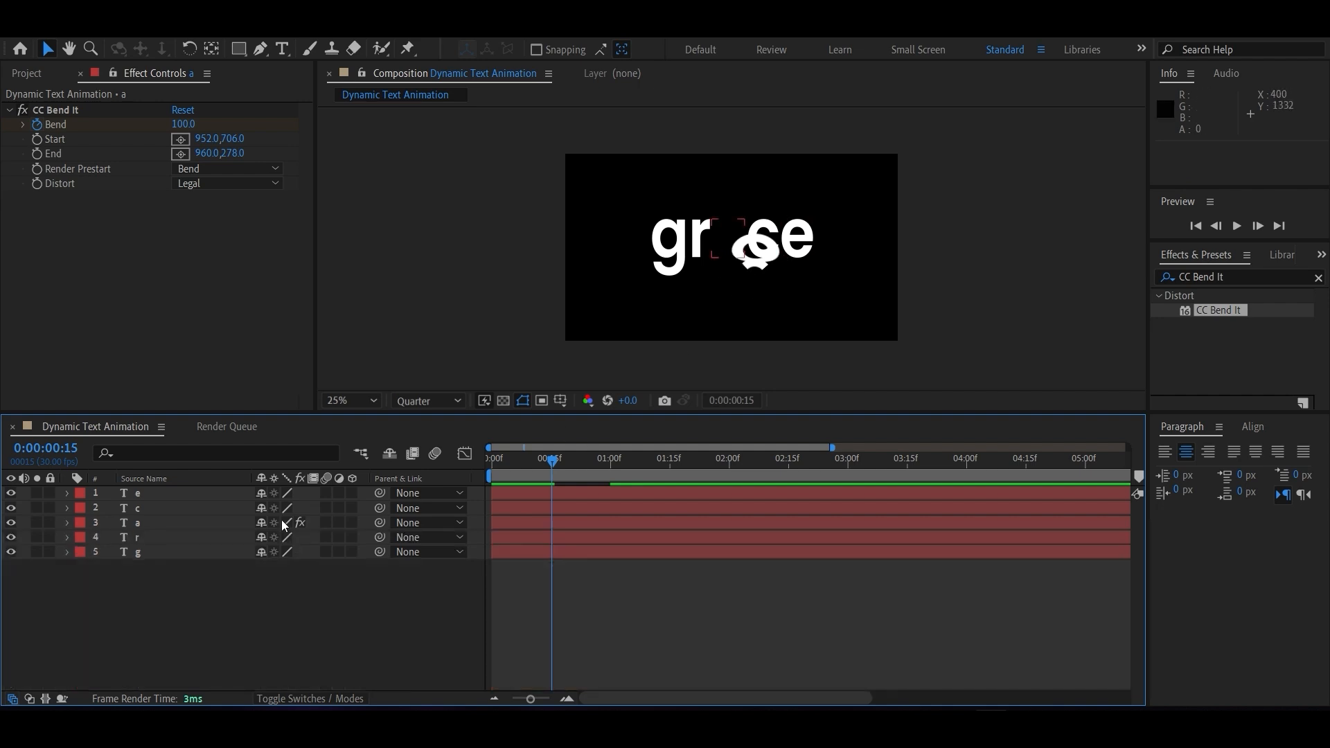
Set a Position keyframe for the g layer at 0:00:01:00.
click(170, 551)
key(p)
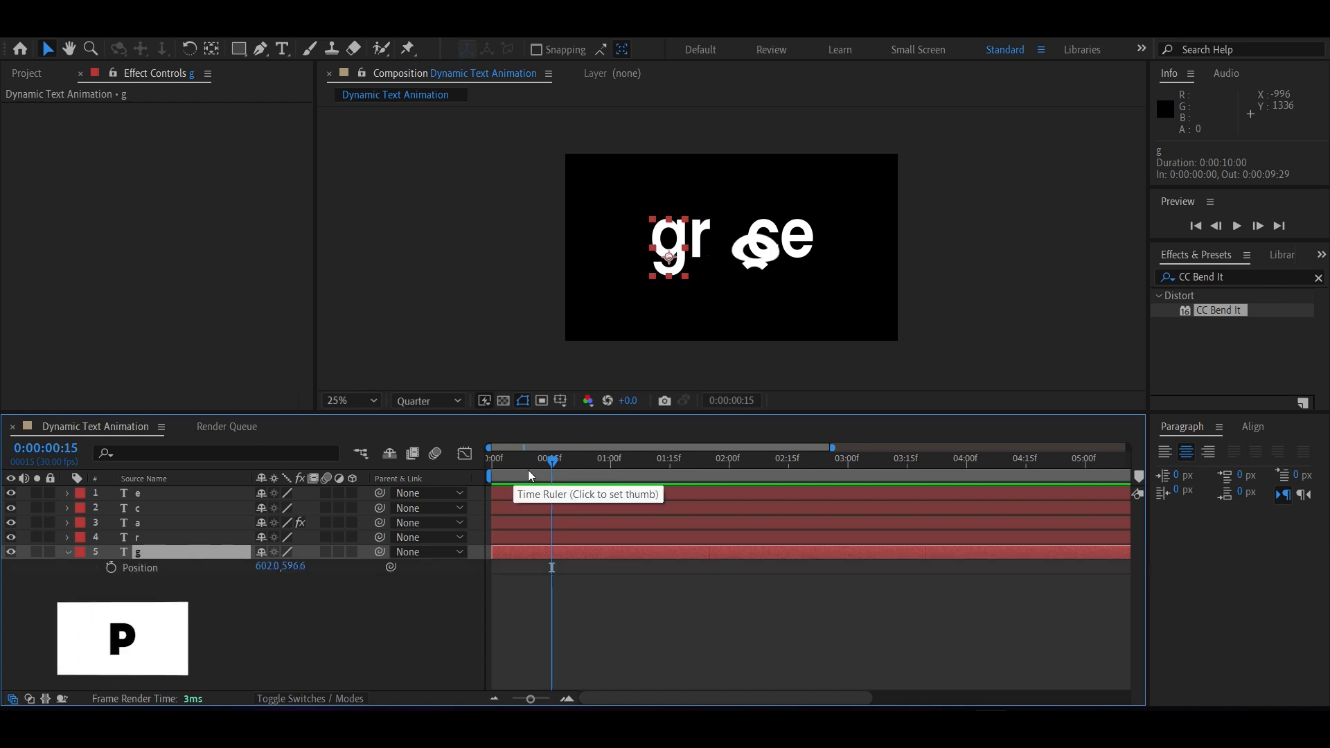
drag(552, 459, 609, 459)
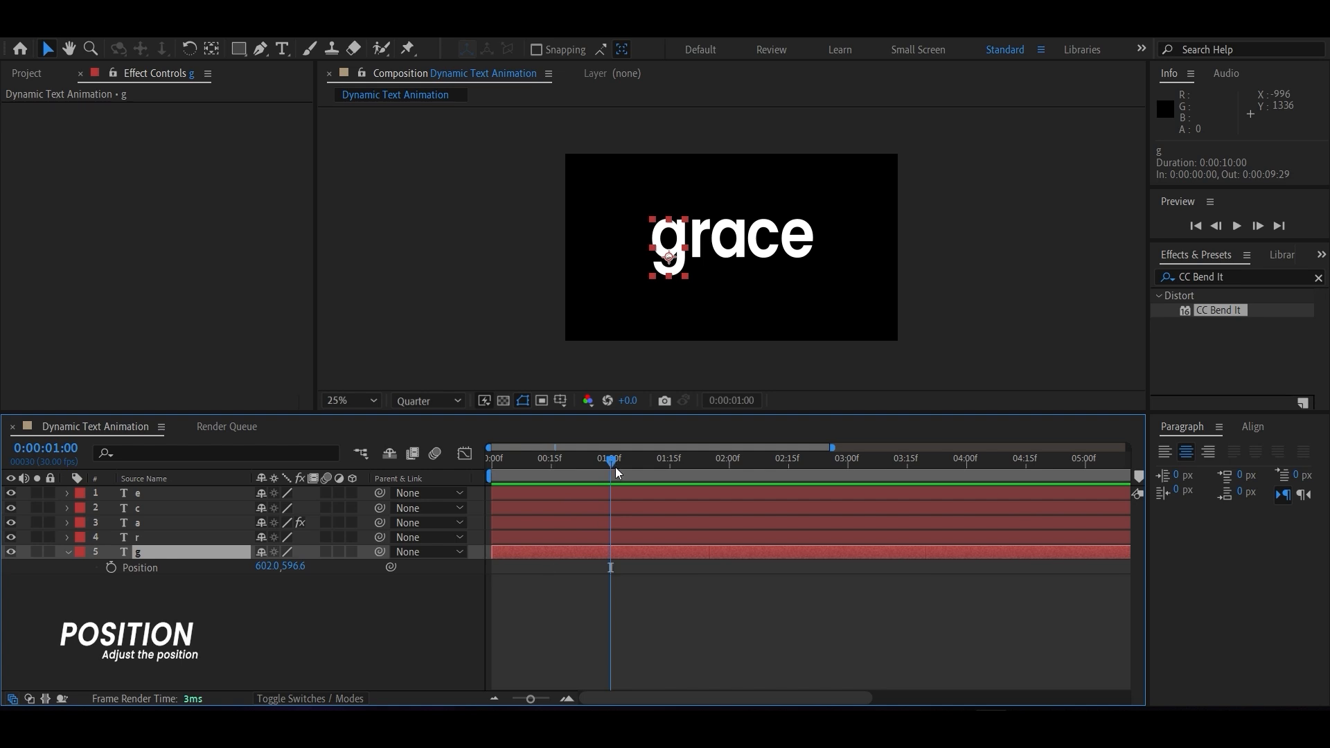
click(111, 567)
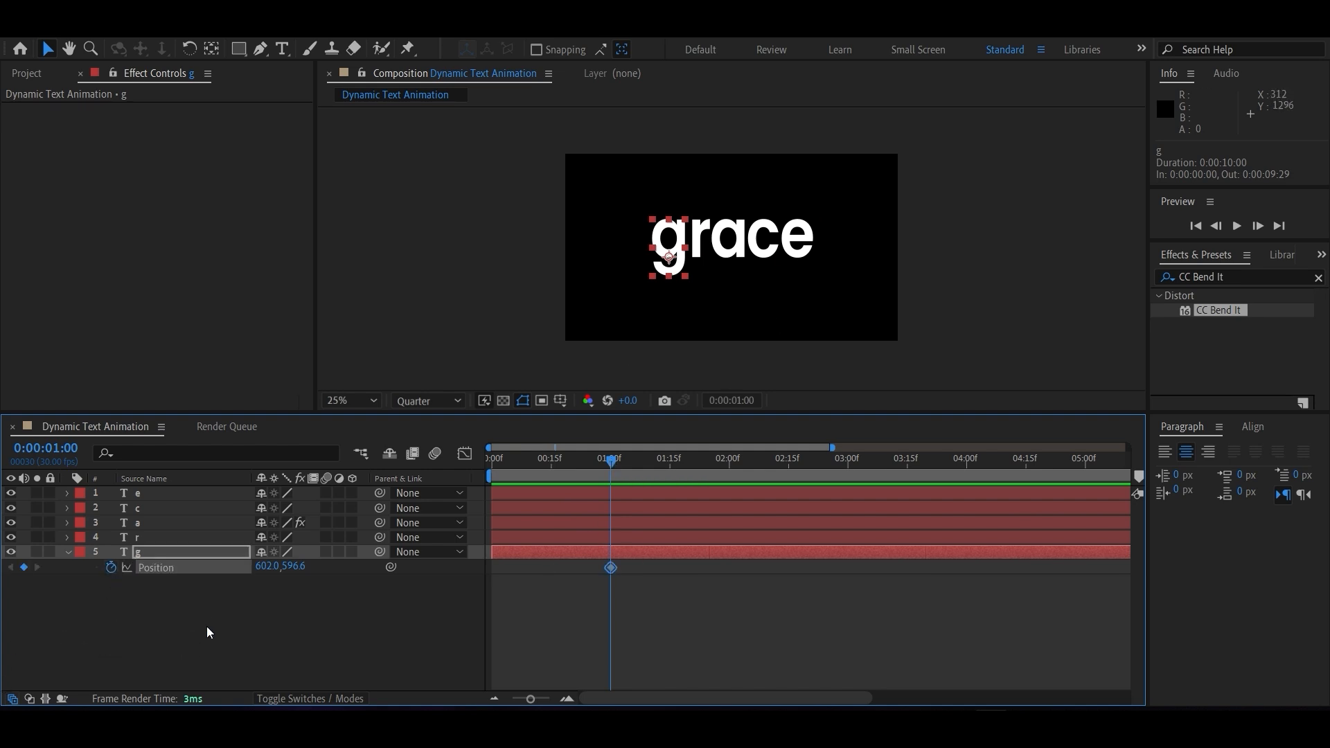
Keyframe the g layer's Position at 0:00:00:10 with the letter beyond the frame's left edge, at about -107, 596.6.
drag(613, 460, 532, 470)
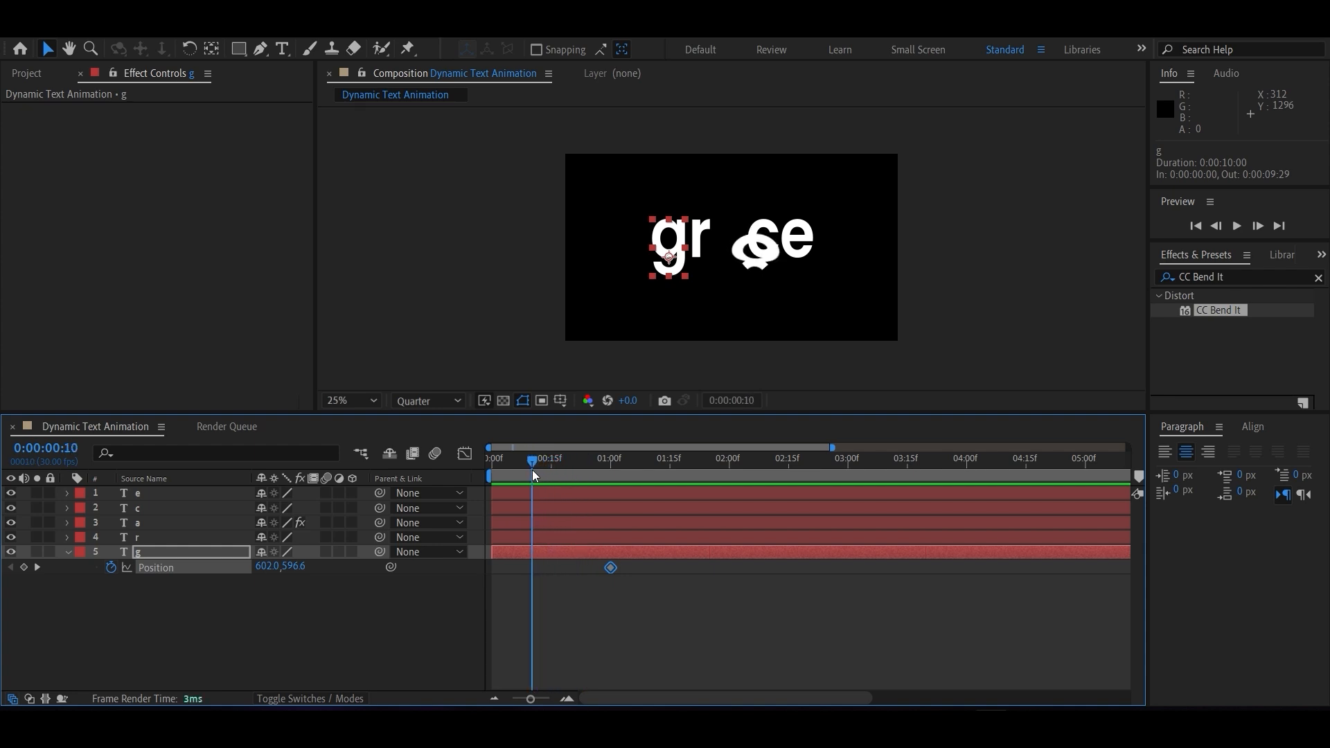
click(23, 567)
drag(267, 567, 3, 600)
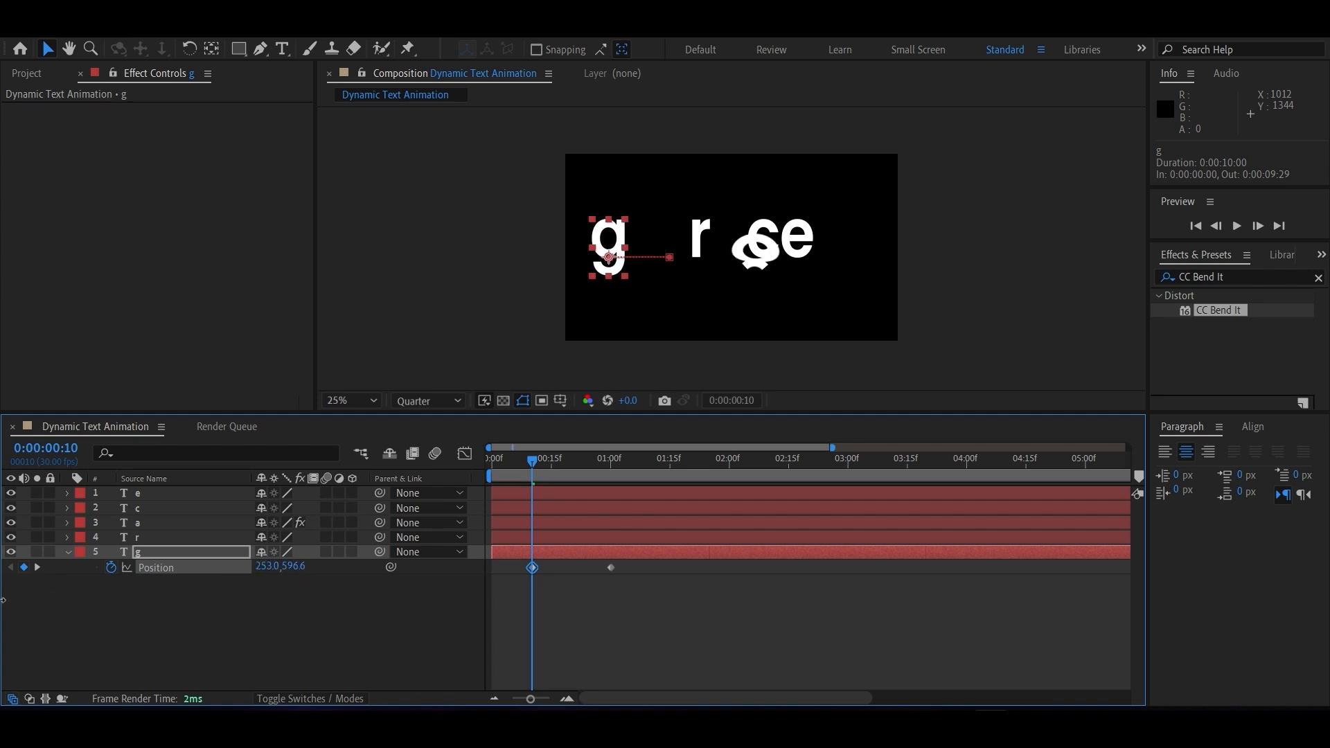
drag(270, 566, 66, 575)
right_click(59, 575)
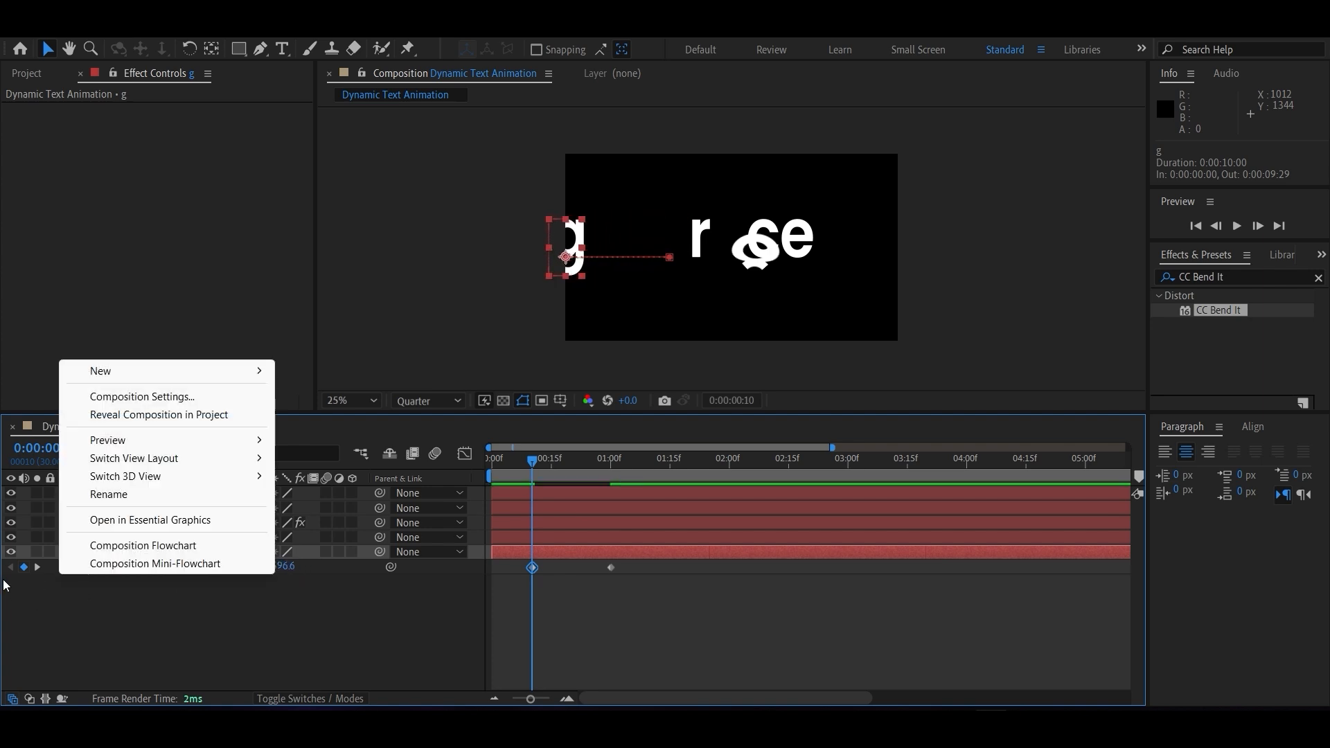
click(253, 617)
drag(259, 568, 153, 562)
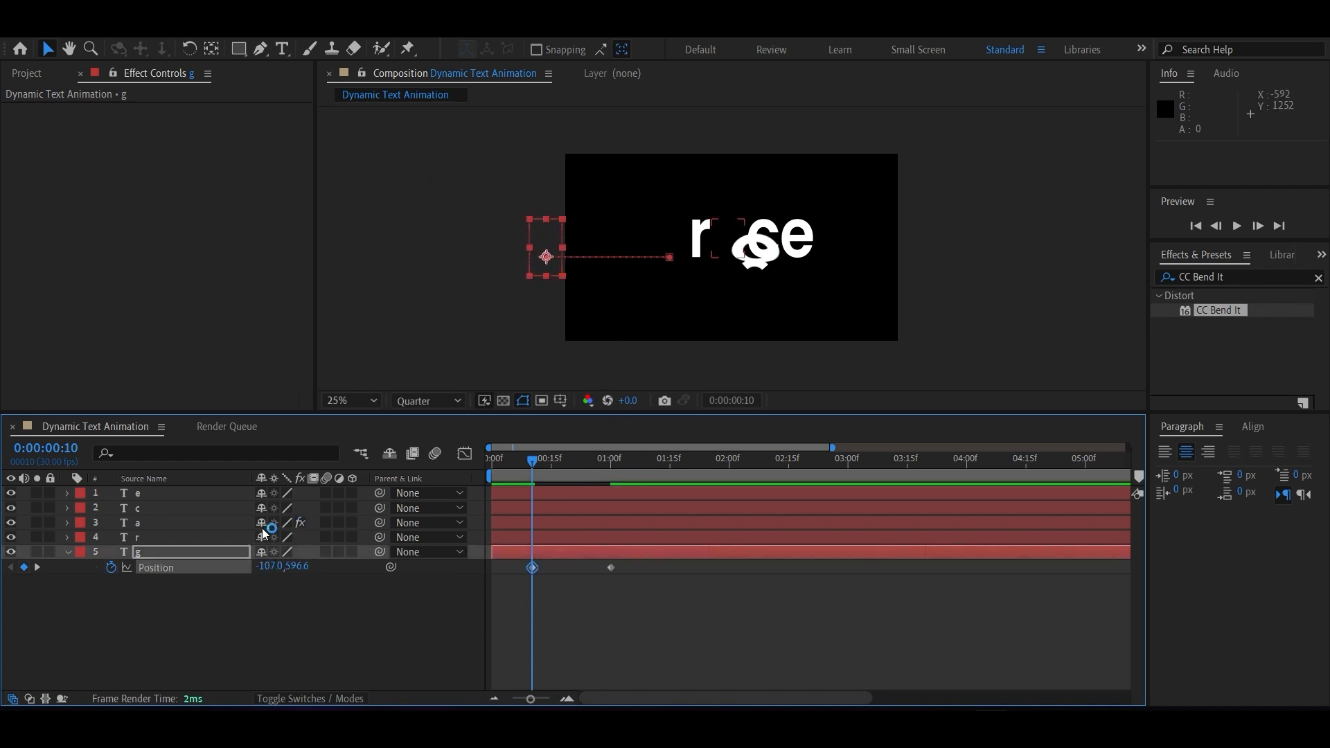
Set a Position keyframe for the e layer at 0:00:01:00.
click(170, 493)
key(p)
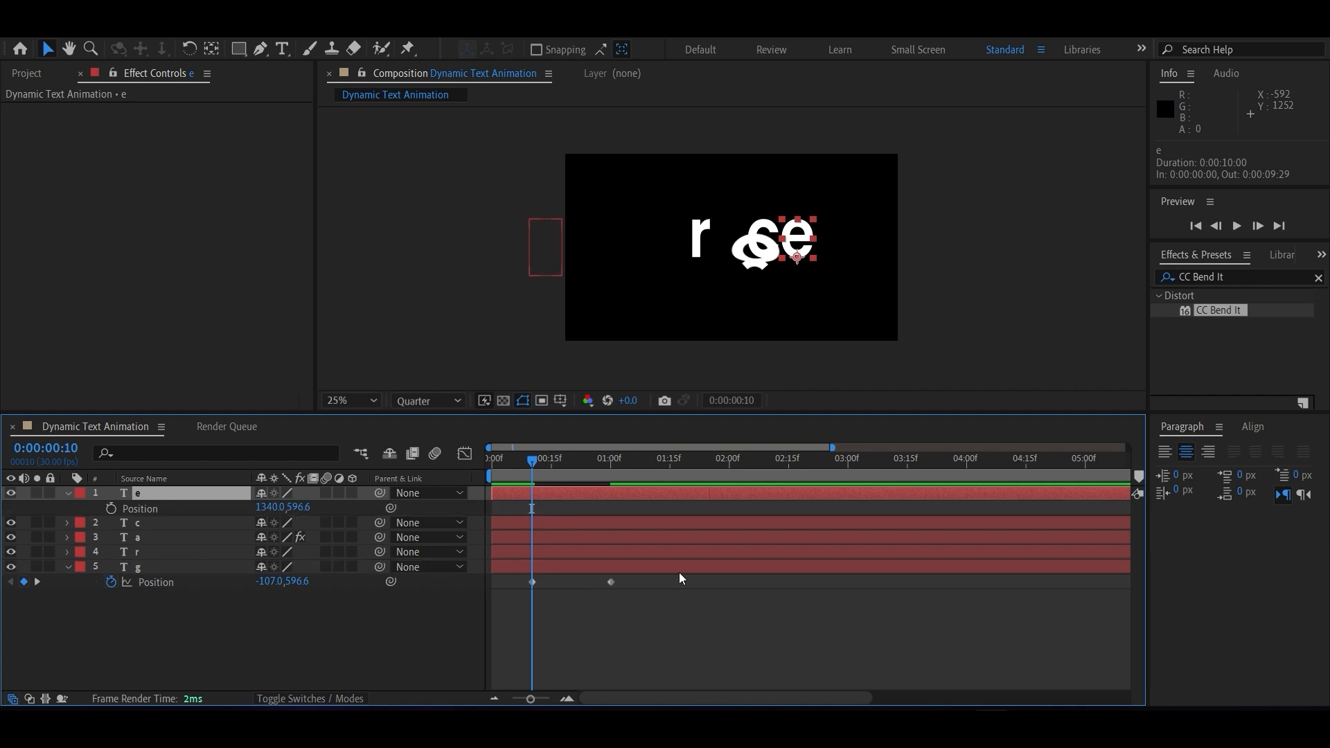
click(609, 458)
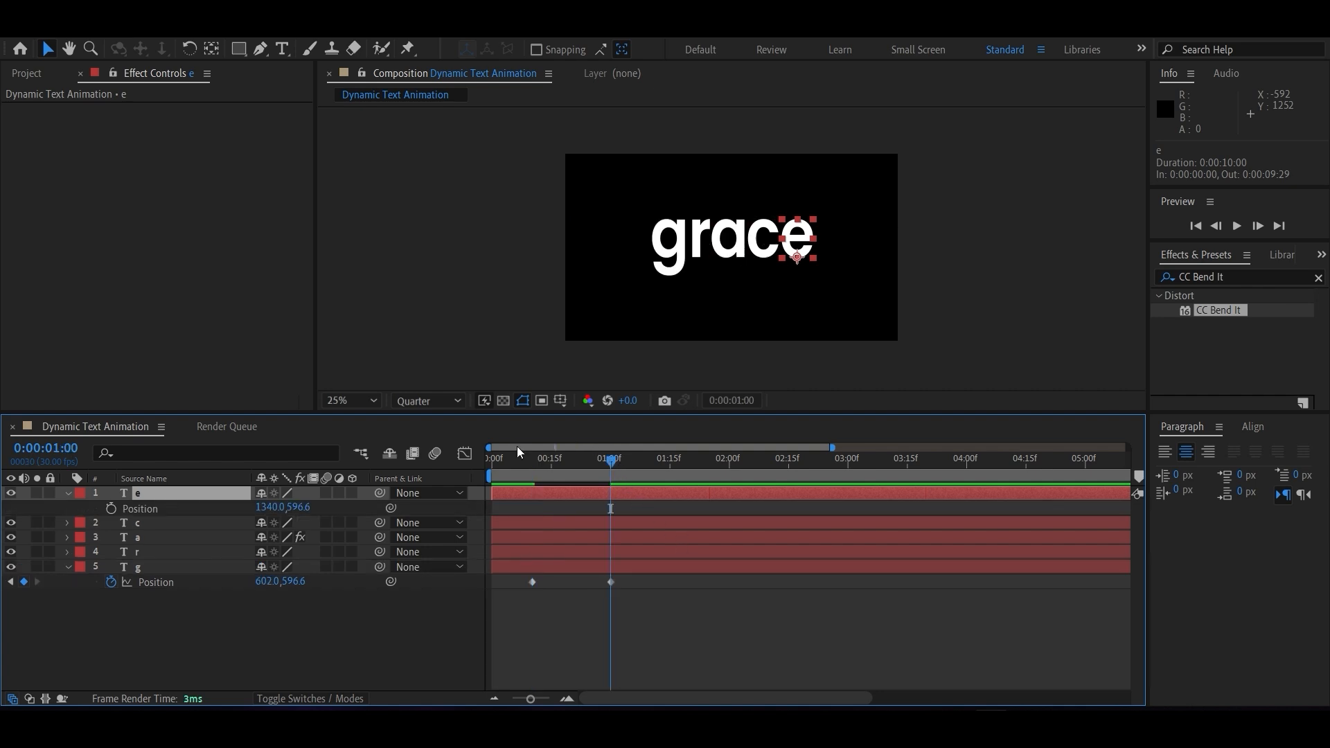
click(111, 509)
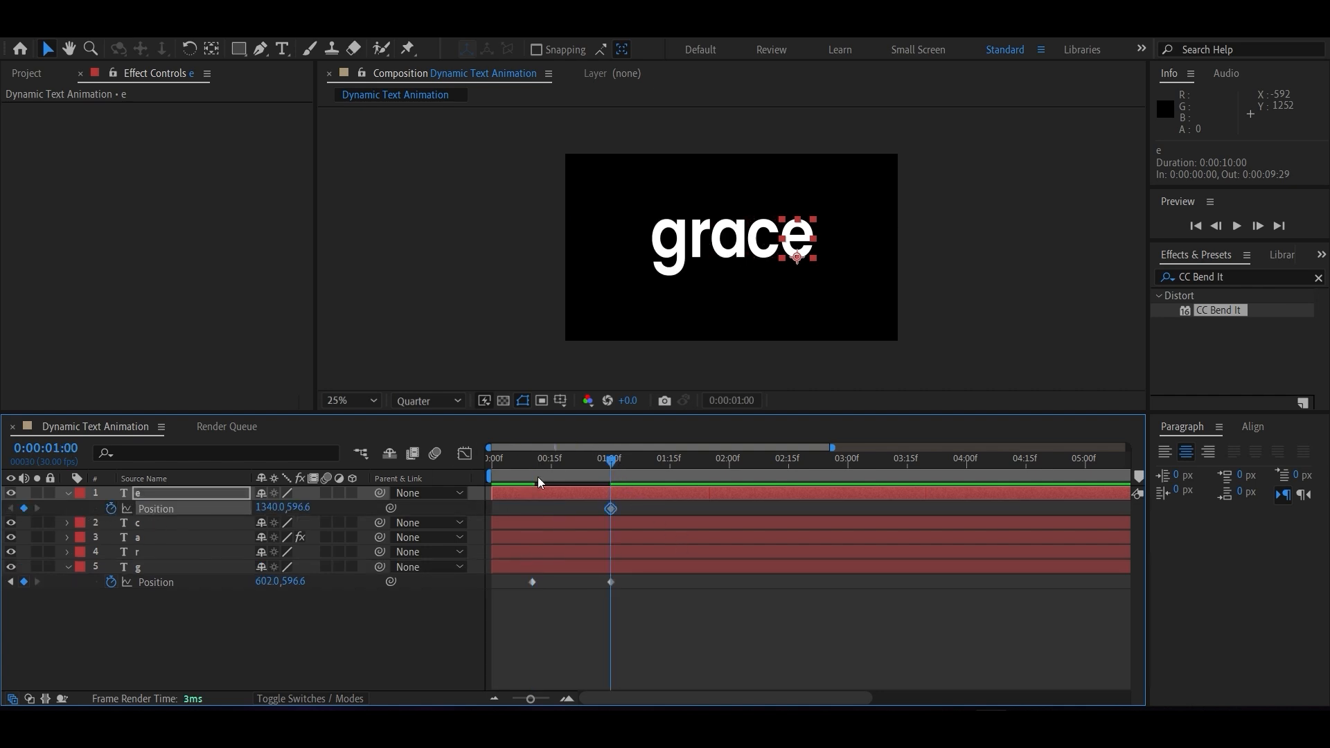
Keyframe the e layer's Position at 0:00:00:10 with the letter beyond the frame's right edge, at about 2034, 596.6.
drag(608, 461, 532, 457)
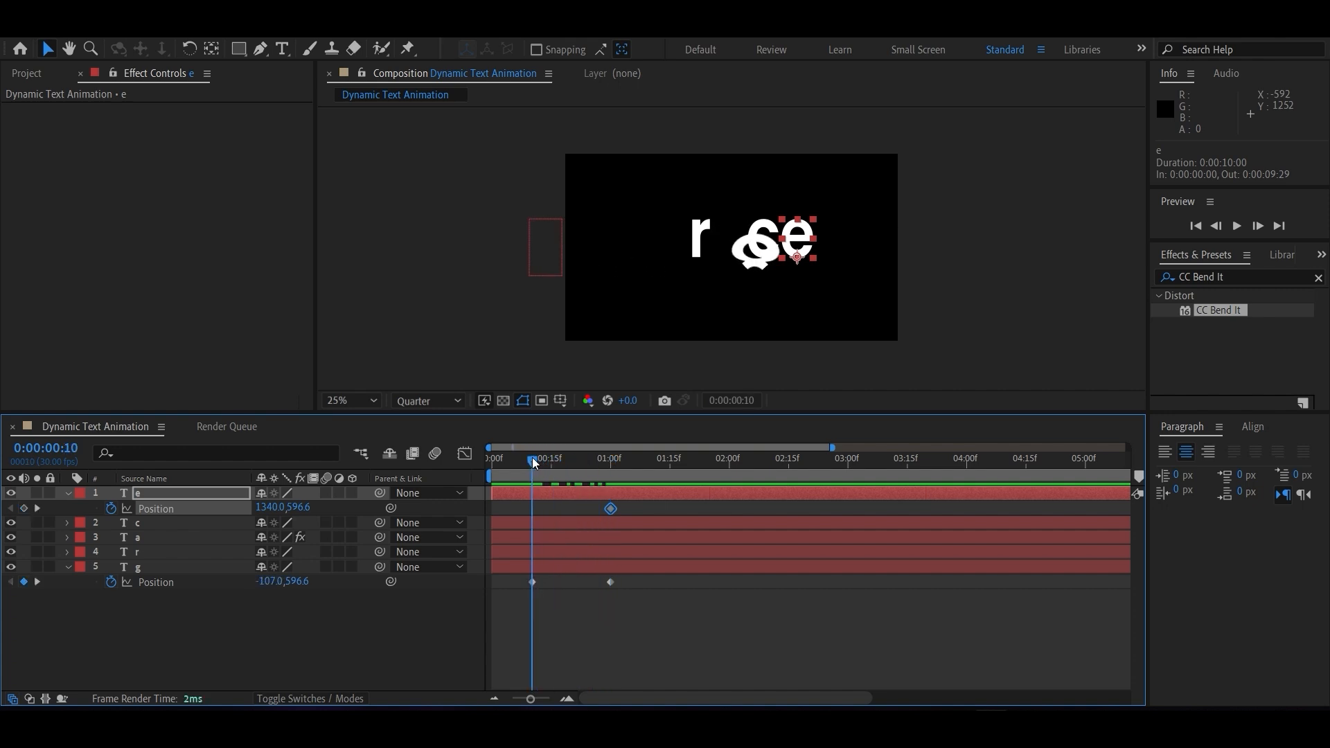
click(25, 509)
drag(264, 507, 901, 541)
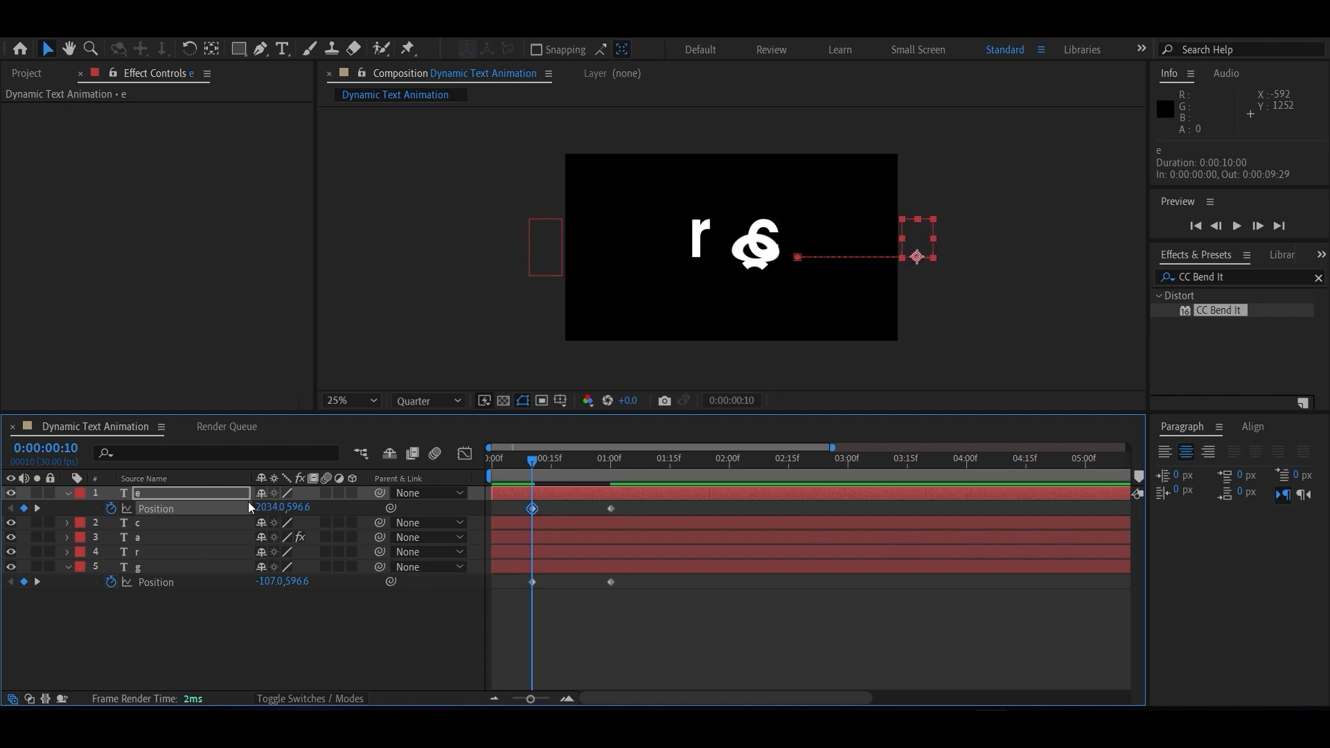
Set a Position keyframe for the c layer at 0:00:01:00.
click(161, 525)
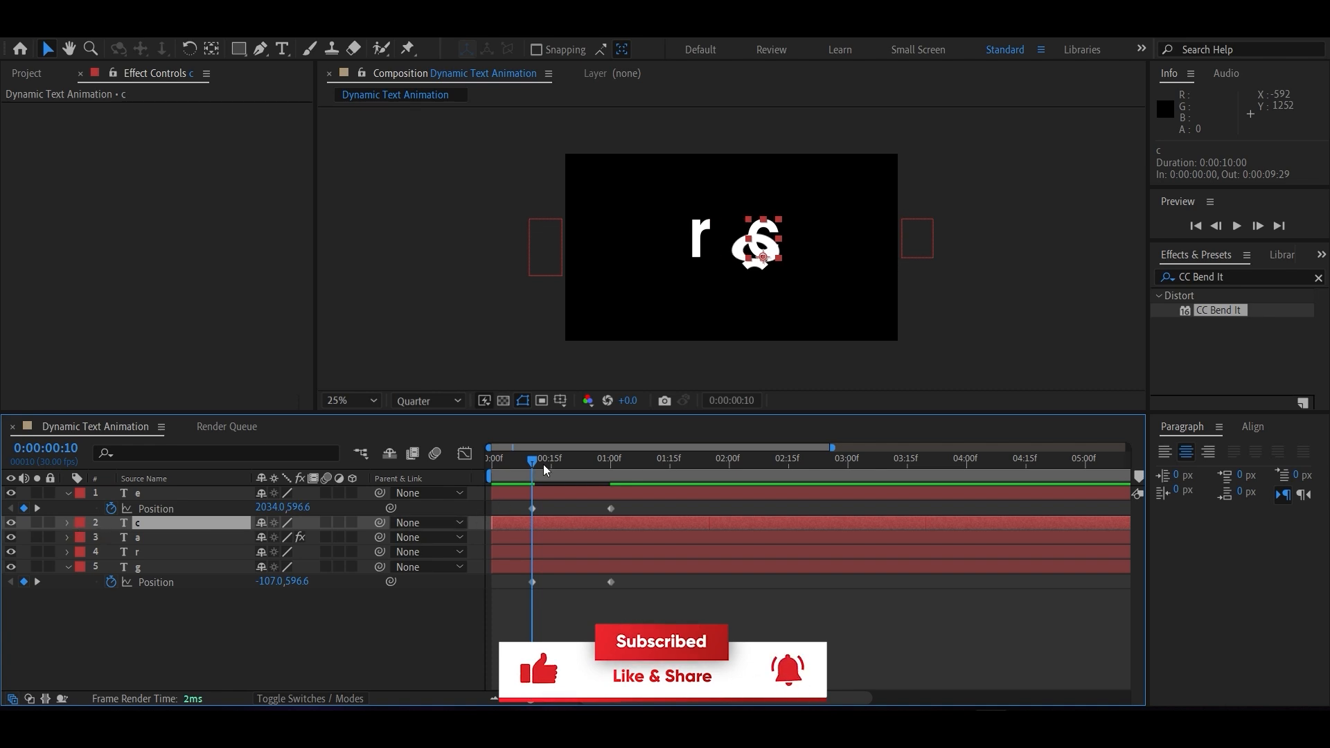
drag(532, 458, 609, 465)
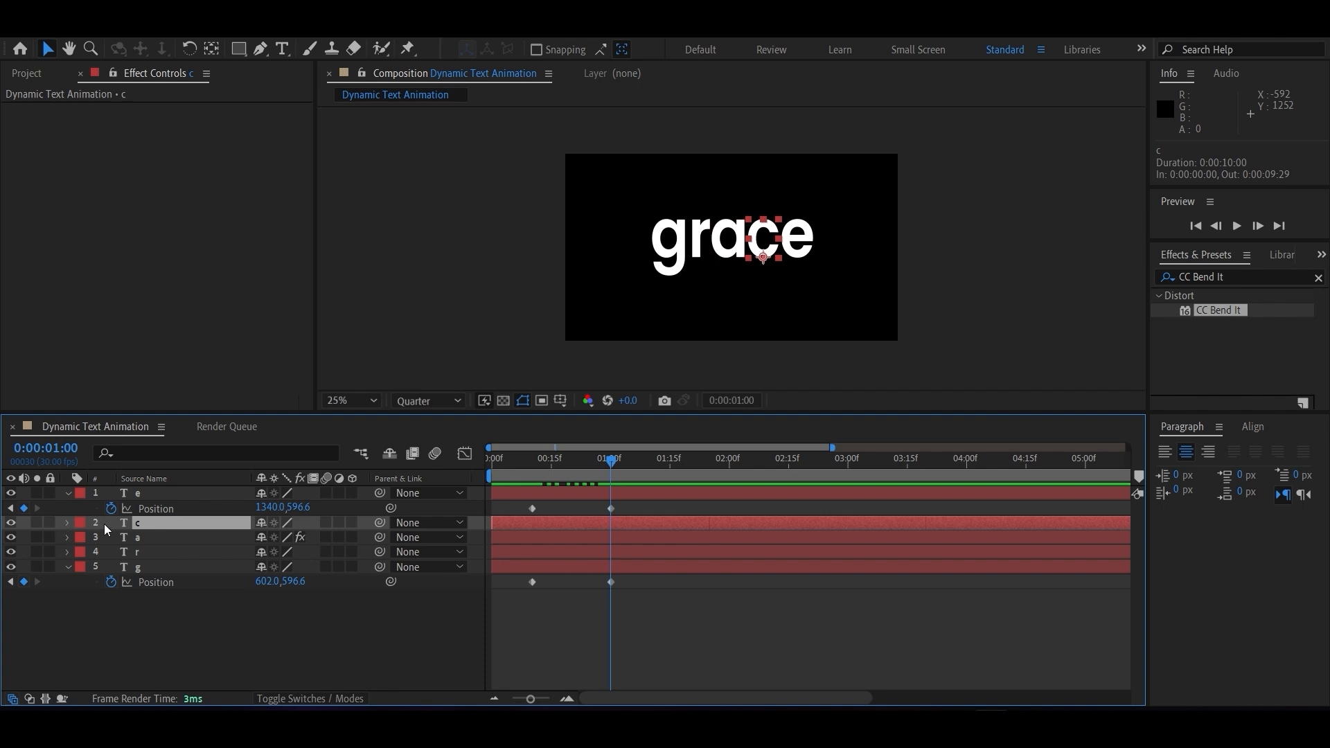
key(p)
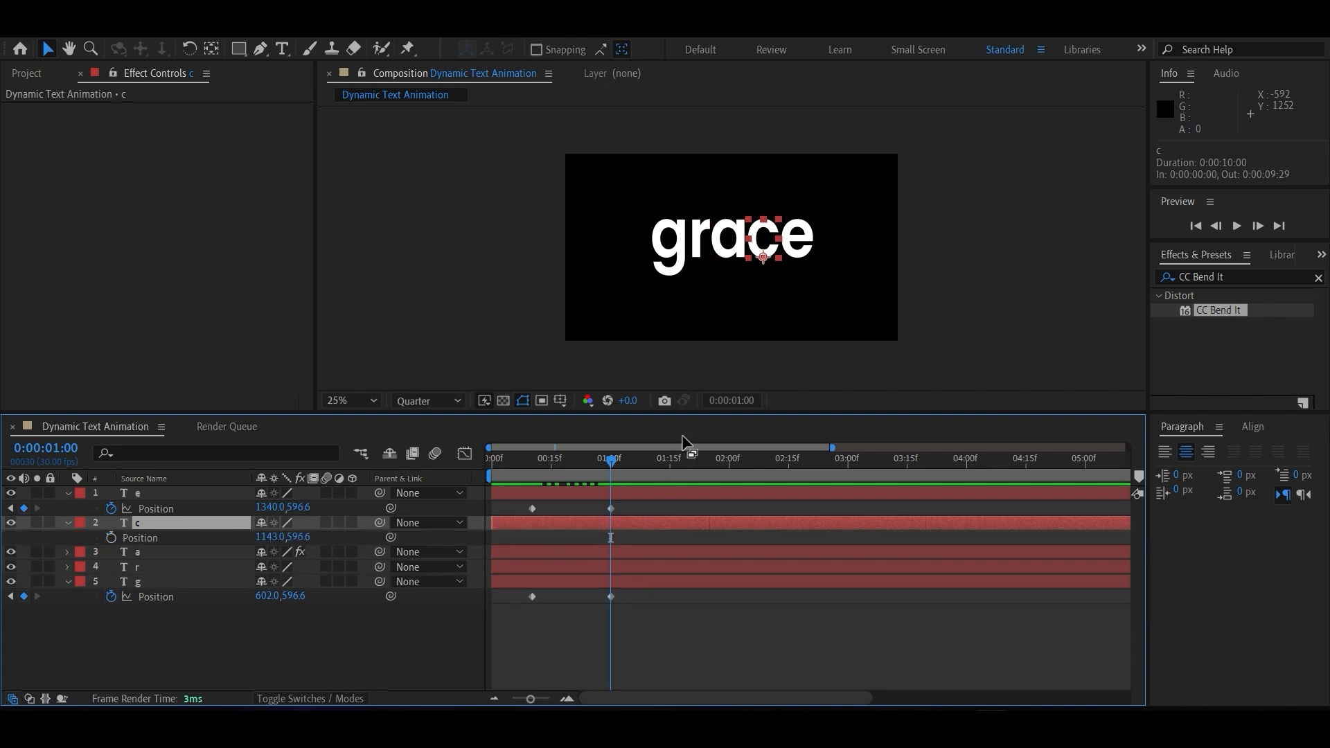
click(110, 538)
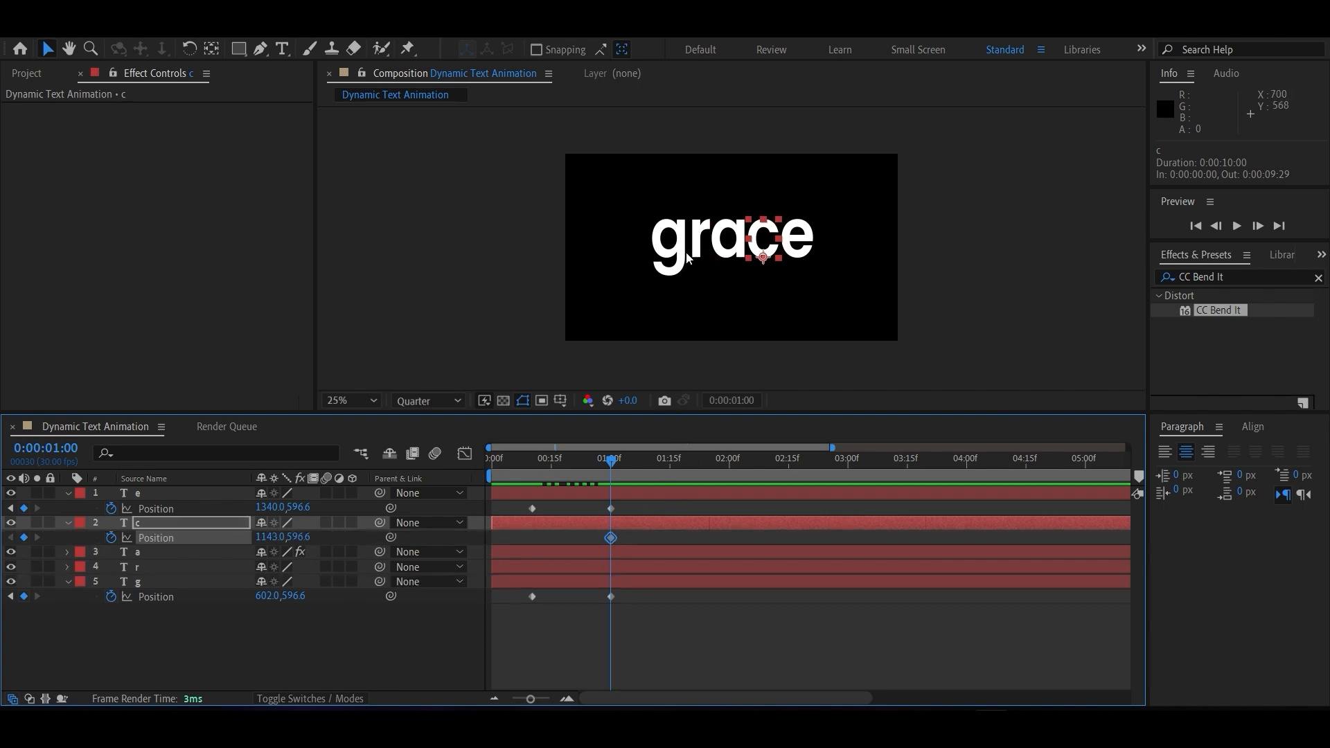
Keyframe the c layer's Position at 0:00:00:10 below the frame, at about 1143, 1340.6, and preview the animation from the start.
drag(610, 464, 529, 460)
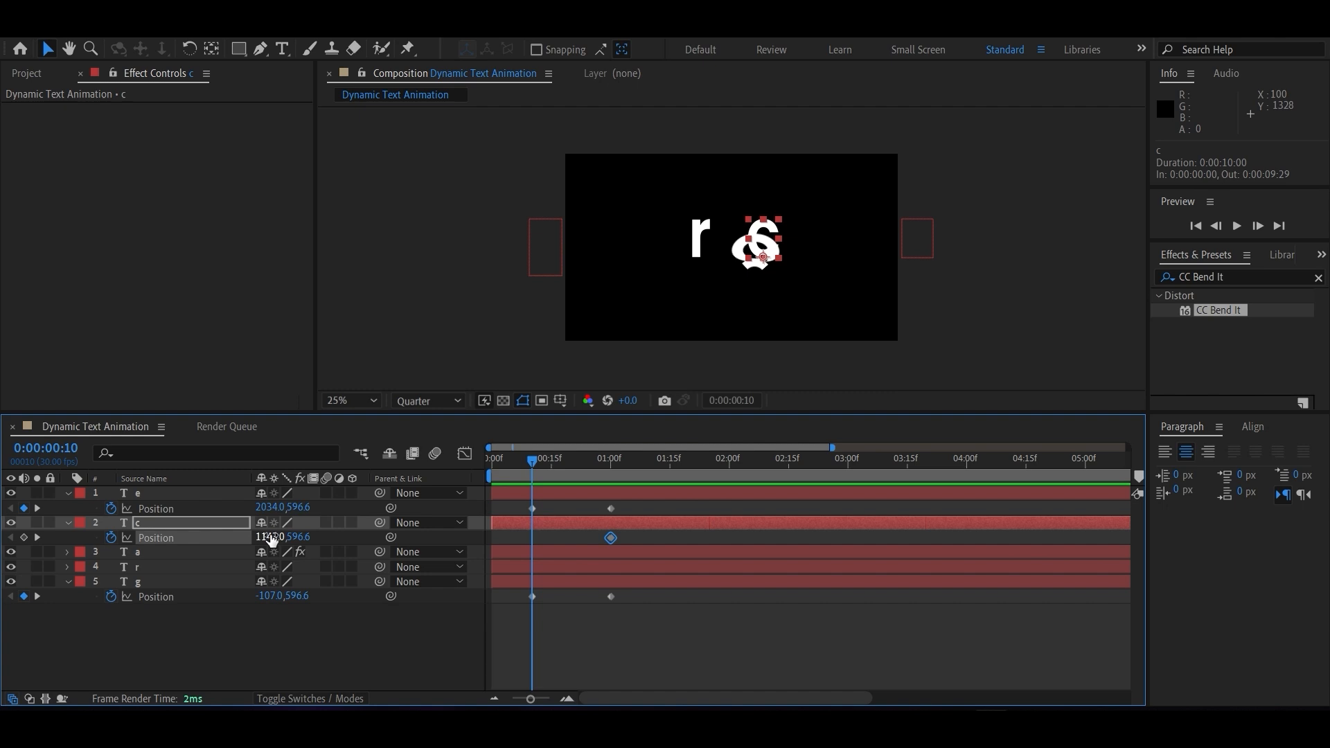
drag(296, 538, 900, 576)
drag(534, 463, 472, 457)
key(space)
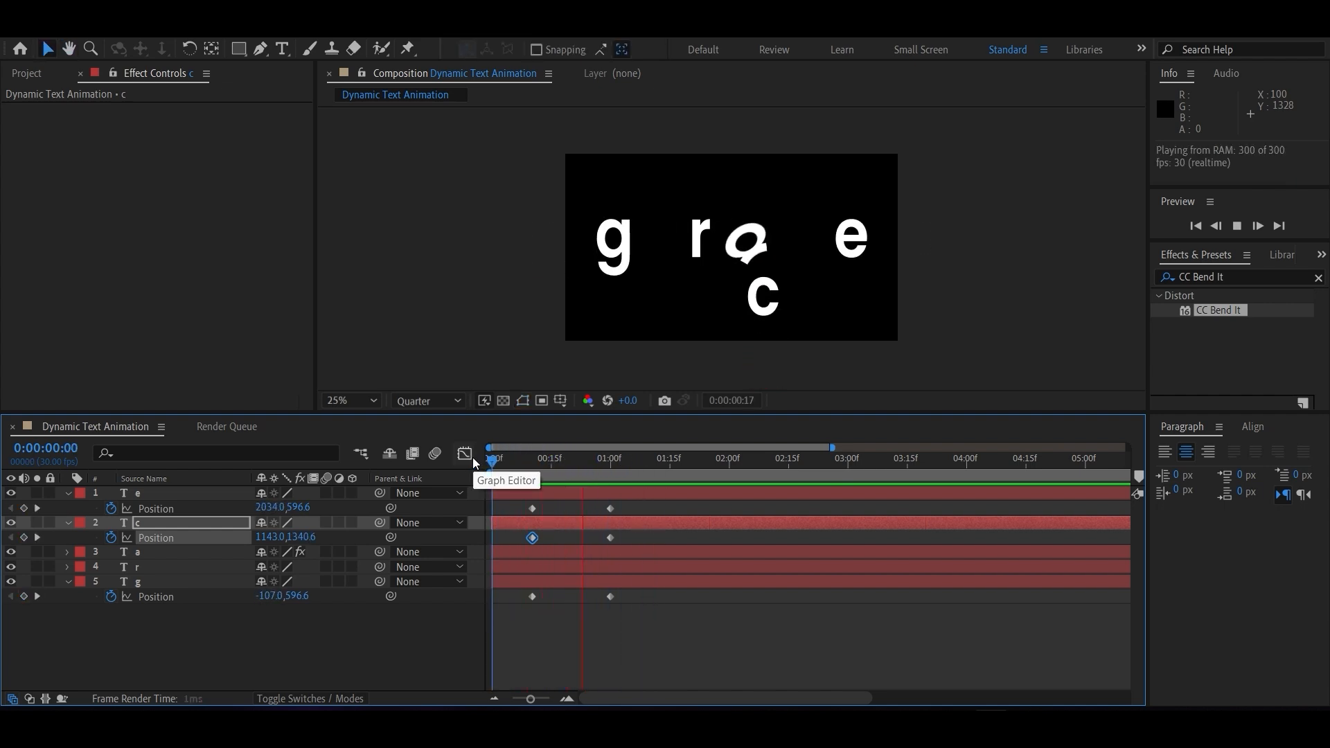
key(space)
drag(617, 457, 647, 465)
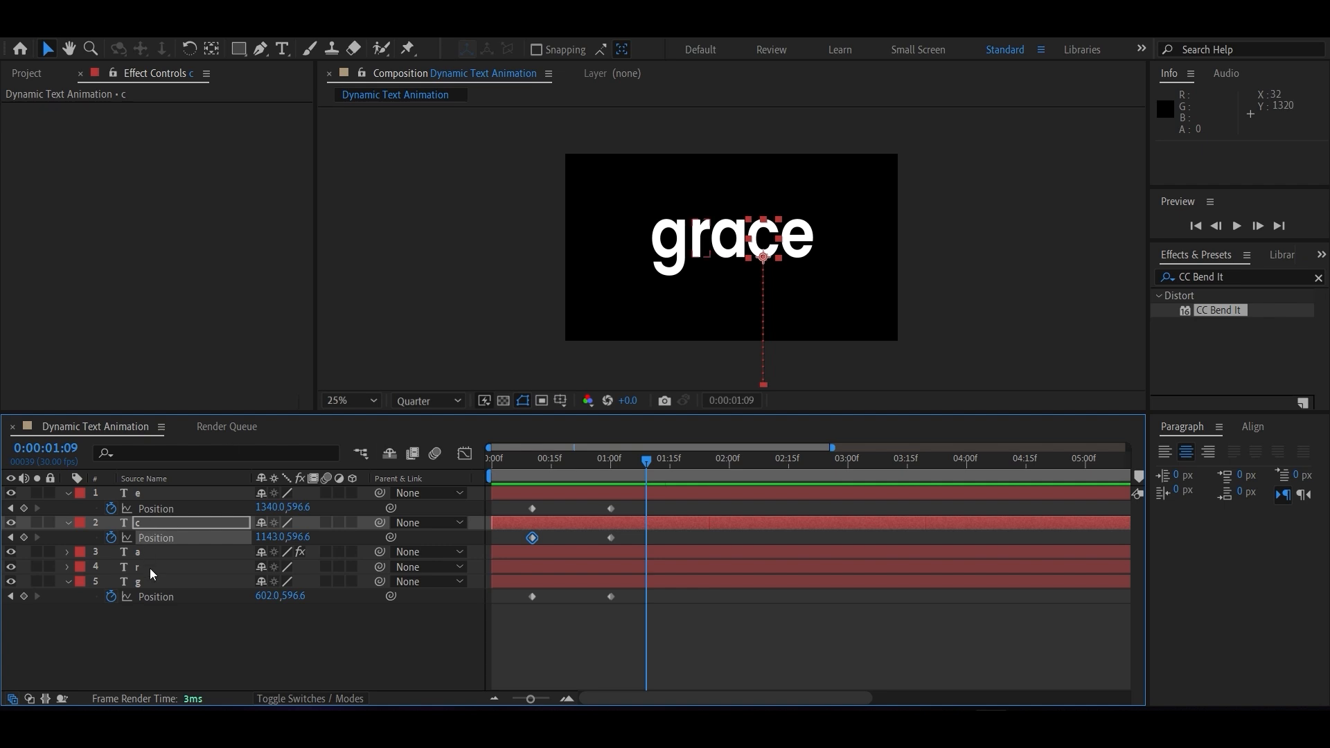
Apply Easy Ease to the e layer's 0:00:01:00 Position keyframe and lengthen its incoming influence in the speed graph for a fast start and slow stop.
click(611, 508)
key(F9)
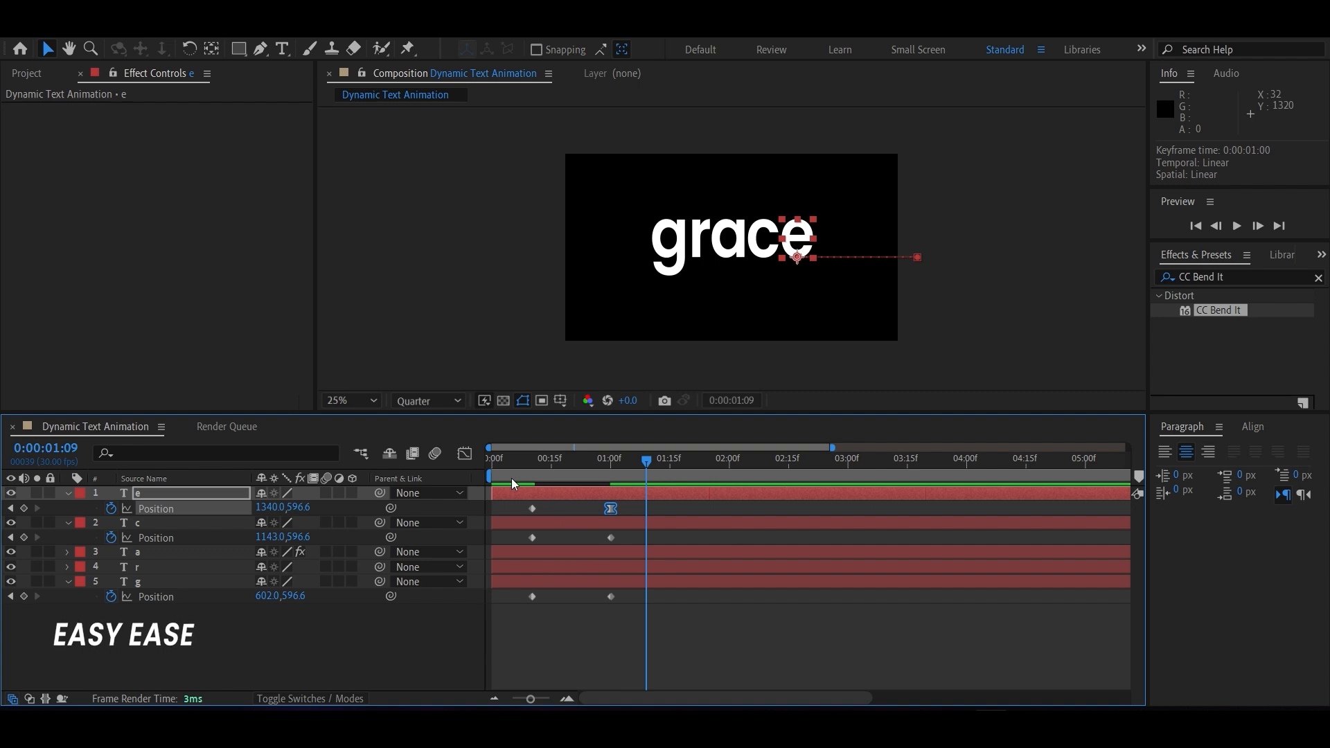
click(463, 453)
drag(597, 651, 527, 647)
click(464, 454)
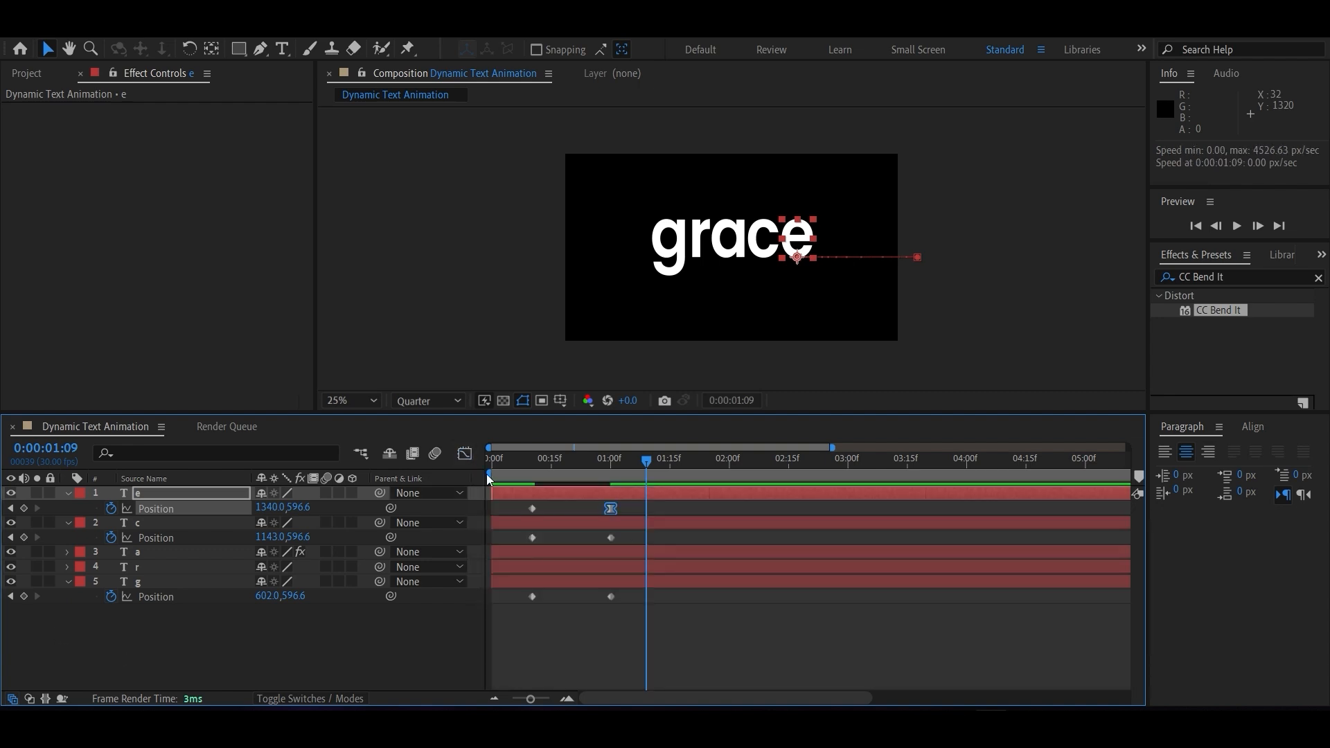
Apply Easy Ease to the c layer's 0:00:01:00 Position keyframe and lengthen its incoming influence so the speed graph peaks early.
click(611, 538)
key(F9)
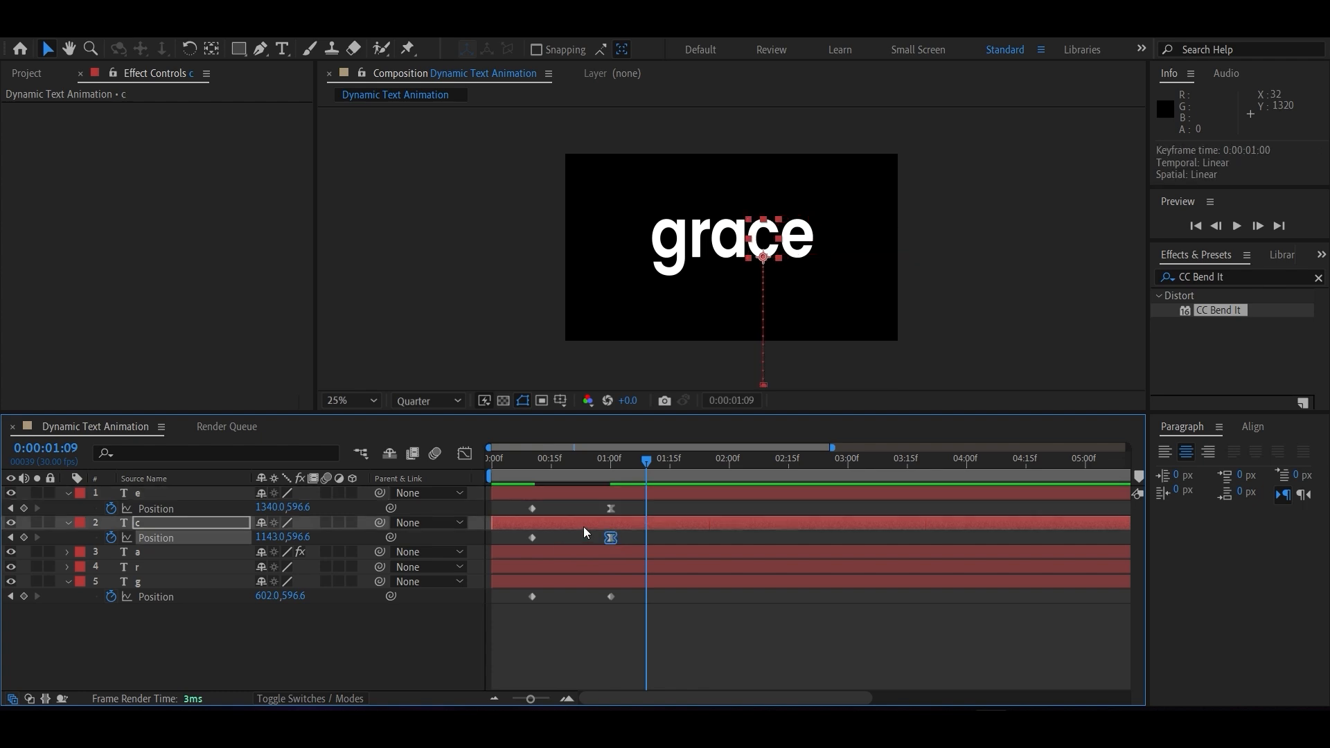
click(464, 454)
drag(600, 653, 540, 540)
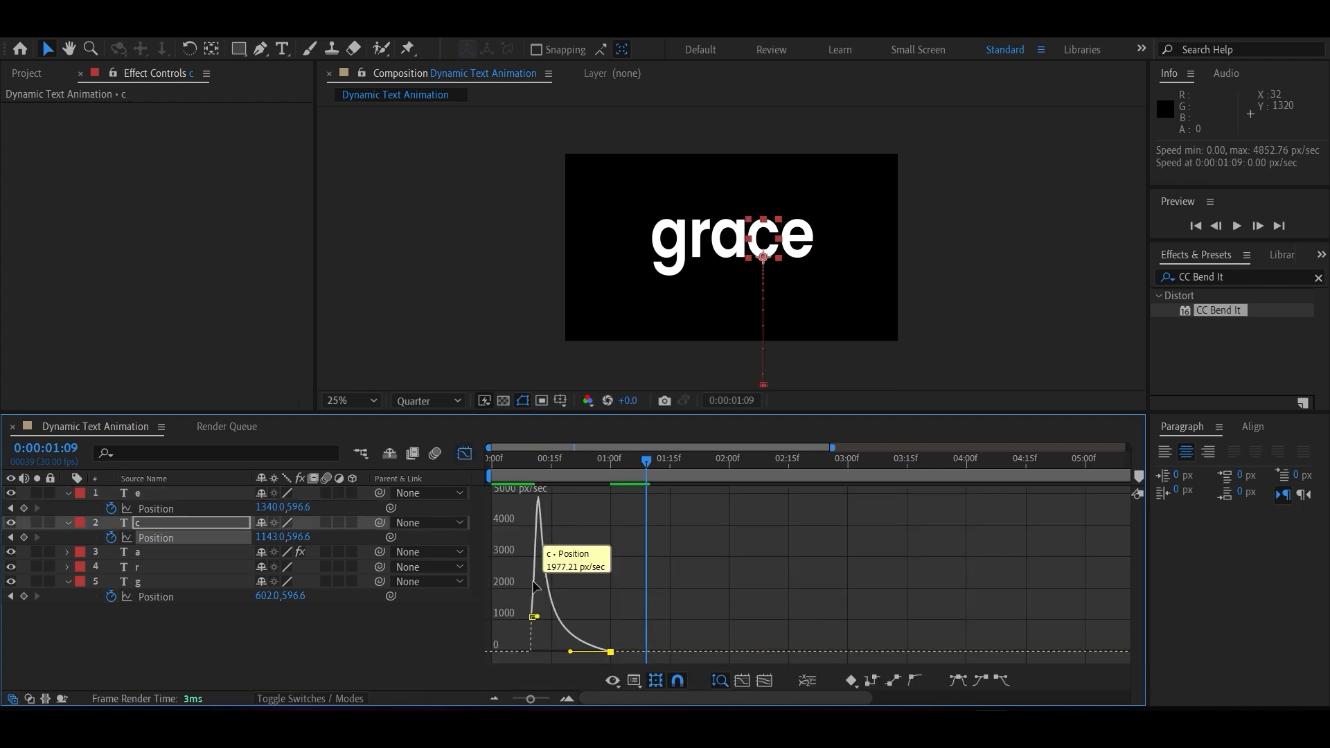
click(464, 454)
Apply Easy Ease to the g layer's 0:00:01:00 Position keyframe and lengthen its incoming influence so the speed graph peaks early.
click(606, 597)
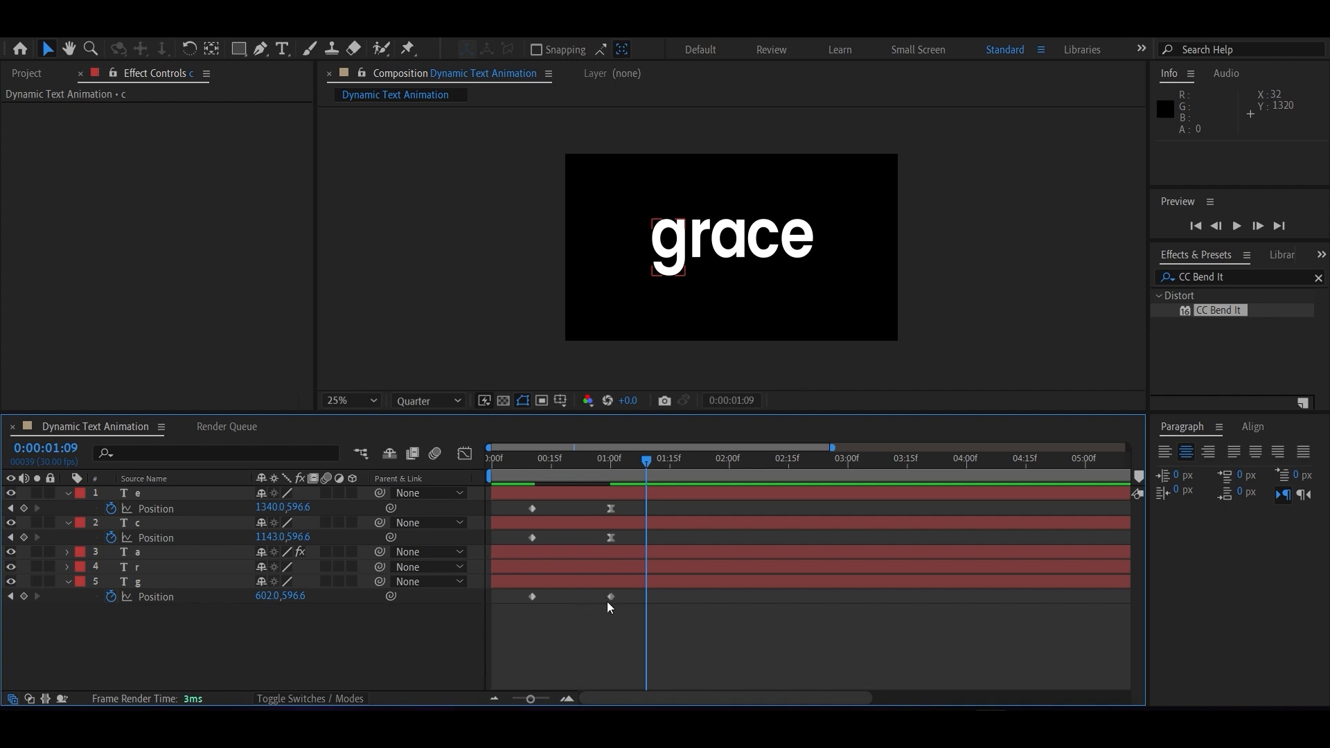
click(611, 595)
key(F9)
click(464, 454)
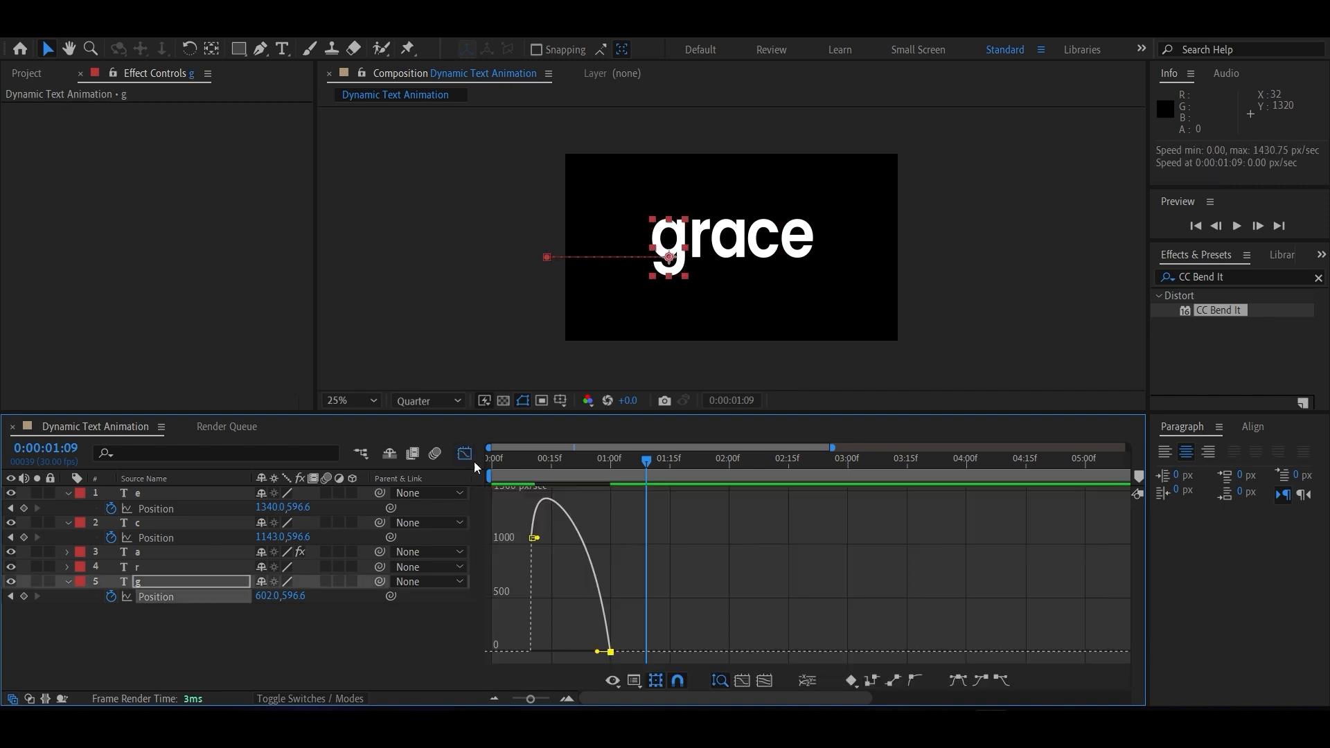
drag(597, 652, 569, 652)
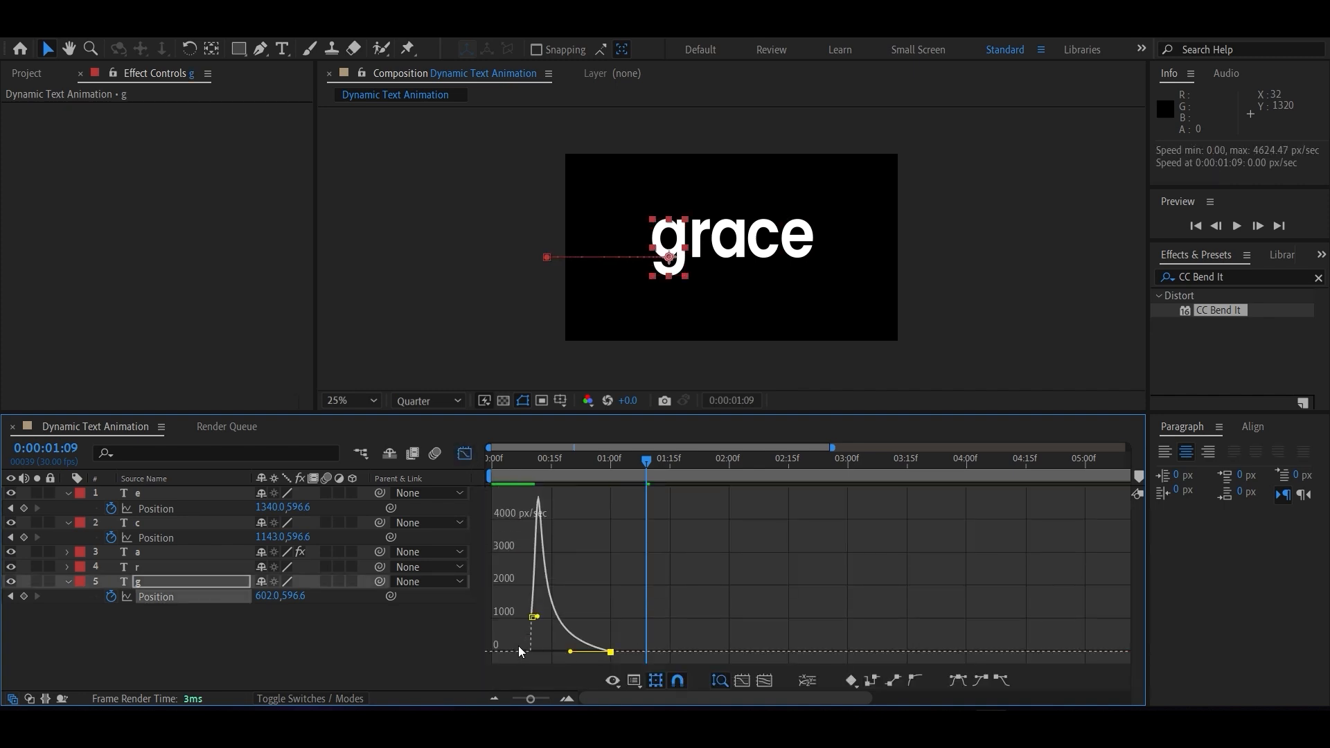
click(464, 454)
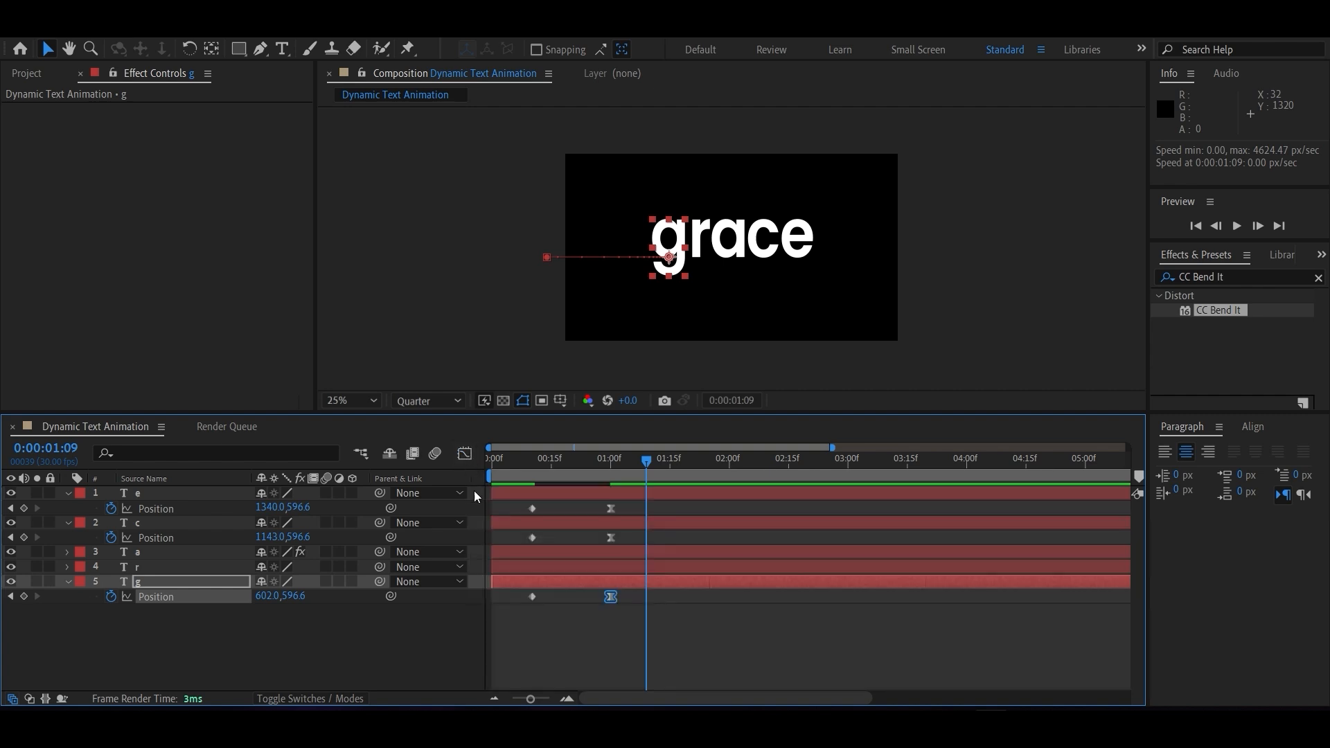
Apply Easy Ease to the a layer's 0:00:01:00 Bend keyframe and lengthen its incoming influence in the speed graph for a gradual stop.
click(67, 552)
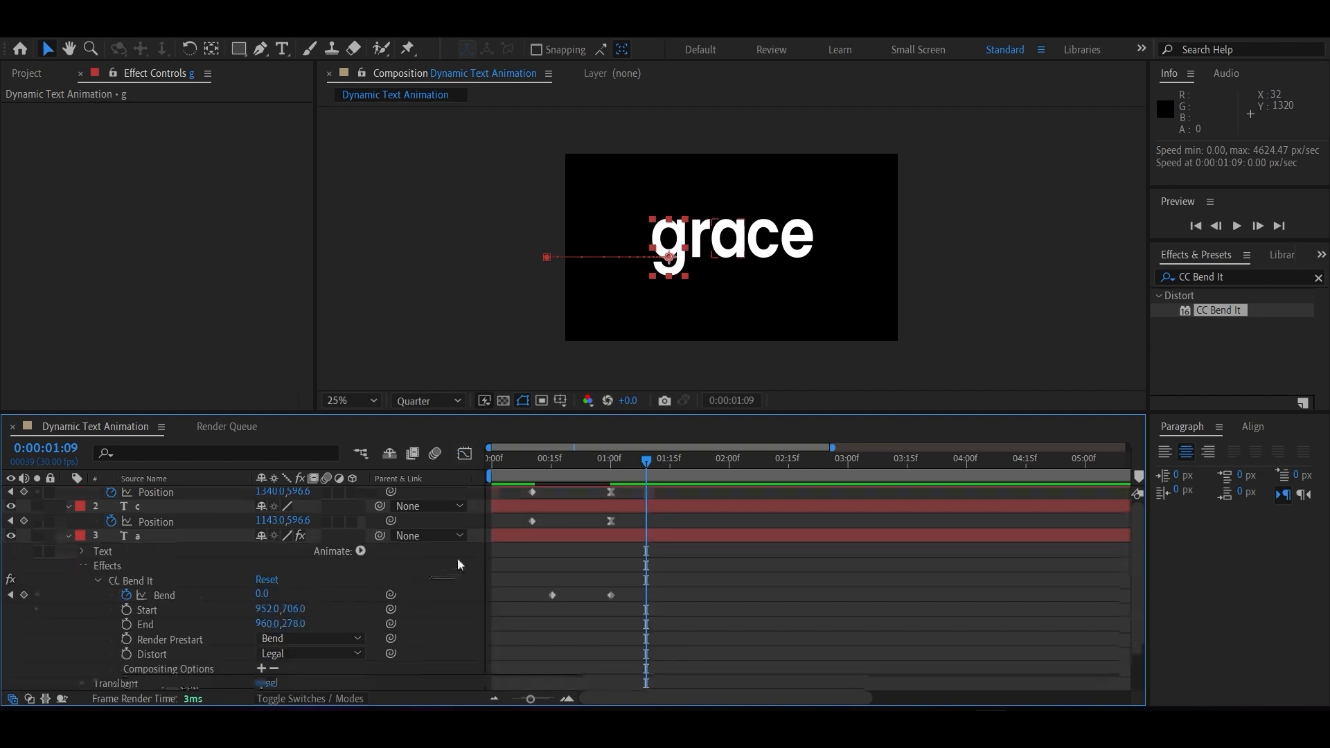
click(610, 594)
key(F9)
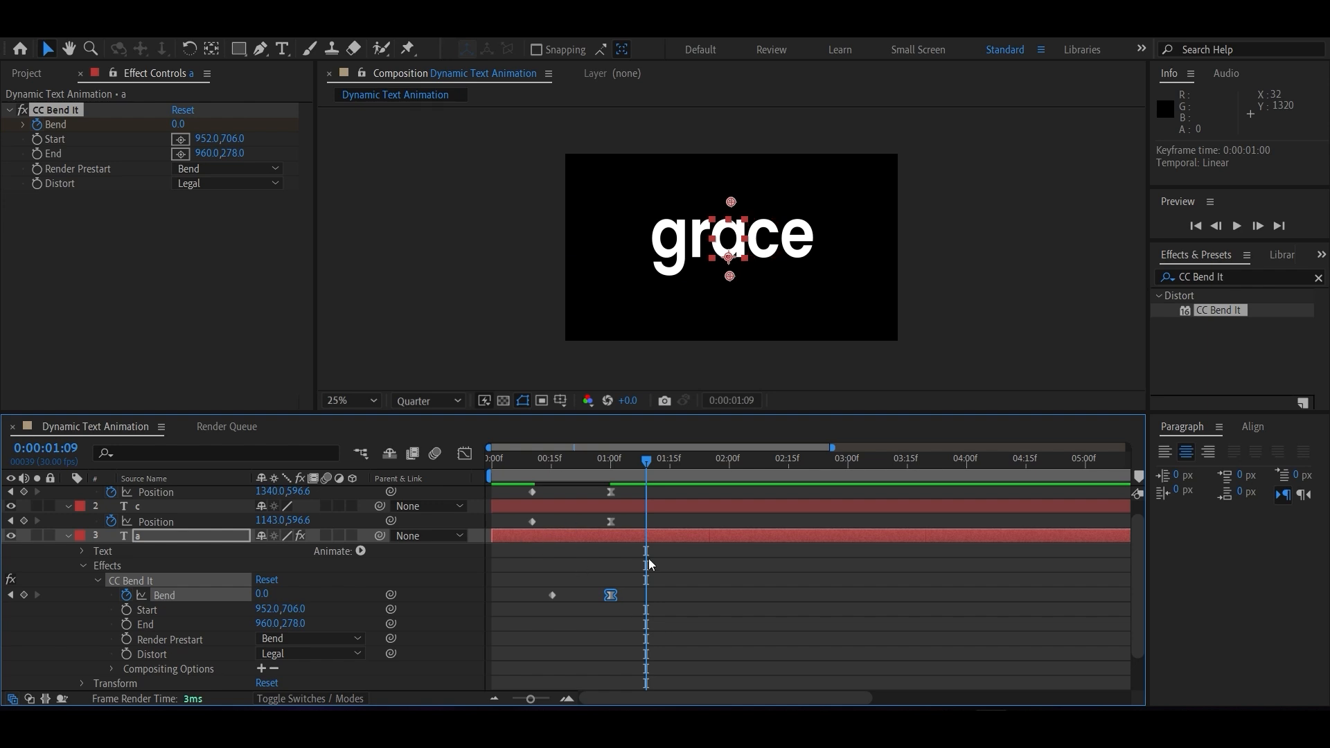
click(464, 454)
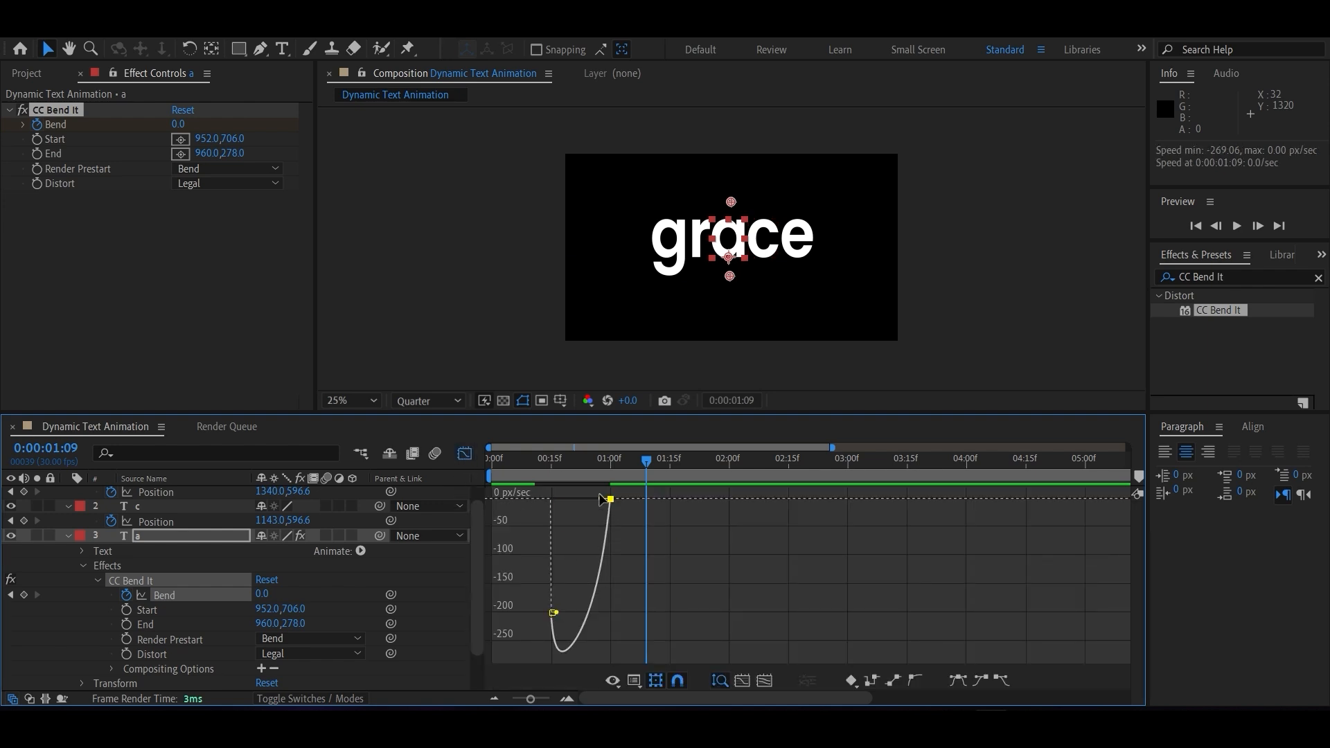
drag(601, 499, 581, 499)
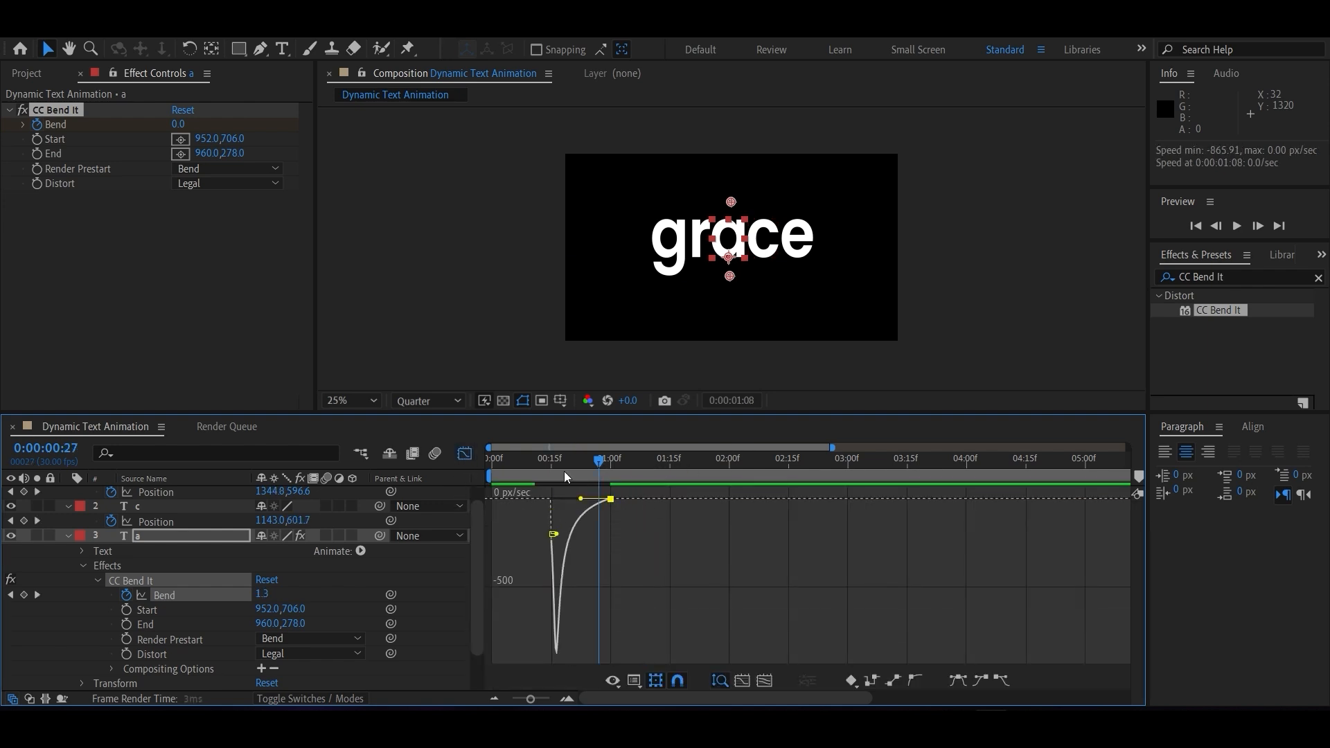
Play the animation from the start to check how the eased g, a, c and e letters come together.
key(Home)
click(464, 454)
key(space)
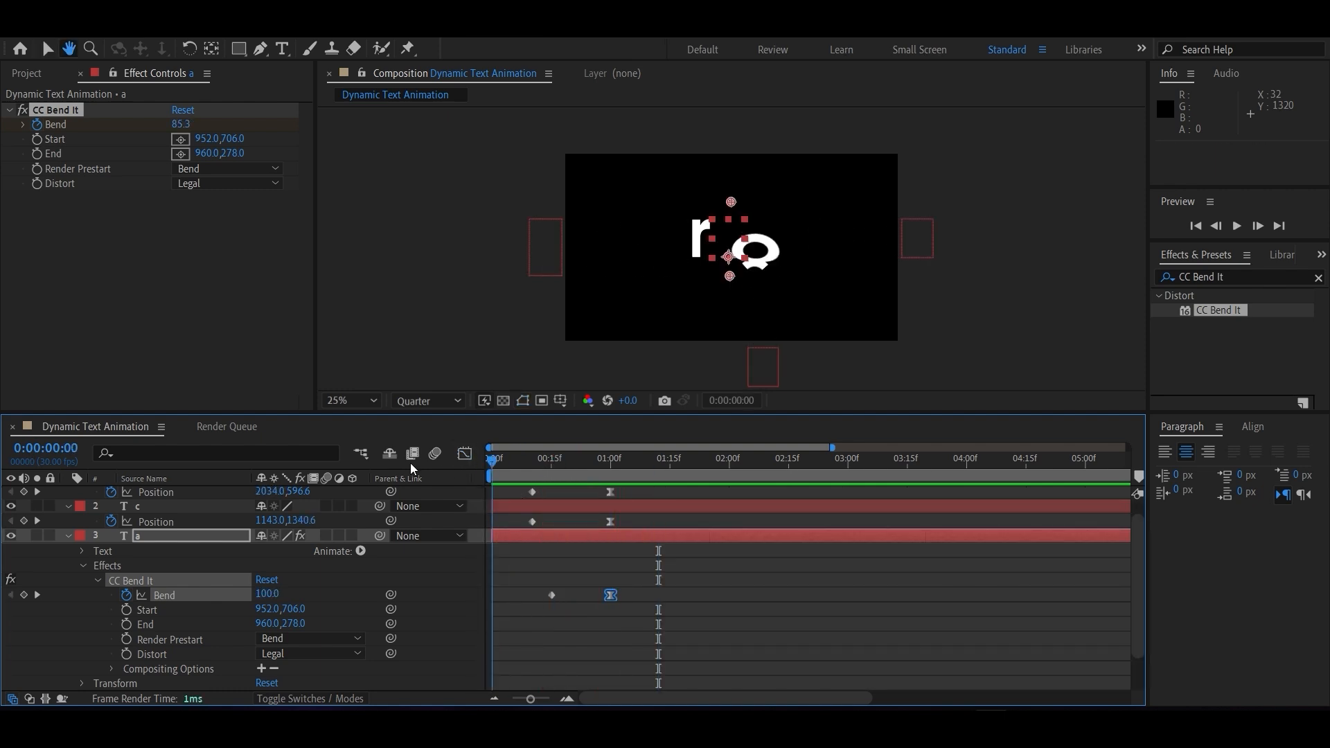
key(space)
drag(544, 468, 580, 468)
key(space)
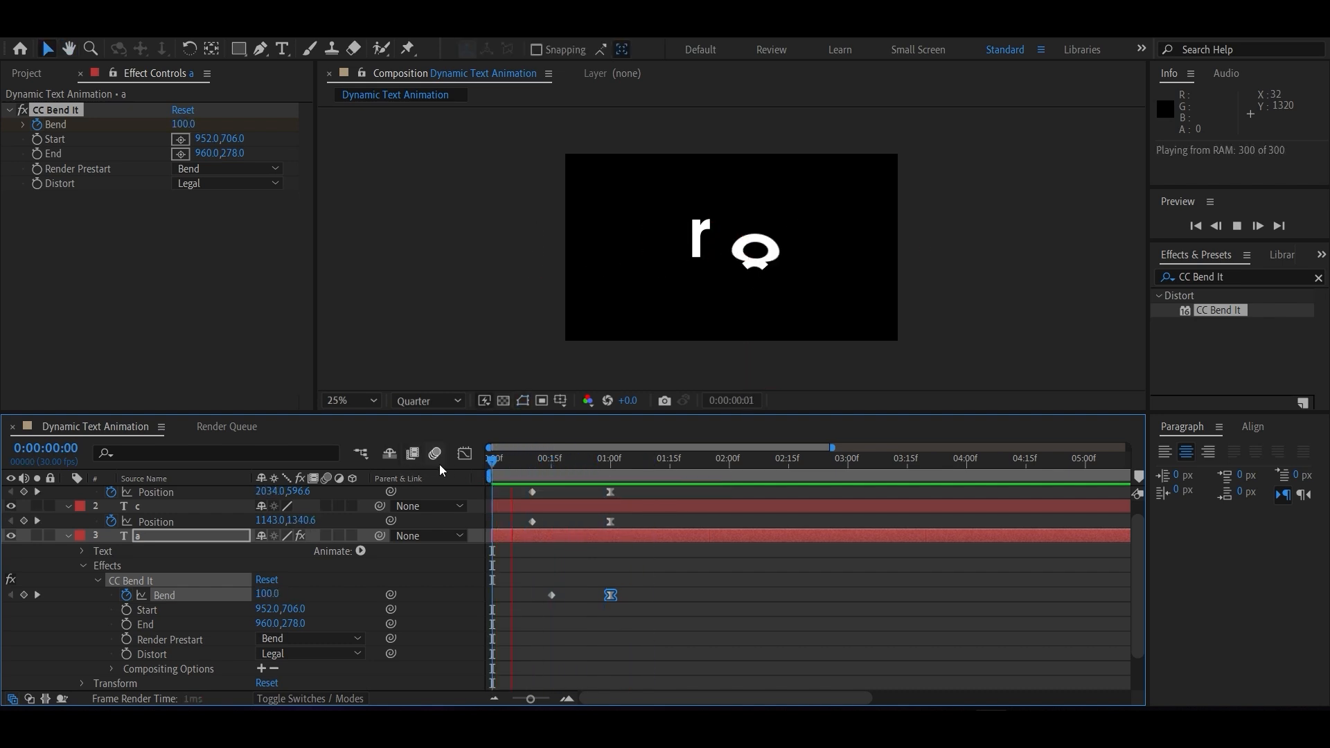
key(space)
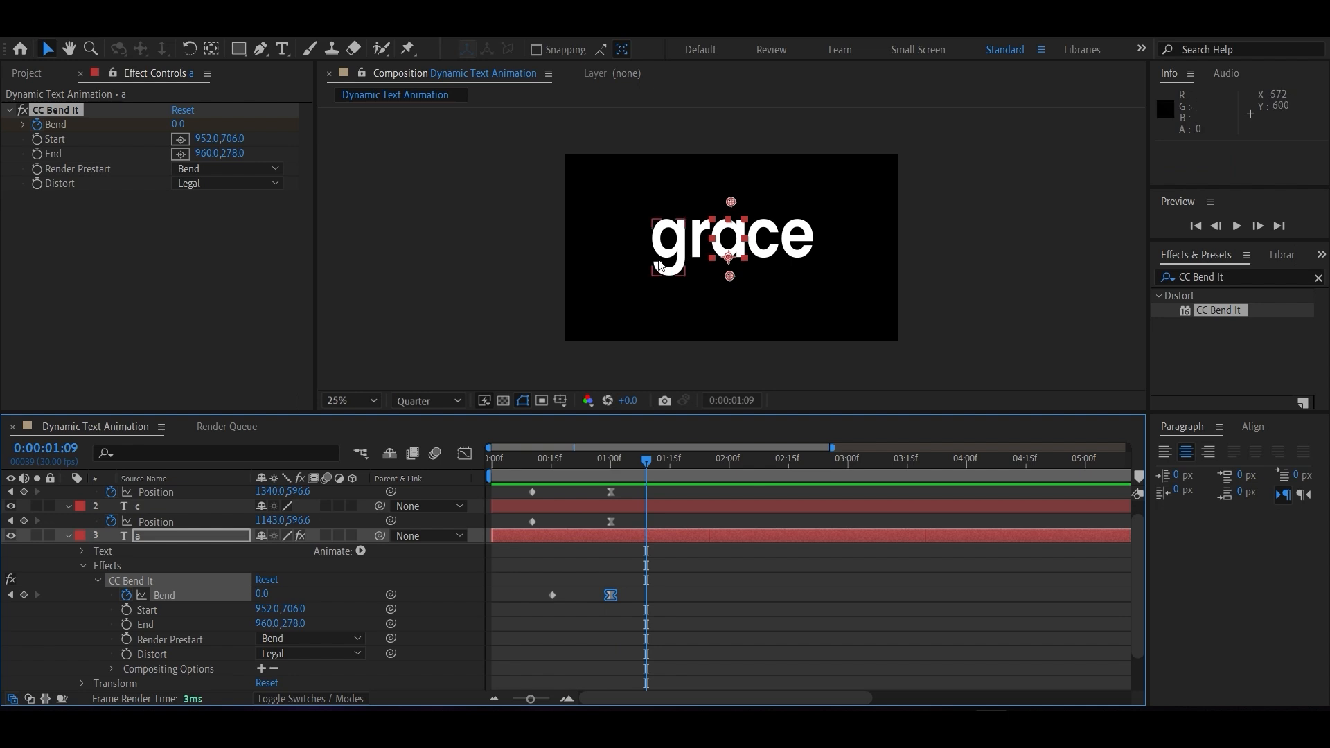
Keyframe the r layer's Scale at 100% at 0:00:01:00 and stretch it vertically to 100, 373% at 0:00:00:10.
click(67, 535)
click(110, 635)
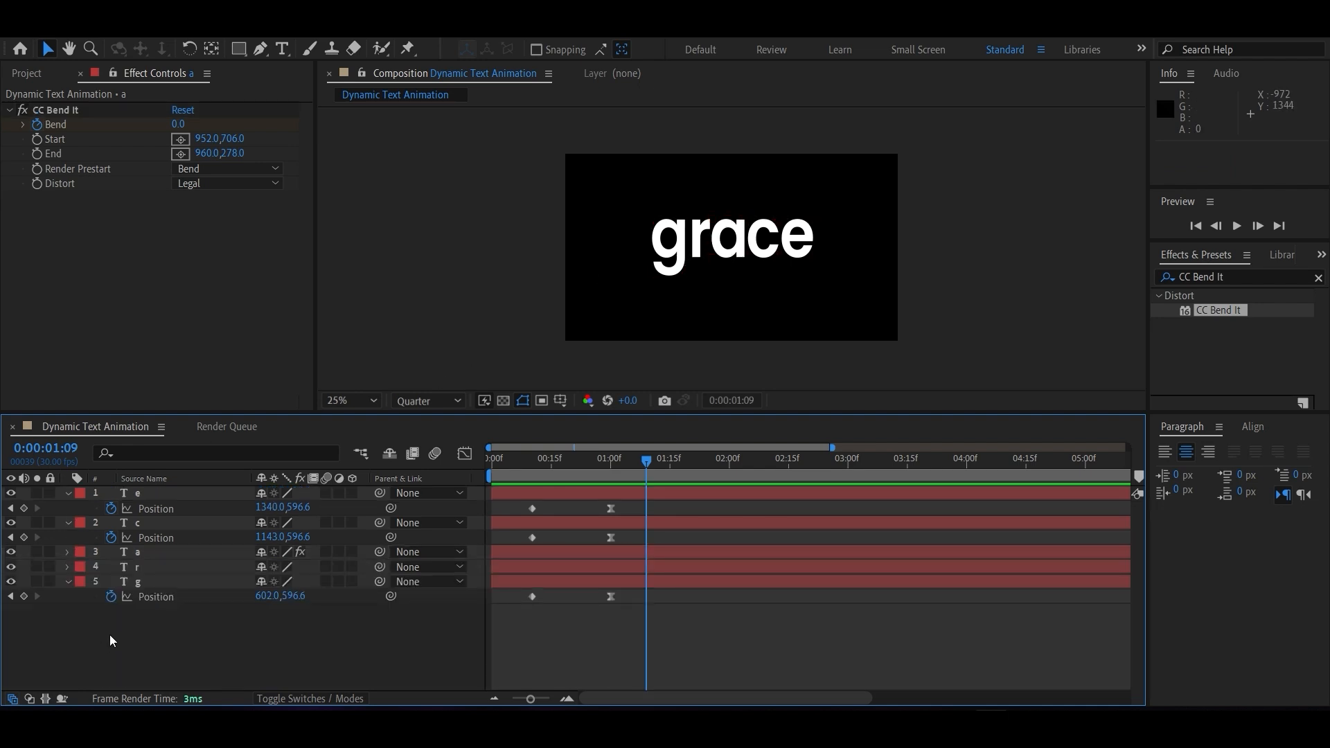
click(136, 565)
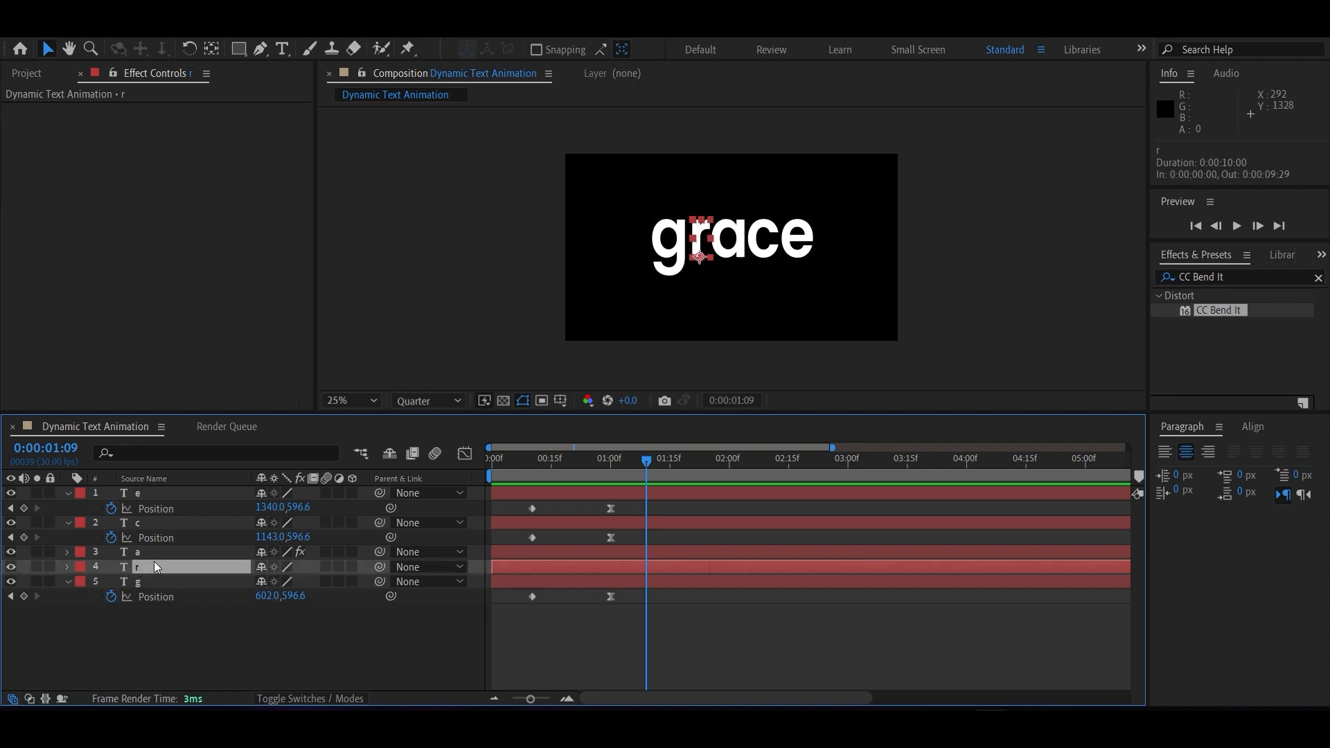
drag(637, 459, 610, 453)
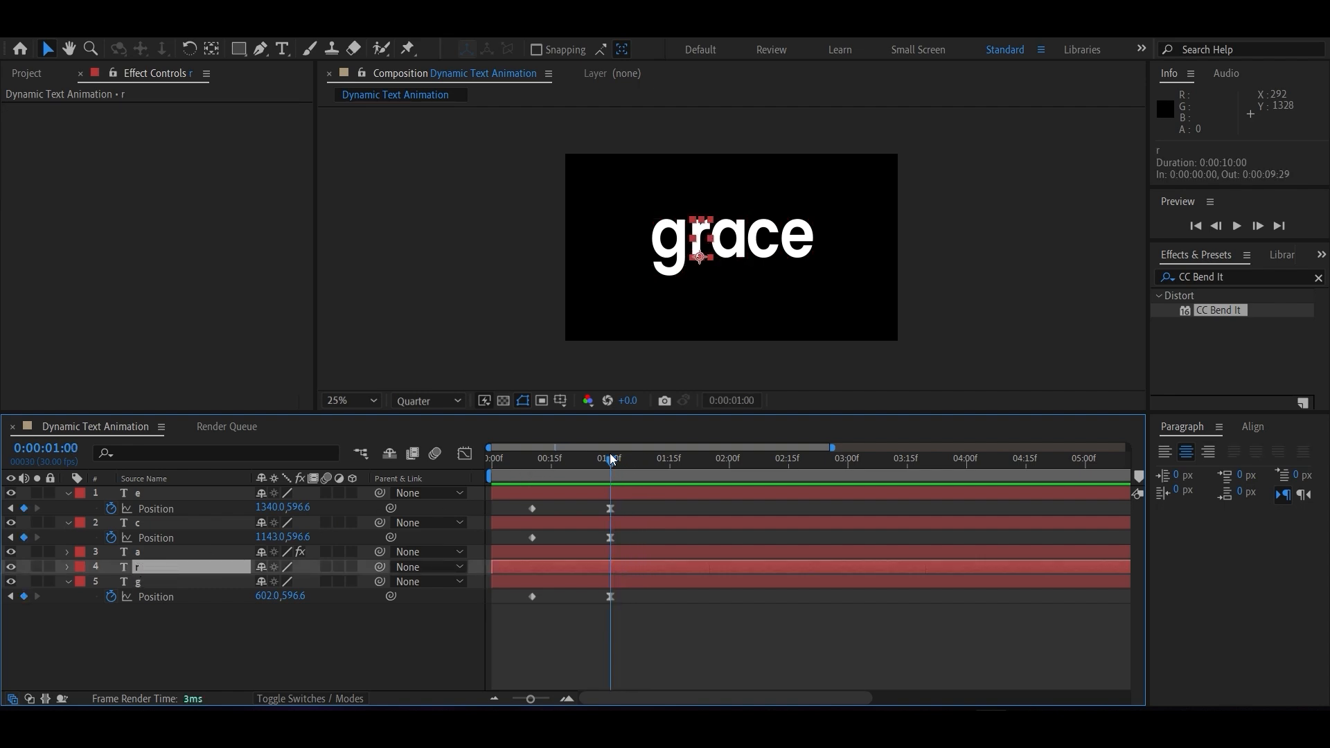
click(67, 567)
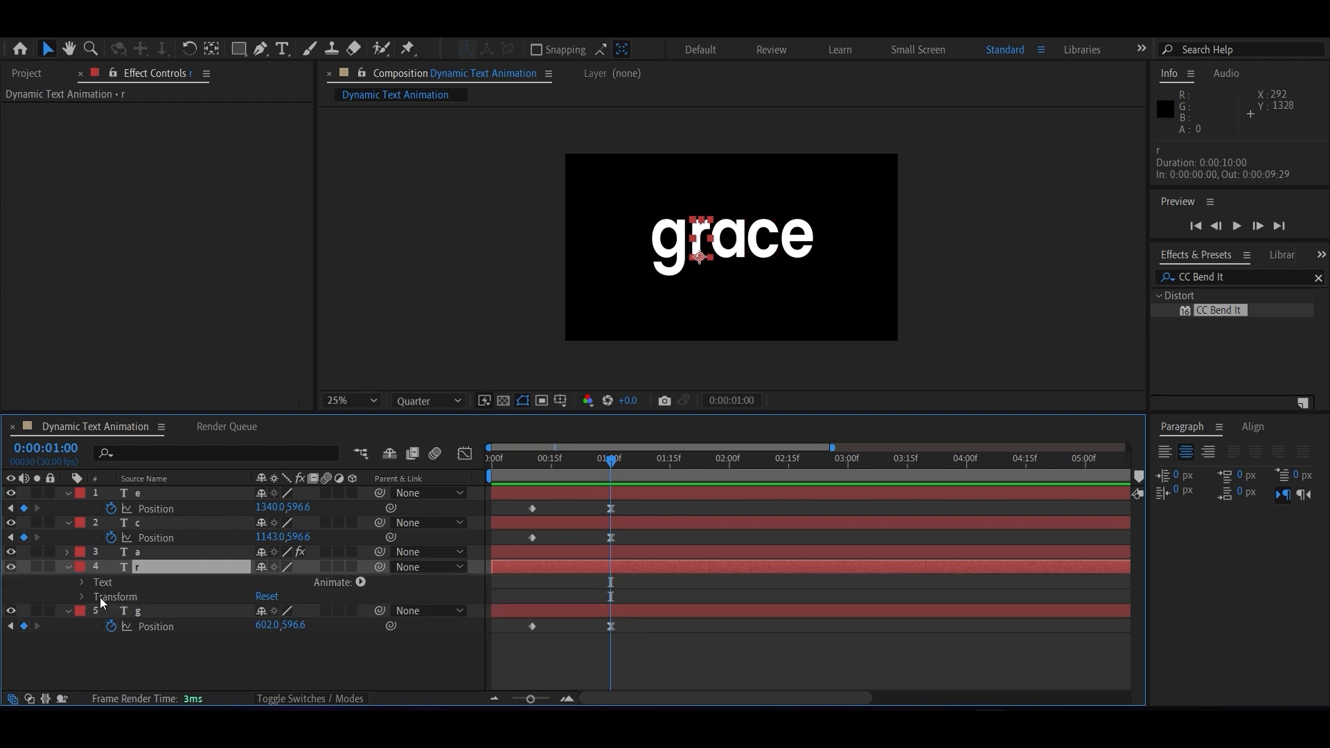
click(83, 596)
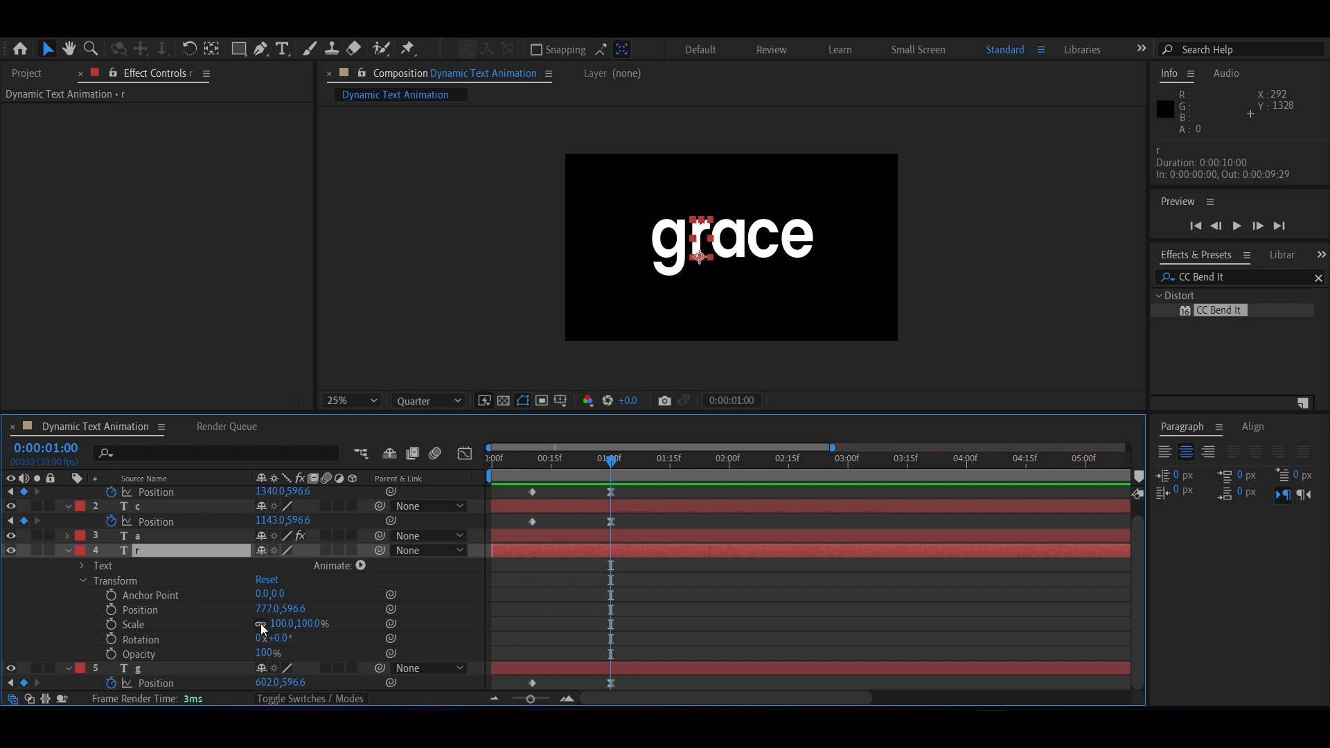
click(111, 624)
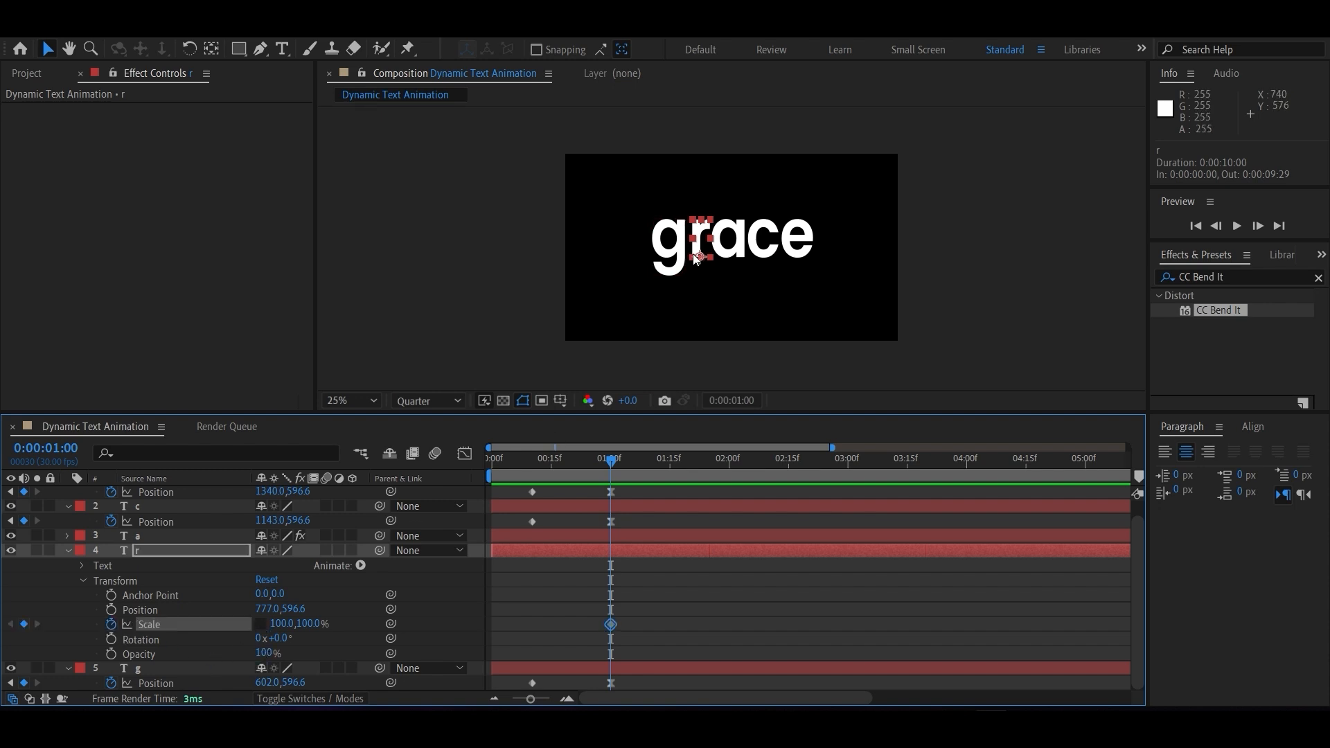
drag(615, 463, 535, 462)
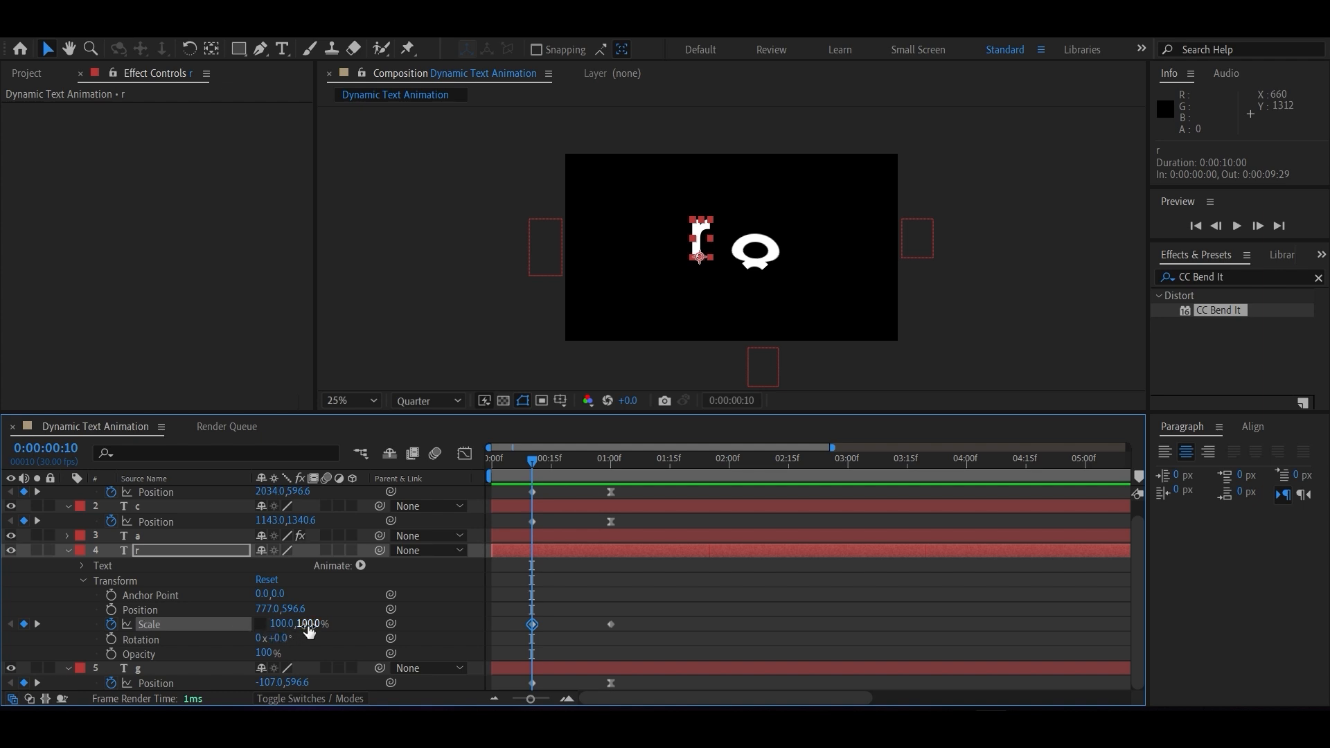
drag(310, 630, 527, 609)
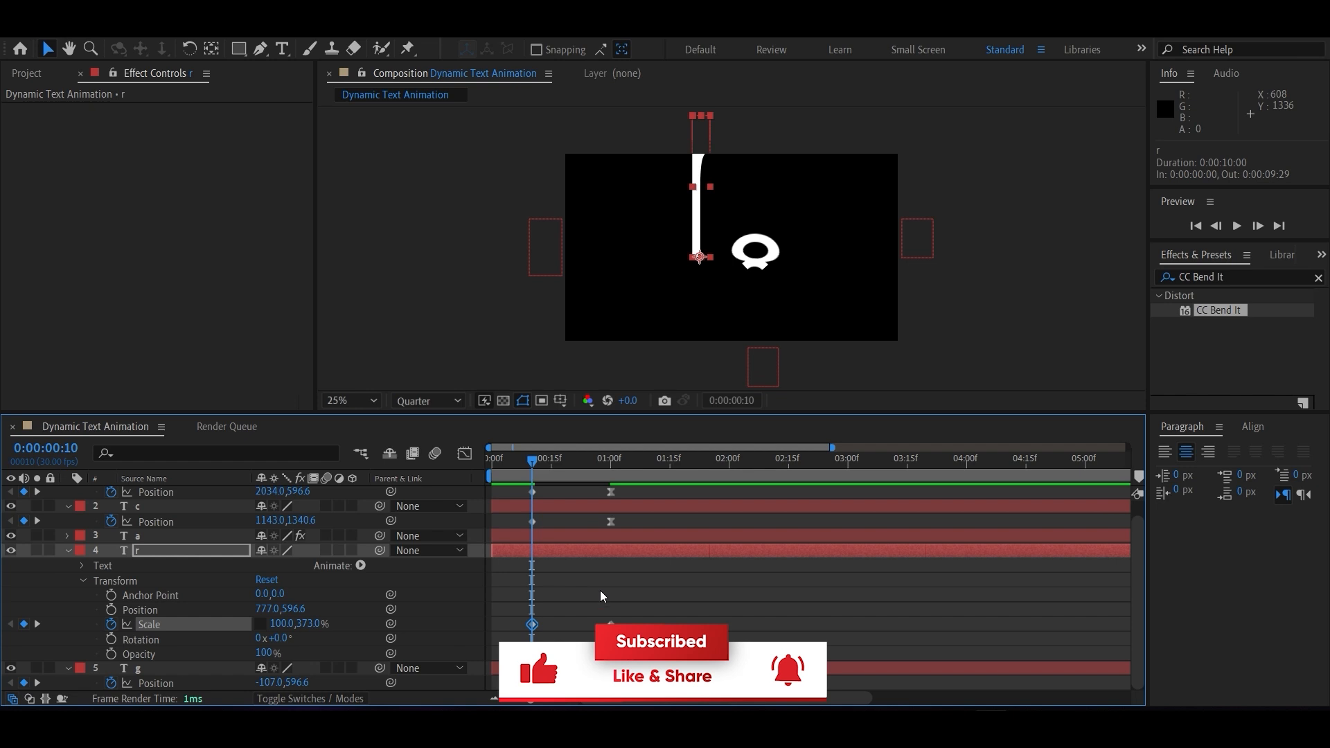
Keyframe the r layer's Position at 0:00:01:00 and at 0:00:00:10 above the frame, with end values 777, 613.6 and start values 777, -23.4.
click(611, 460)
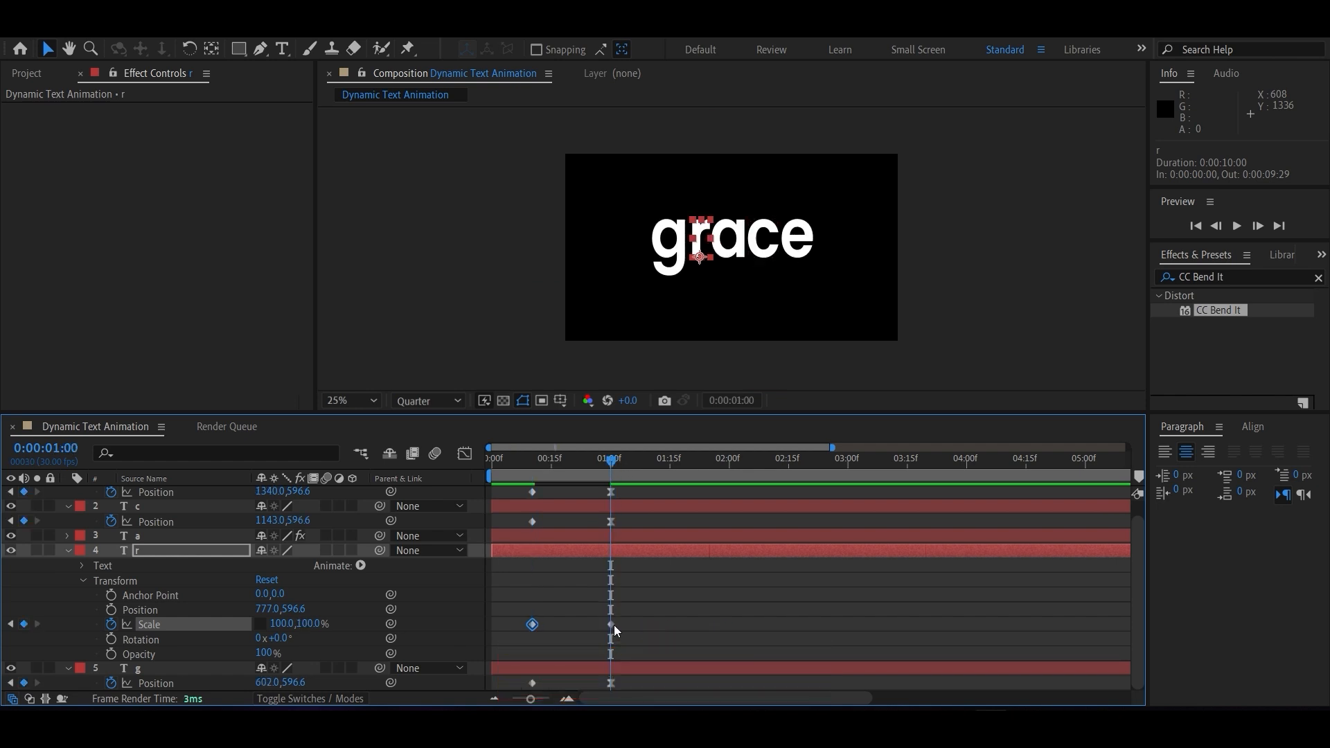
click(111, 609)
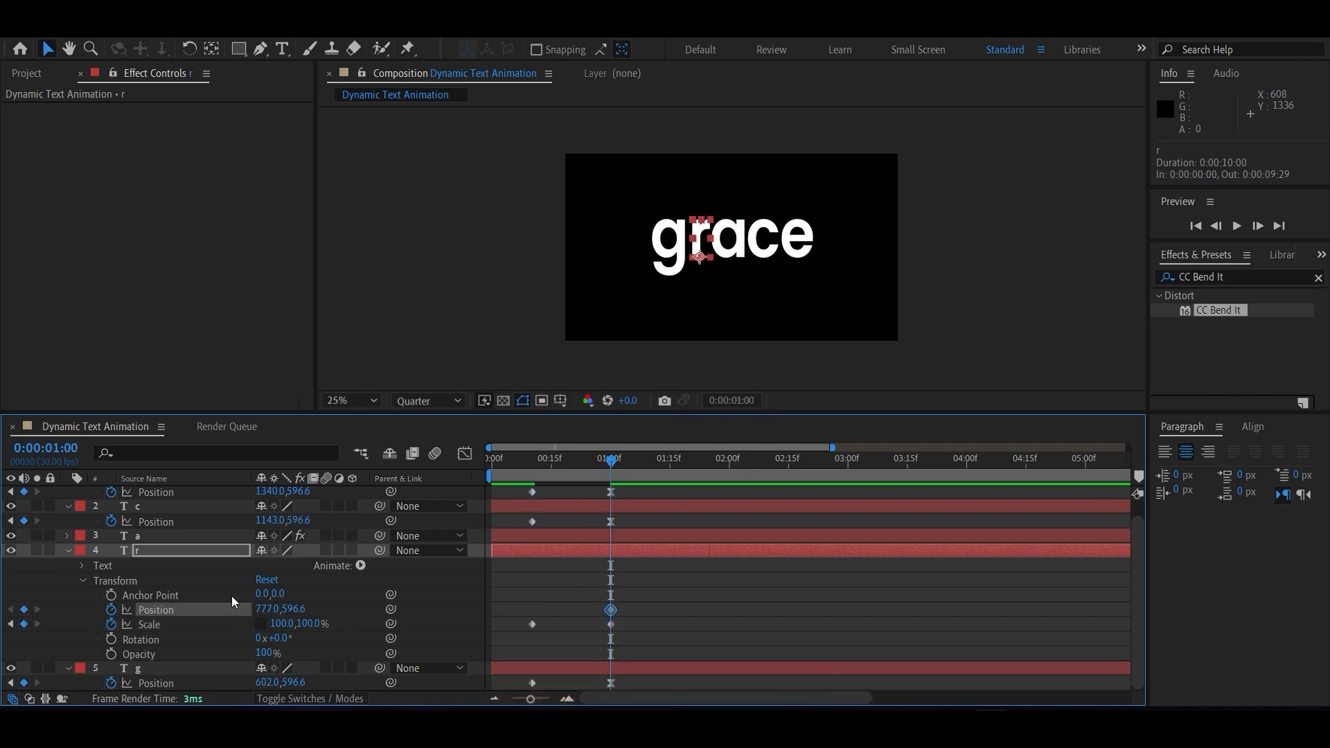
drag(617, 462, 533, 458)
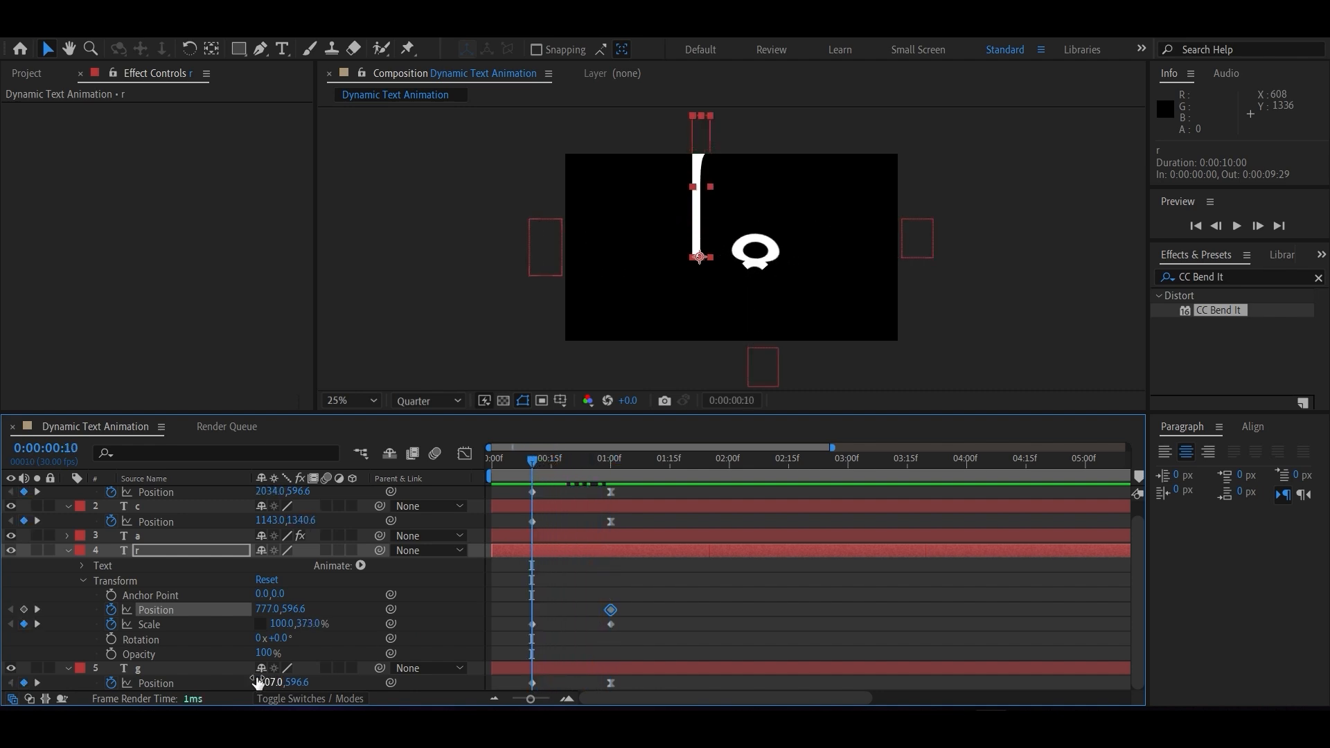
drag(288, 609, 180, 612)
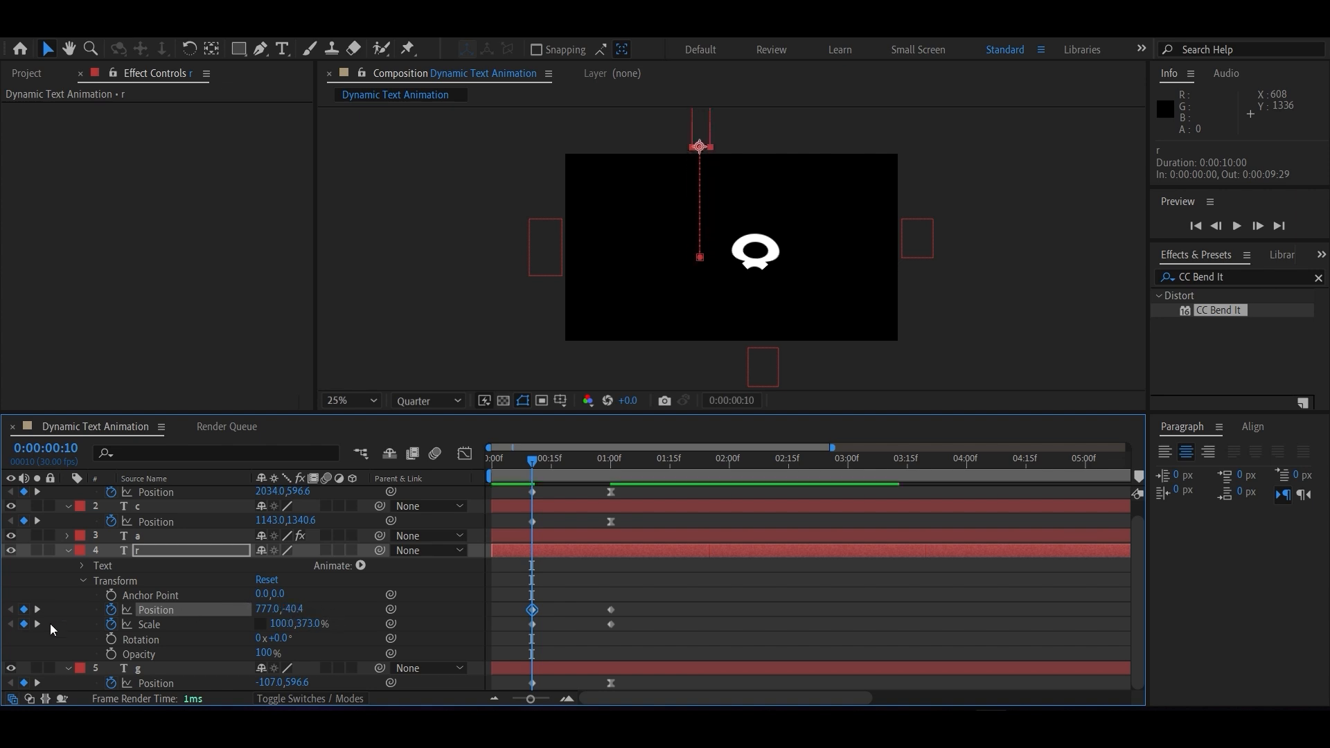
drag(295, 603, 305, 608)
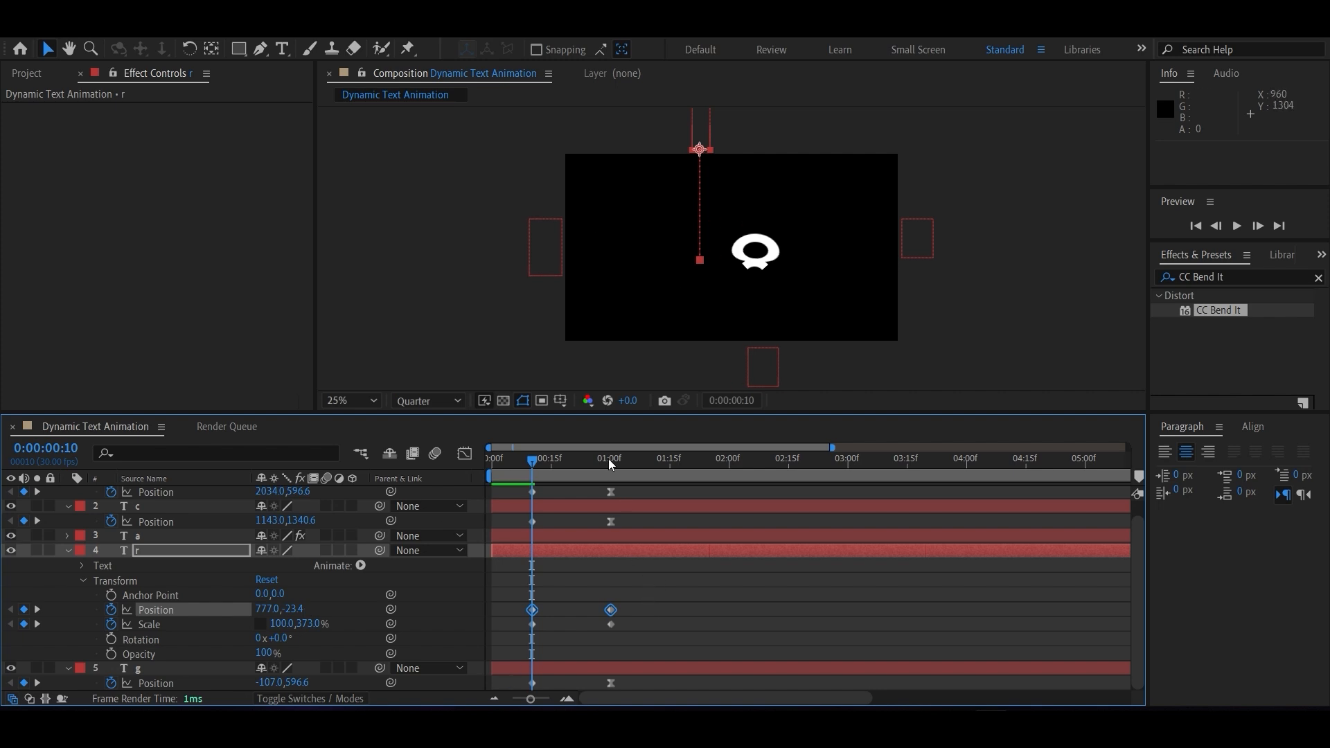
Apply Easy Ease to the r layer's Position and Scale keyframes at 0:00:01:00 and lengthen the Position keyframe's incoming influence to 100%.
click(611, 610)
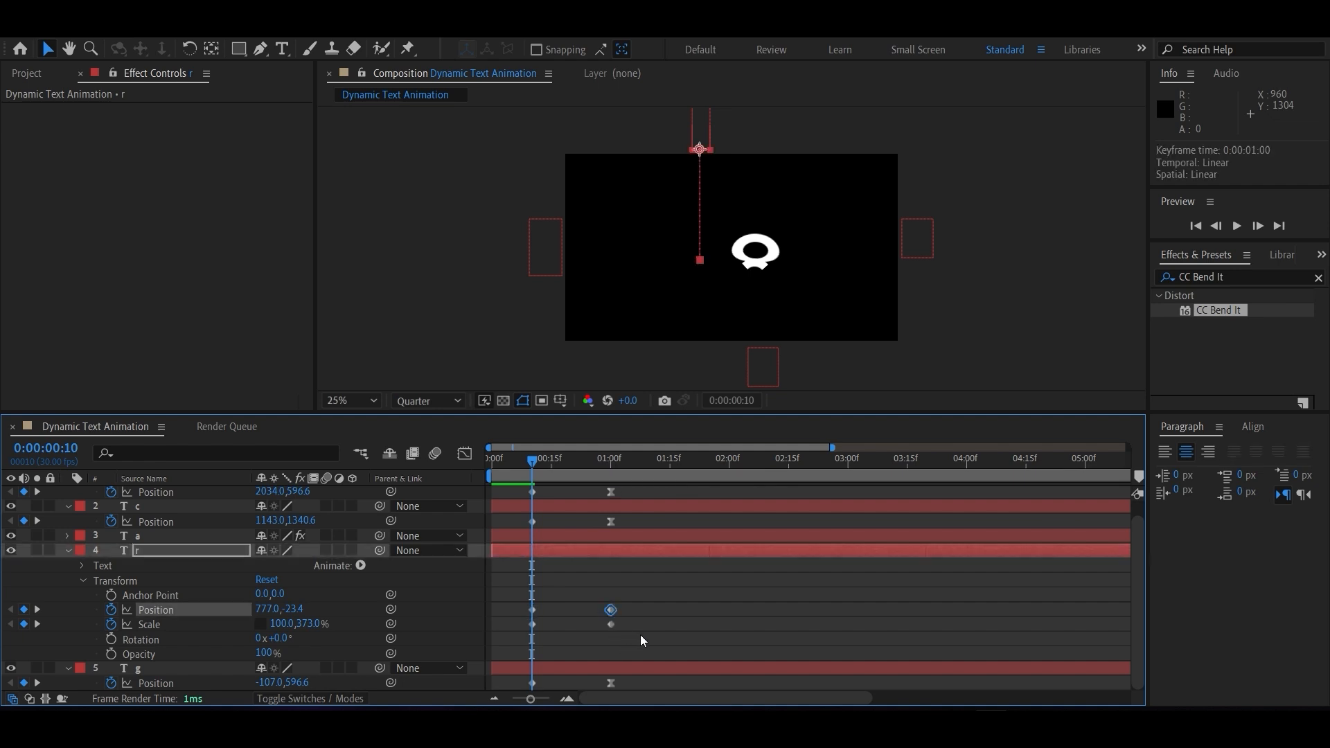
shift+click(611, 624)
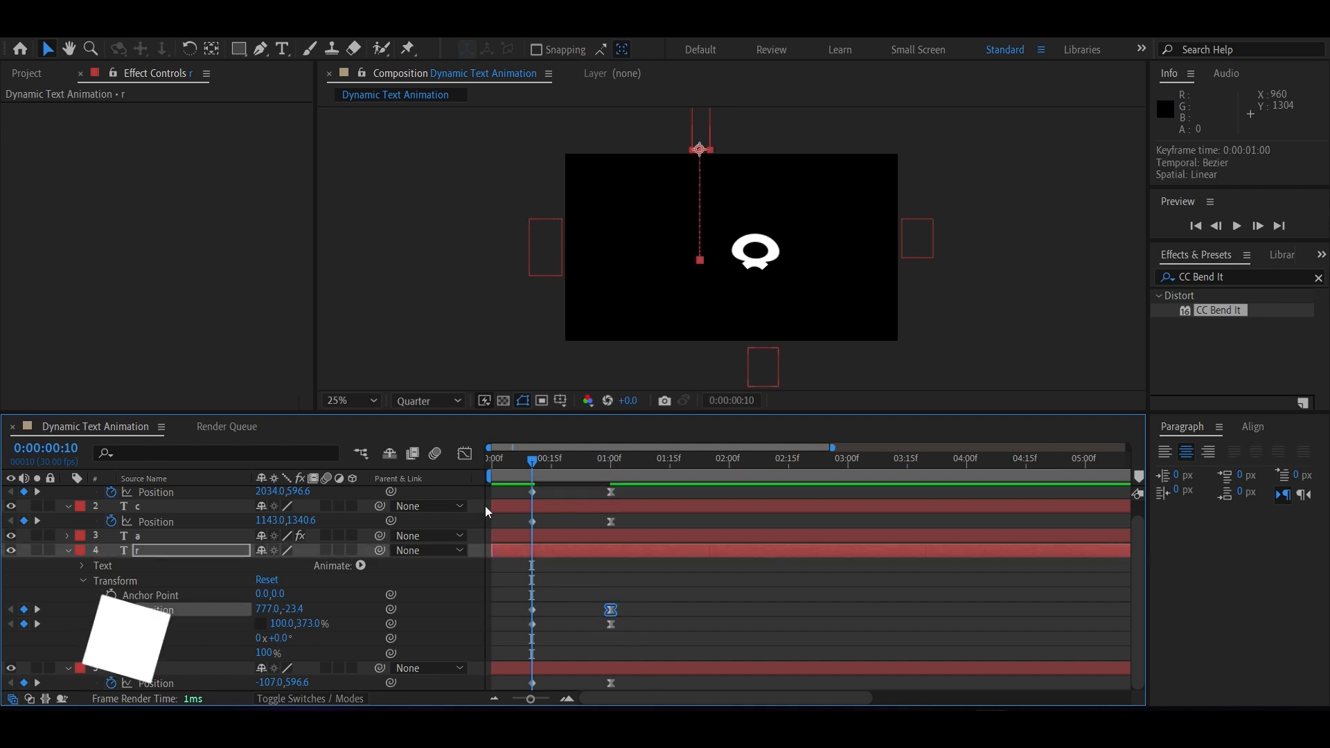
key(shift+F3)
key(F9)
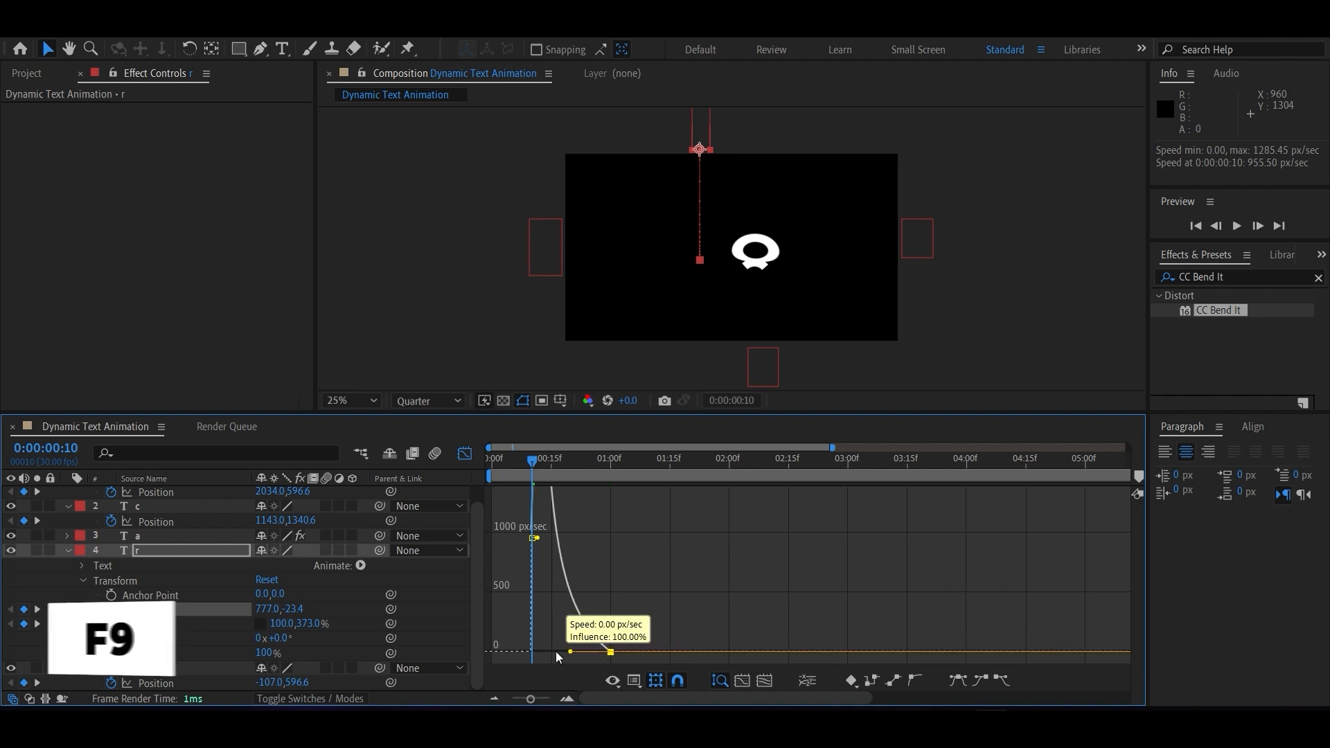
key(shift+F3)
Lengthen the incoming influence of the r layer's 0:00:01:00 Scale keyframe so its speed graph peaks early and slows gradually.
click(610, 624)
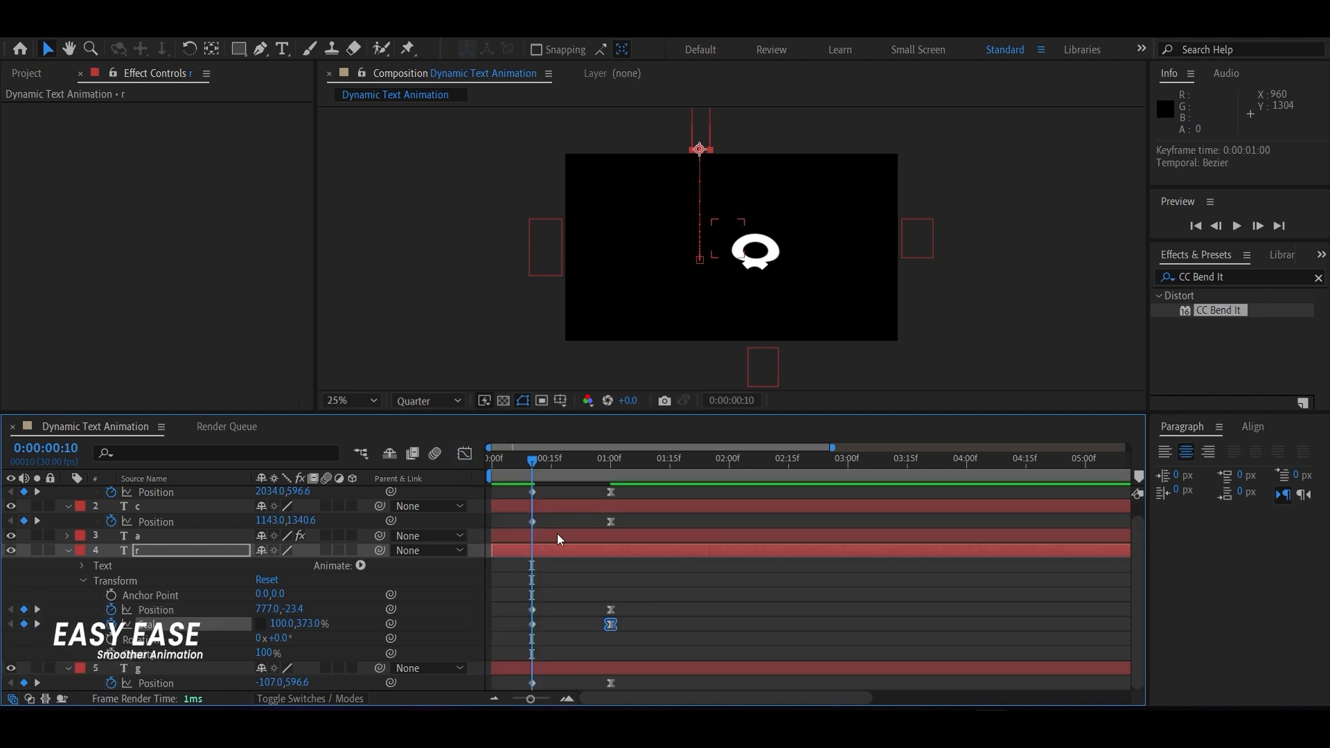
click(465, 454)
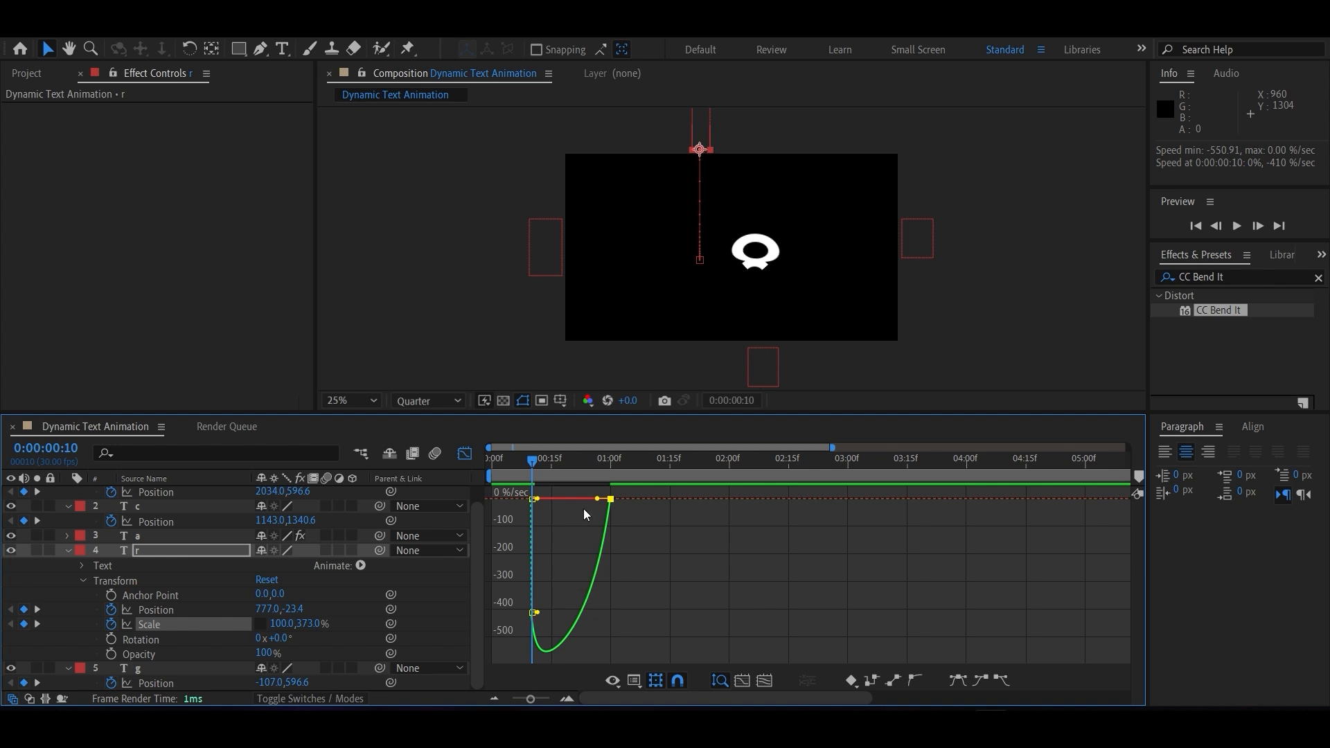
drag(597, 499, 538, 500)
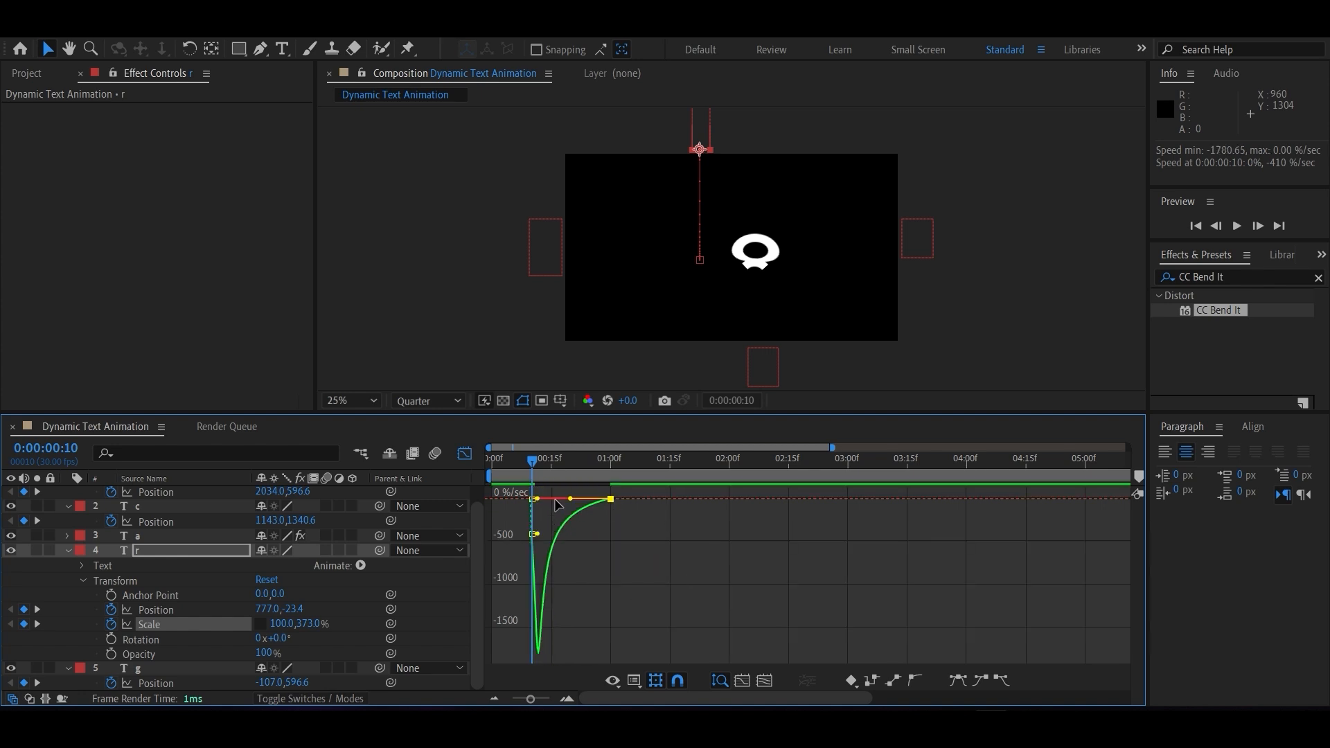
click(465, 455)
Play back the animation to check the r letter dropping in and shrinking to size.
key(space)
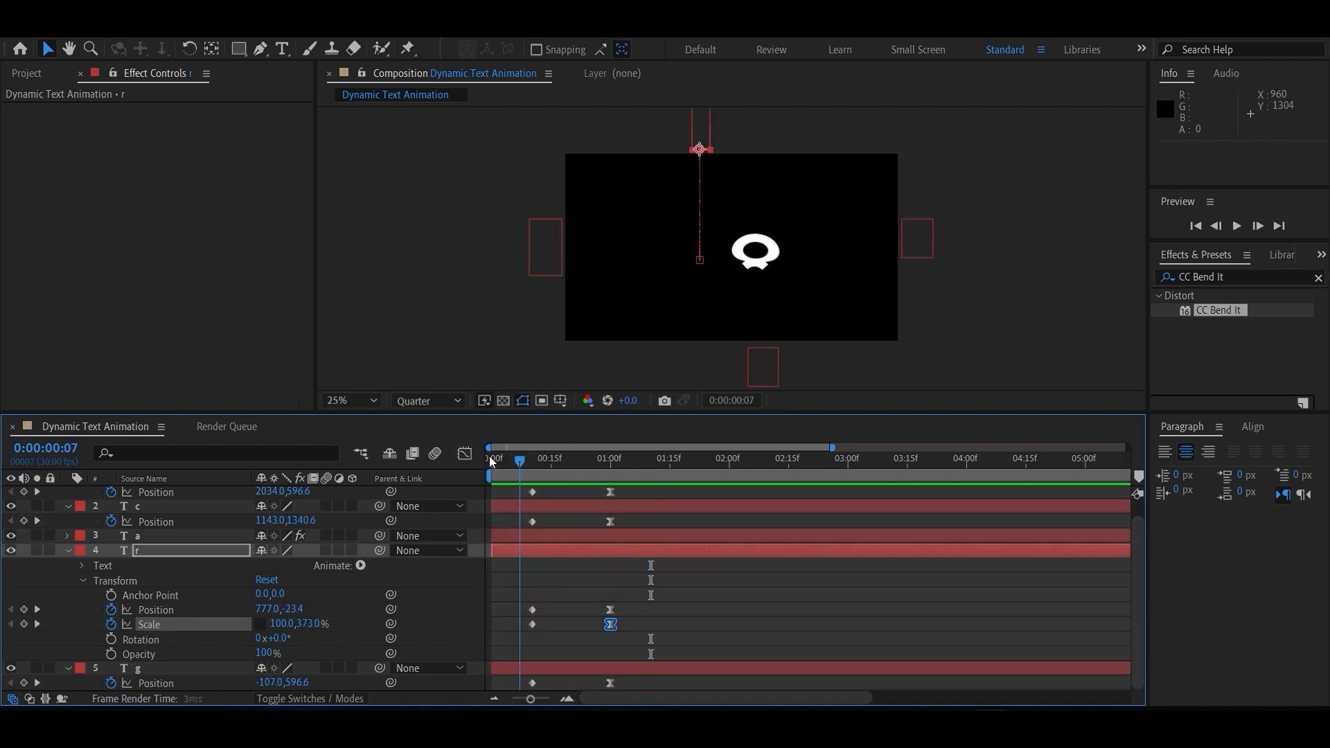
key(space)
drag(646, 459, 637, 494)
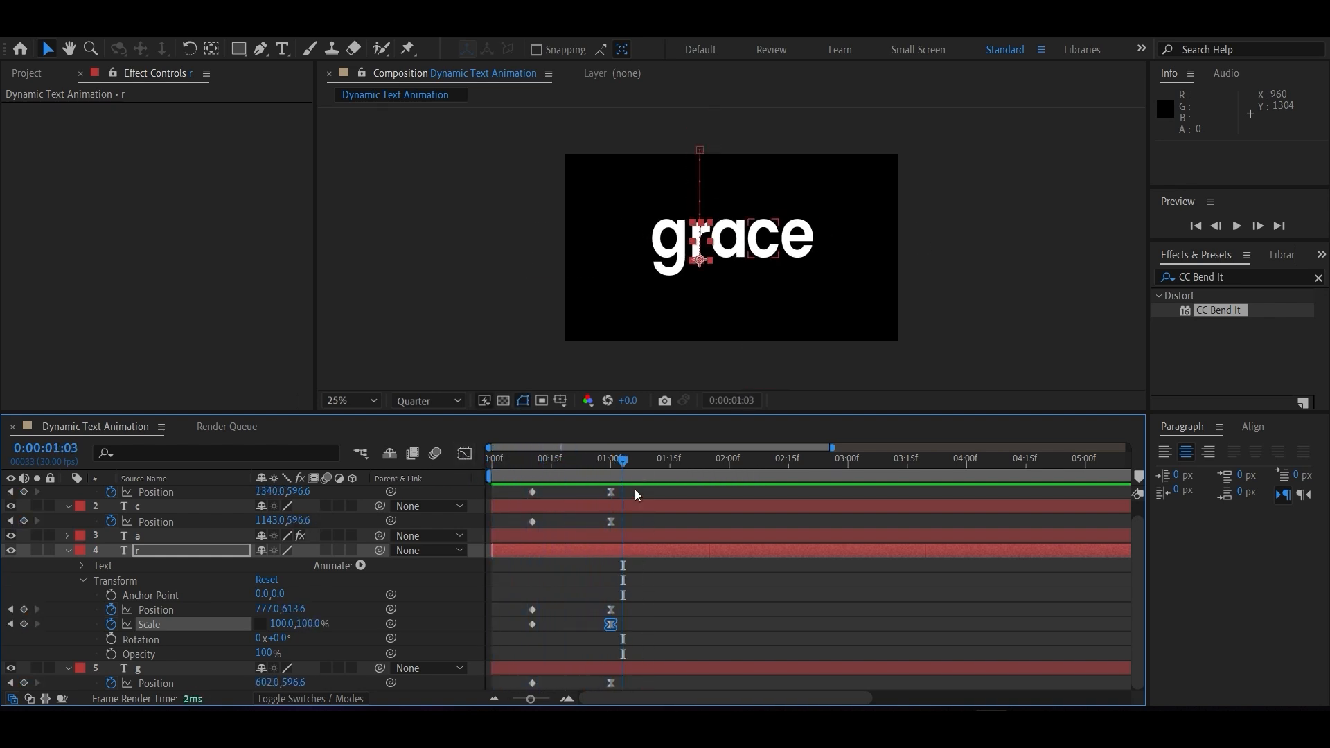
Collapse the properties of the c, r, g and e layers in the timeline.
click(69, 506)
click(67, 551)
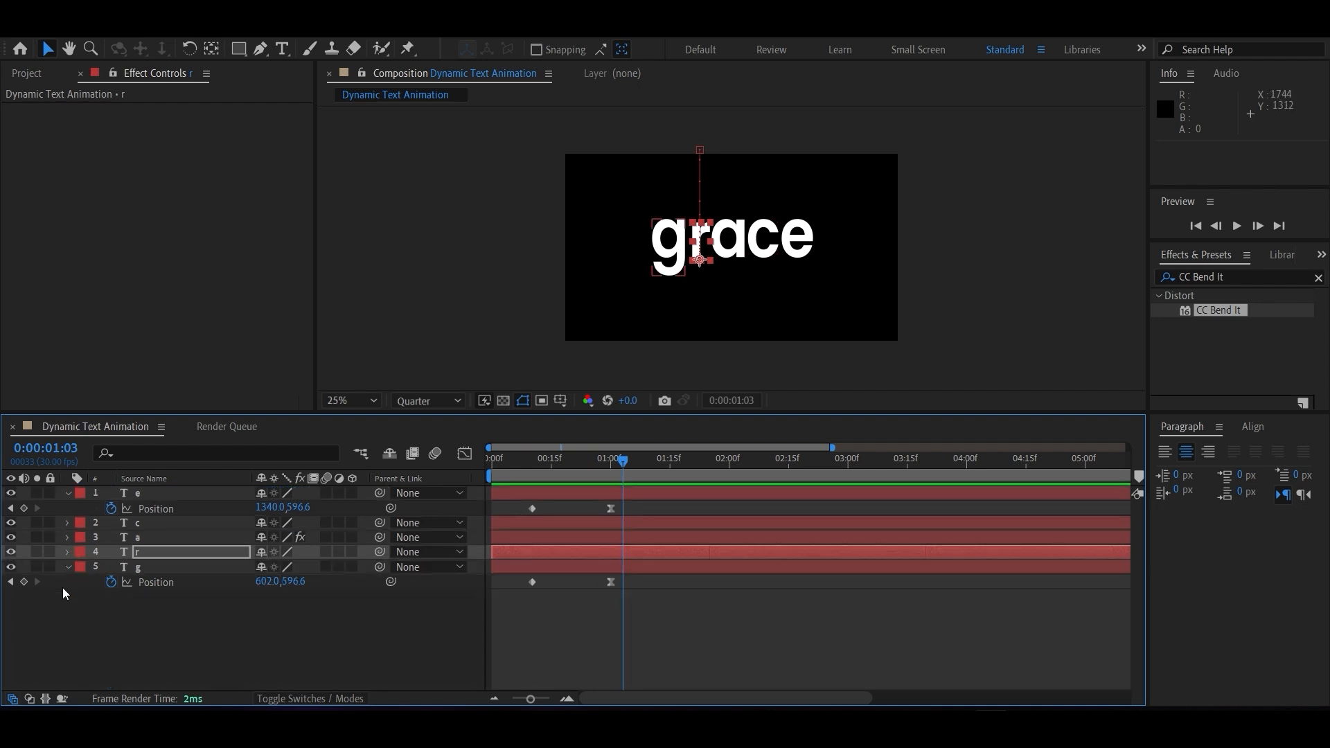
click(67, 566)
click(67, 492)
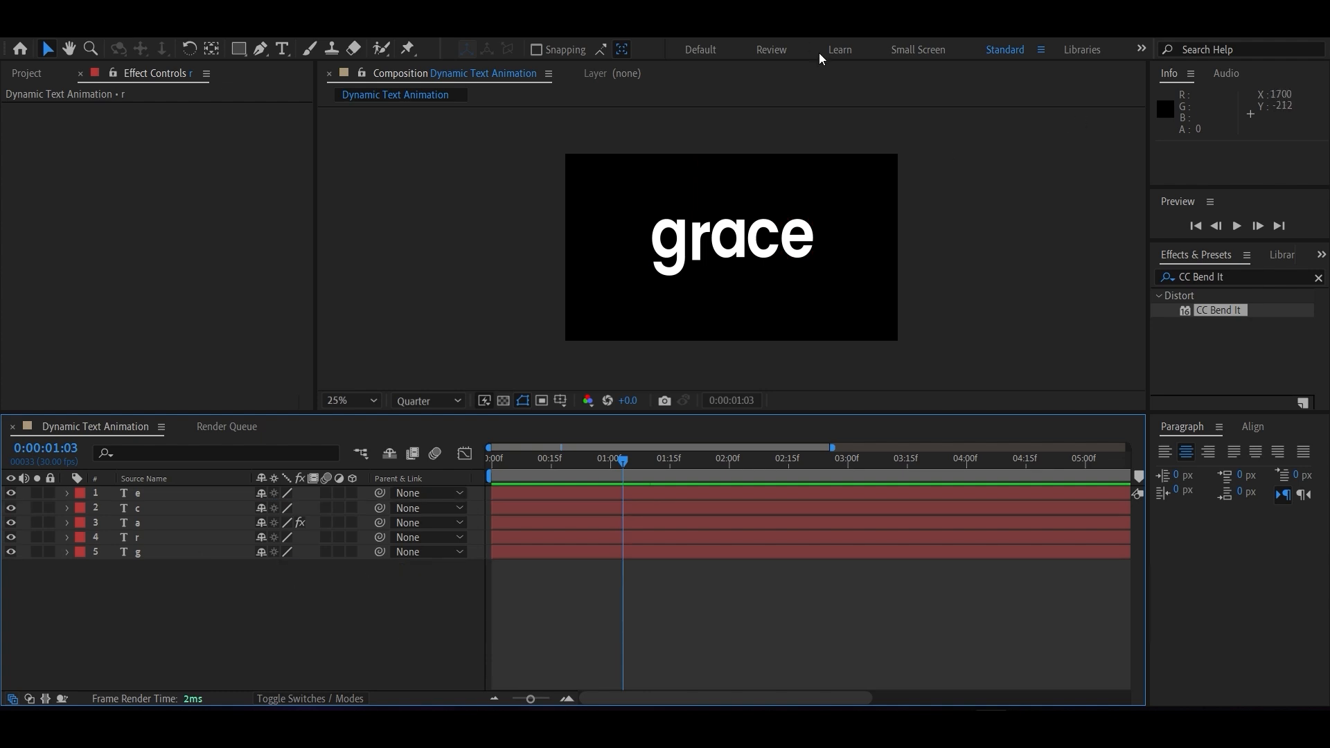
Slide the letter layers slightly later in time by different amounts so their entrances are staggered.
drag(625, 462, 517, 415)
drag(506, 554, 540, 536)
drag(521, 509, 551, 509)
drag(520, 494, 537, 494)
mouse_move(521, 524)
mouse_down()
mouse_move(543, 540)
mouse_move(536, 507)
mouse_up()
Fine-tune the staggered letter layers so e starts about frame 2 and a and r about frame 6, checking the playback.
key(space)
drag(495, 460, 620, 461)
click(528, 523)
drag(531, 519, 538, 521)
drag(620, 460, 503, 460)
drag(521, 494, 525, 537)
click(491, 460)
key(space)
drag(491, 461, 543, 475)
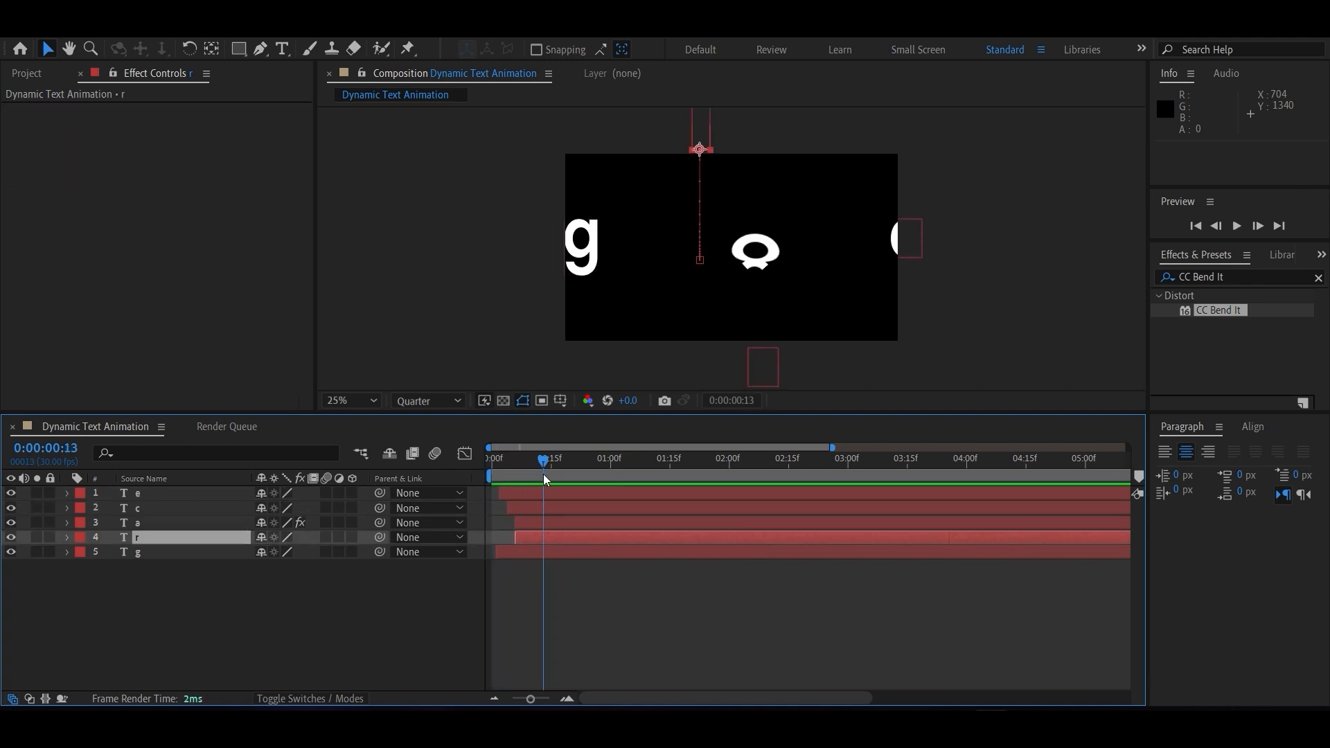
Delay the a layer to start at about 0:00:00:14 so it enters last, previewing the timing between adjustments.
drag(521, 523, 545, 525)
key(space)
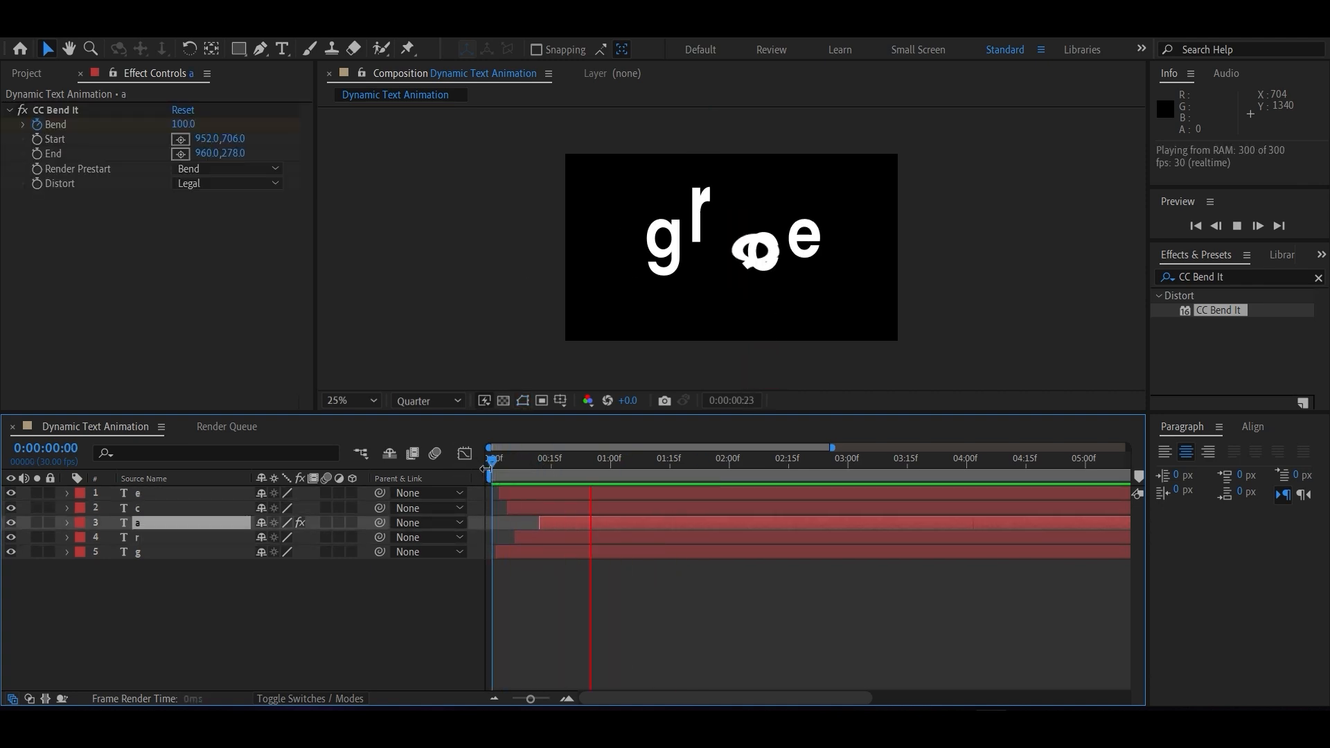
mouse_move(491, 461)
mouse_down()
mouse_move(636, 474)
mouse_move(487, 473)
mouse_up()
key(space)
drag(547, 522, 562, 524)
key(space)
Play the staggered word animation from the beginning to check the timing of all letters.
key(space)
drag(492, 461, 598, 463)
drag(577, 523, 568, 523)
drag(598, 461, 489, 461)
key(space)
key(space)
key(space)
key(space)
key(space)
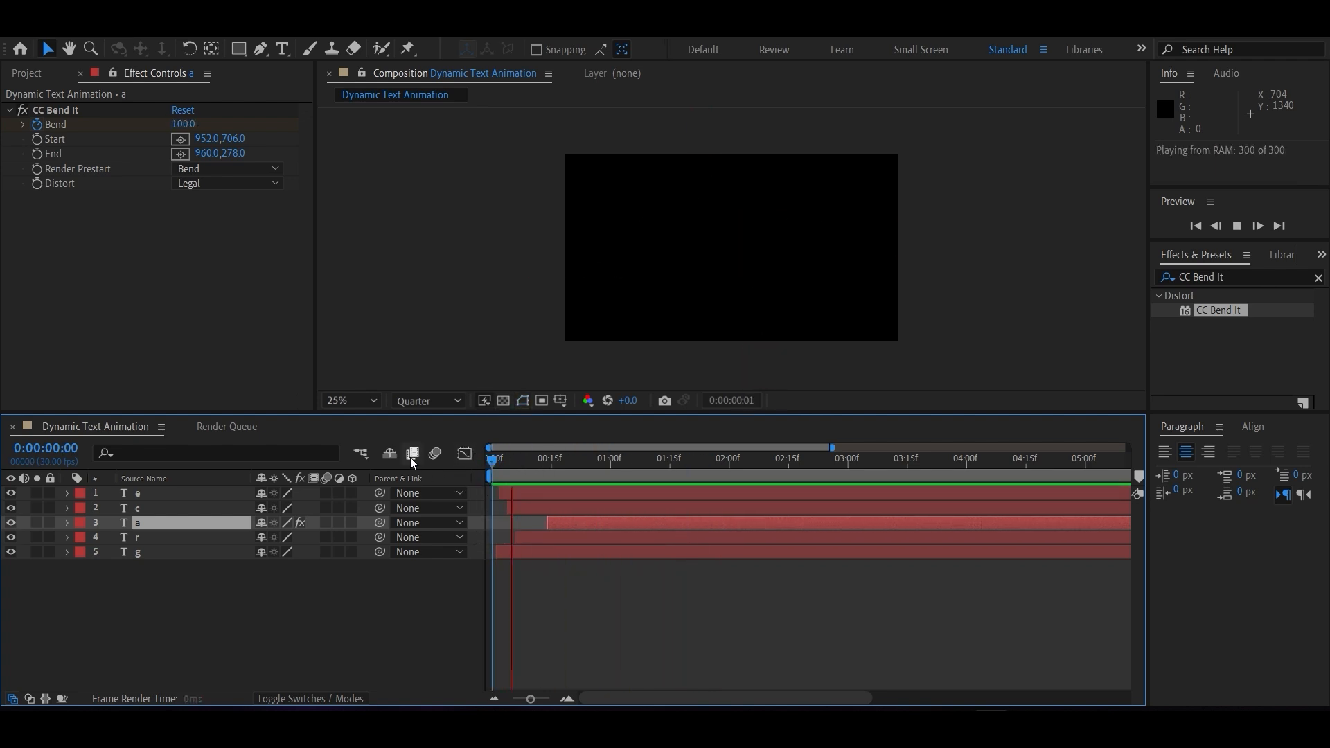
key(space)
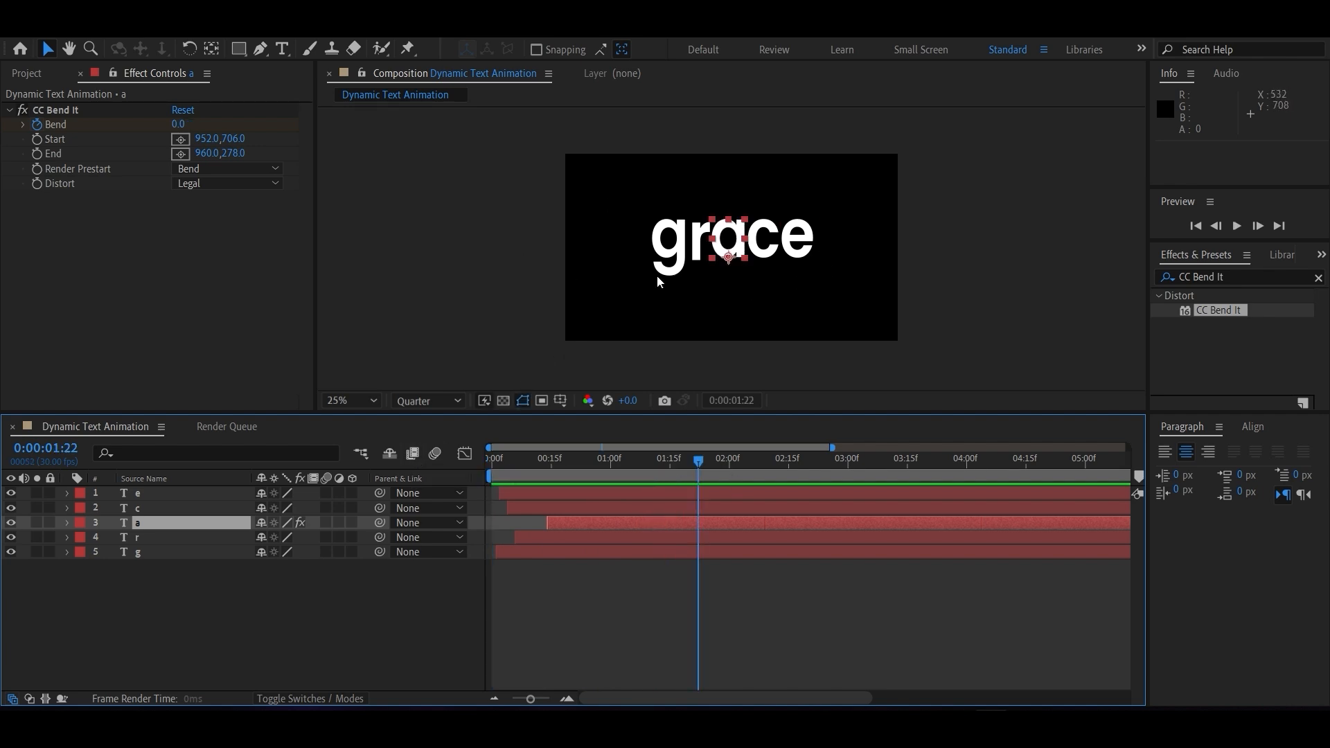
At 0:00:02:02, draw a short horizontal line below the word's right end with the Pen tool, using a 42 px white stroke.
click(367, 626)
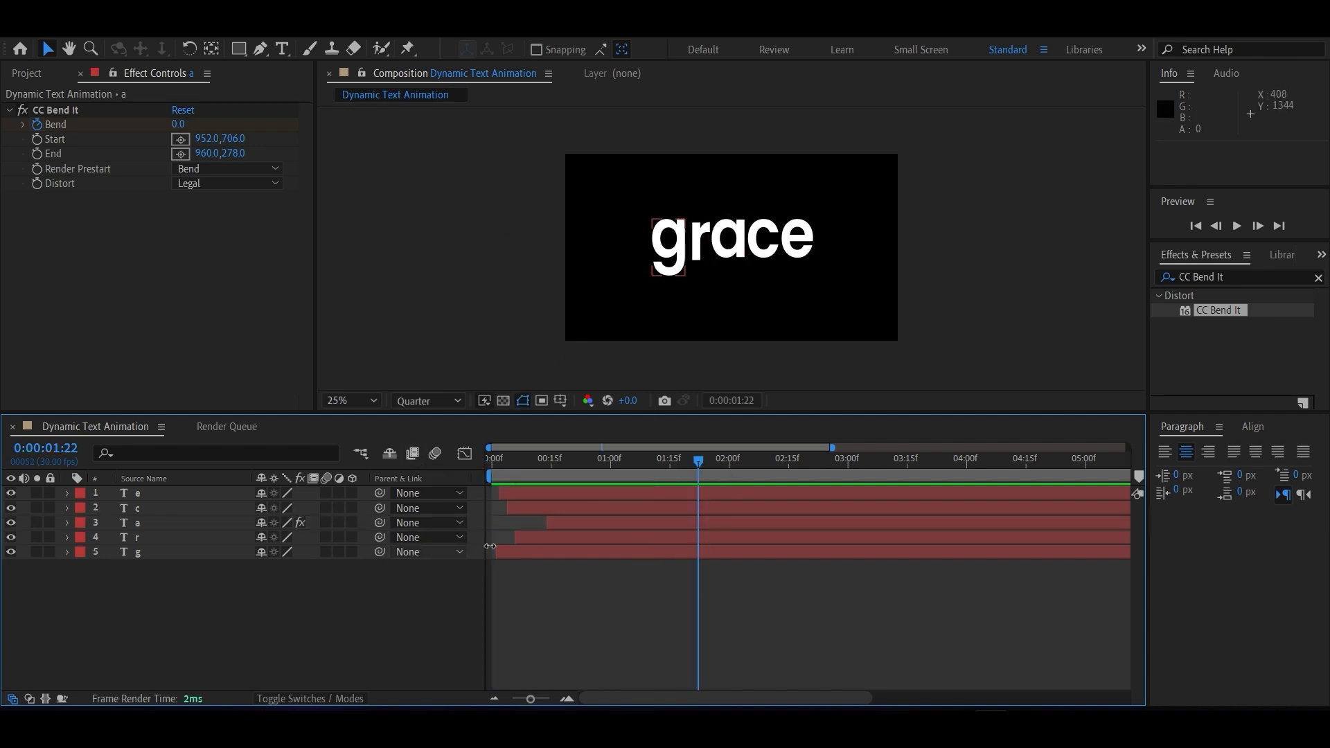
drag(669, 463, 736, 464)
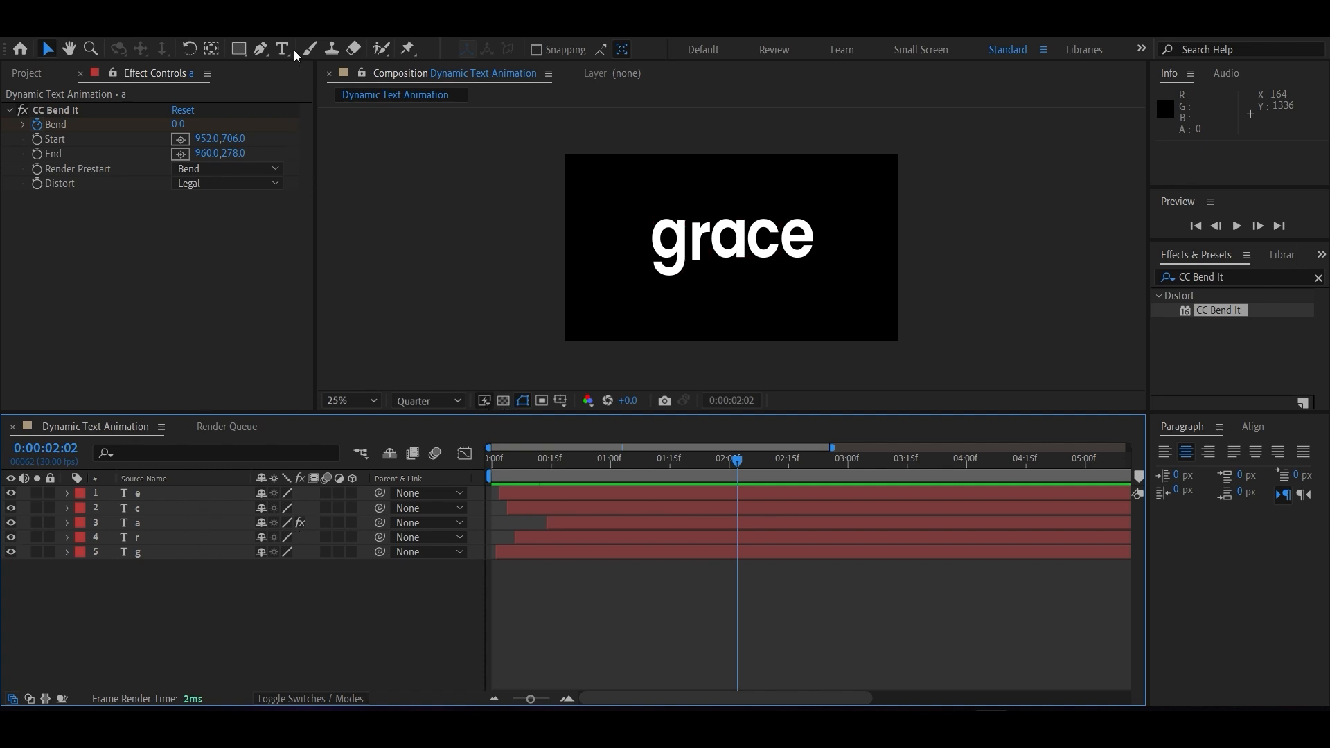
click(263, 50)
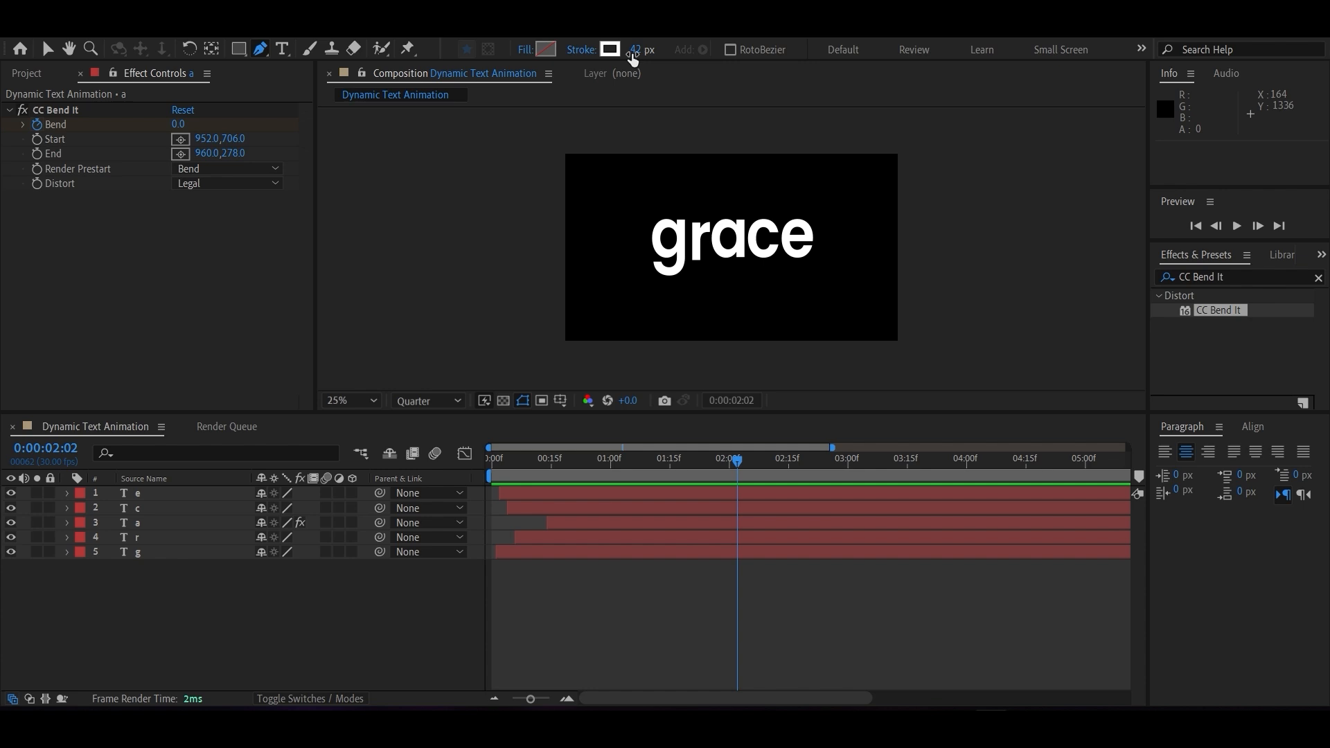
click(797, 313)
click(867, 314)
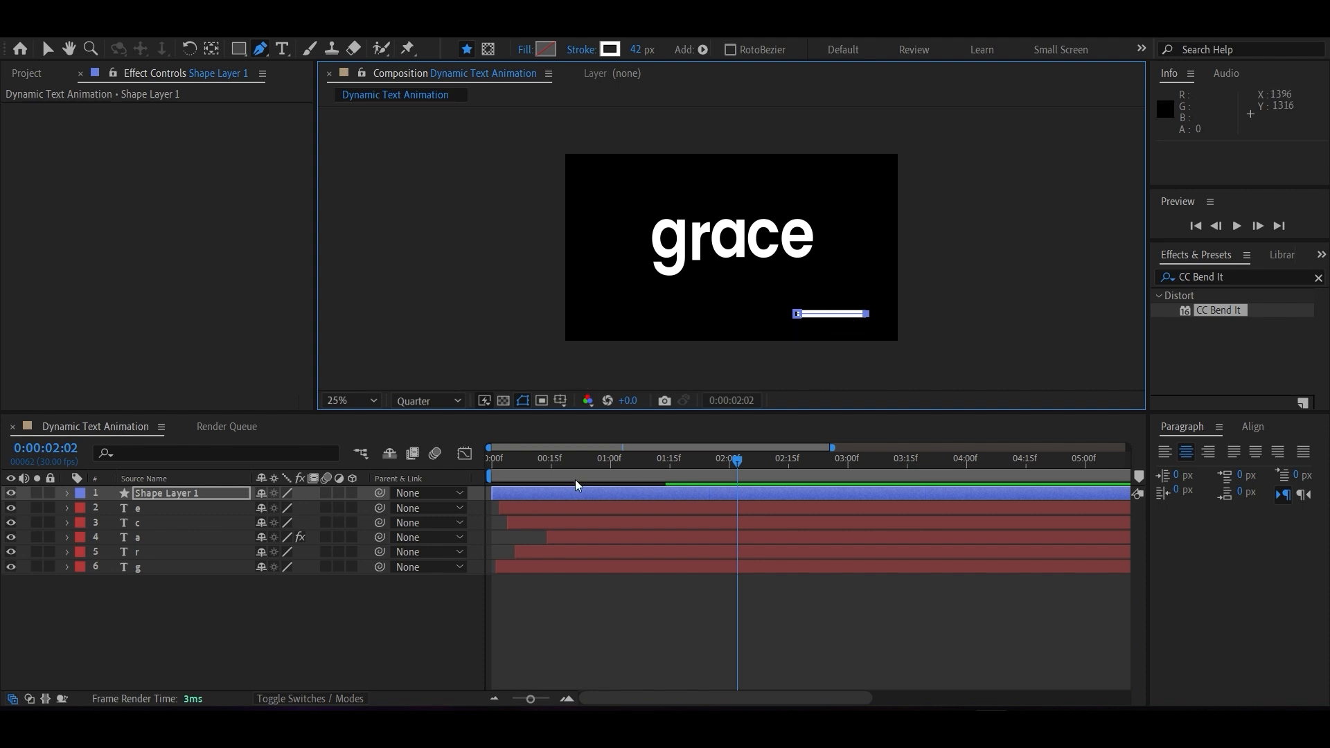
Add a Trim Paths operator to the line's shape layer.
click(252, 627)
click(165, 495)
click(68, 492)
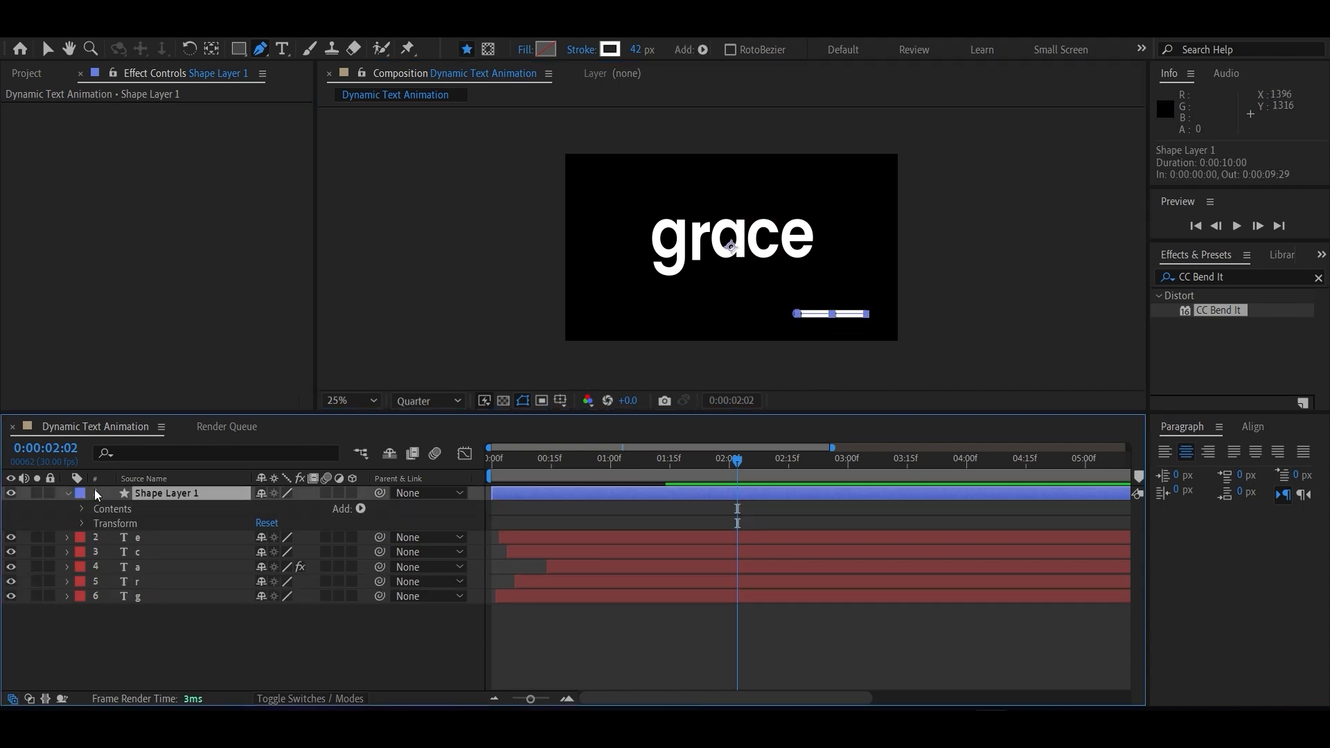
click(359, 509)
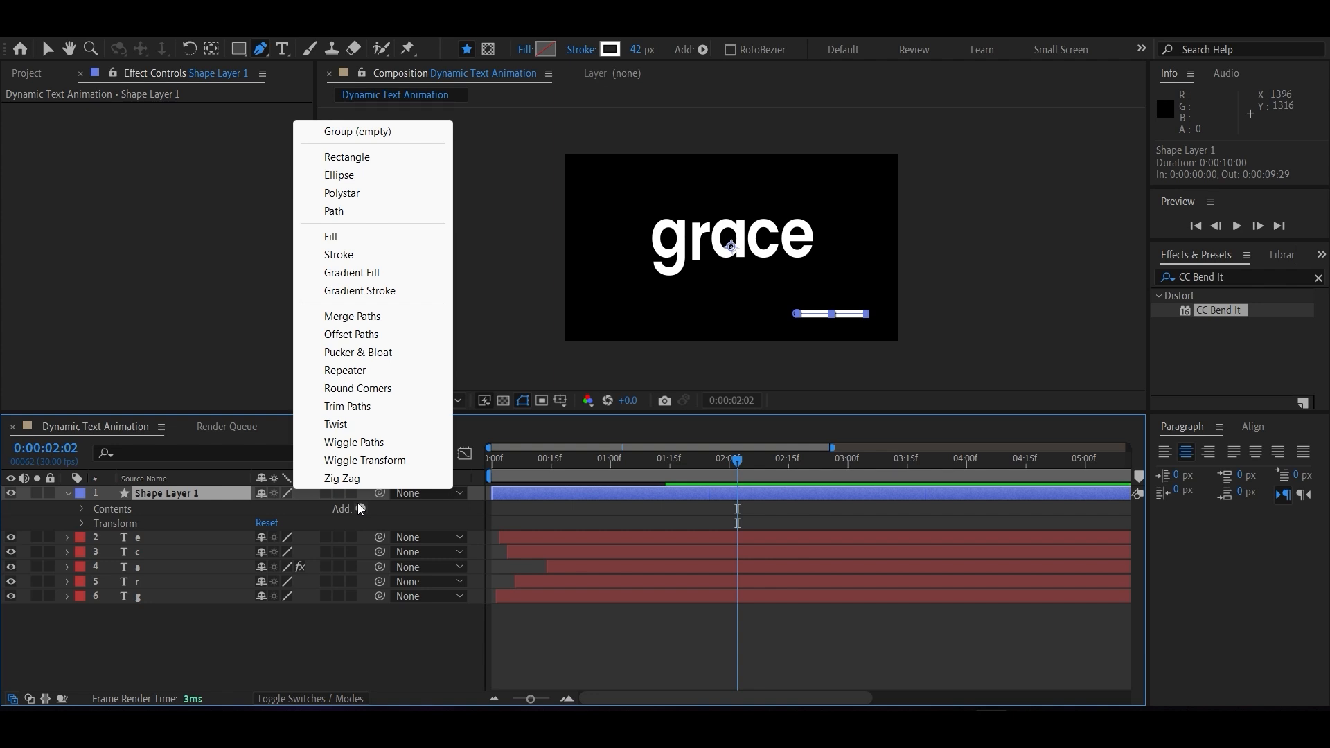
click(336, 407)
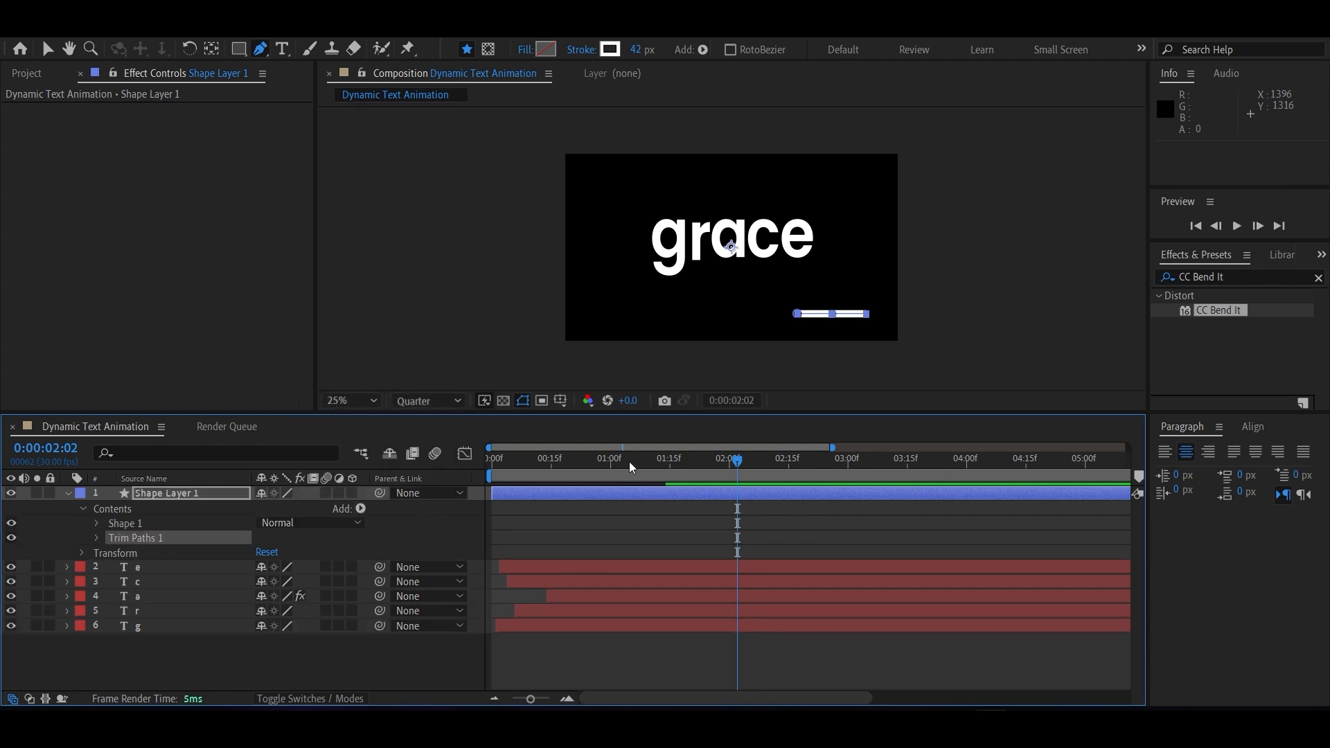
At 0:00:01:00, set keyframes for the line's Trim Paths Start at 0% and End at 100%.
drag(629, 461, 611, 462)
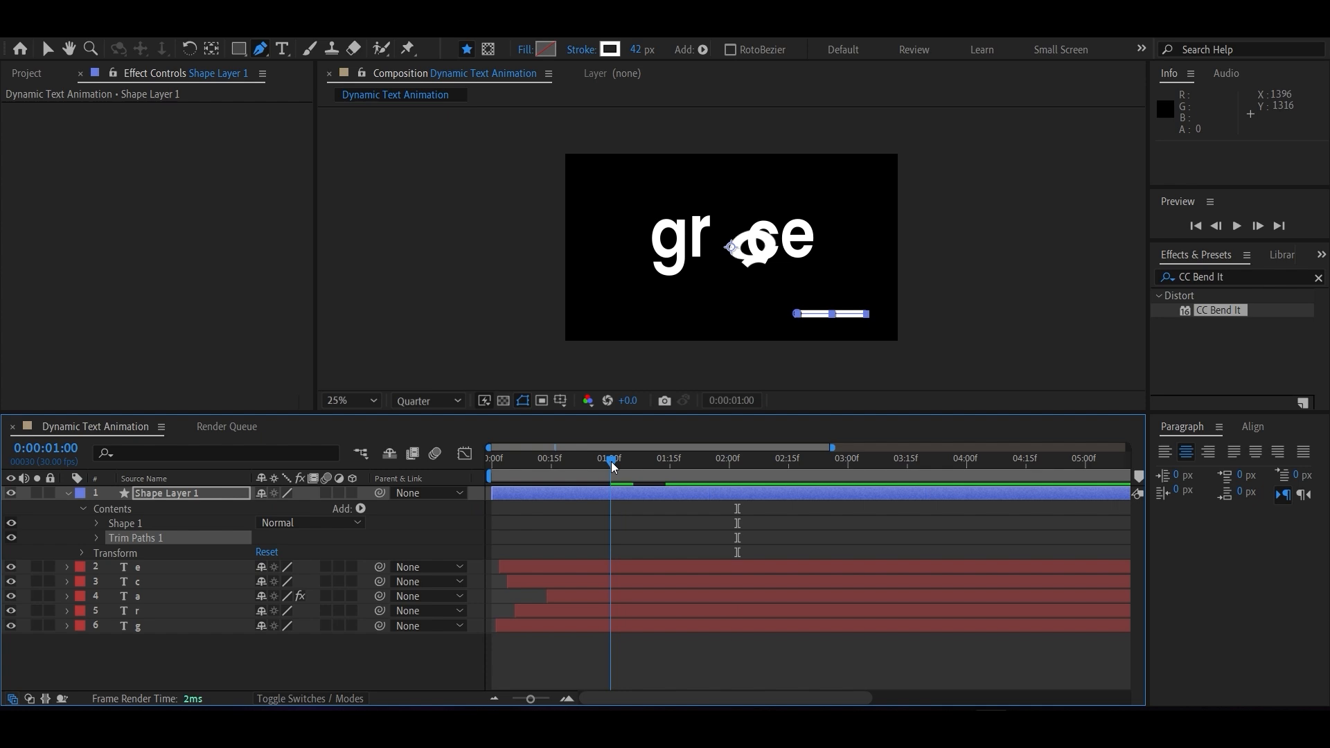
click(98, 538)
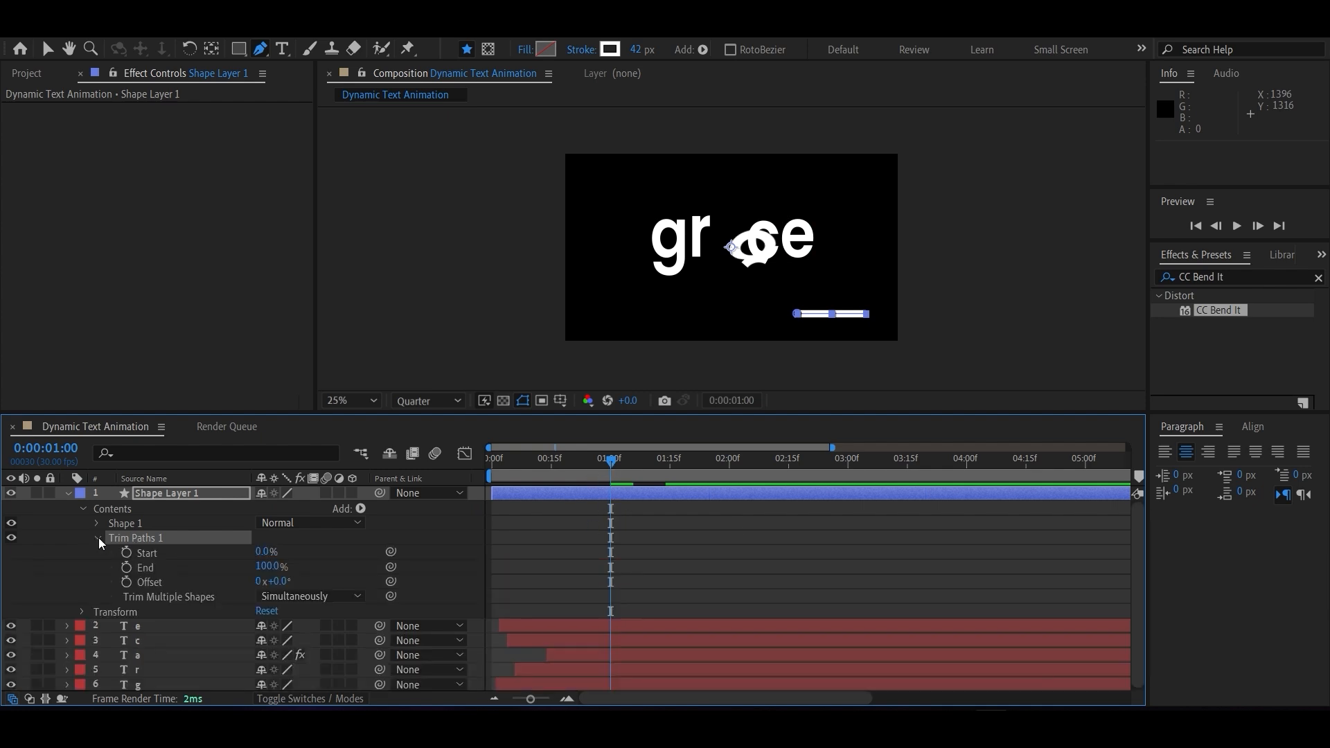
click(126, 568)
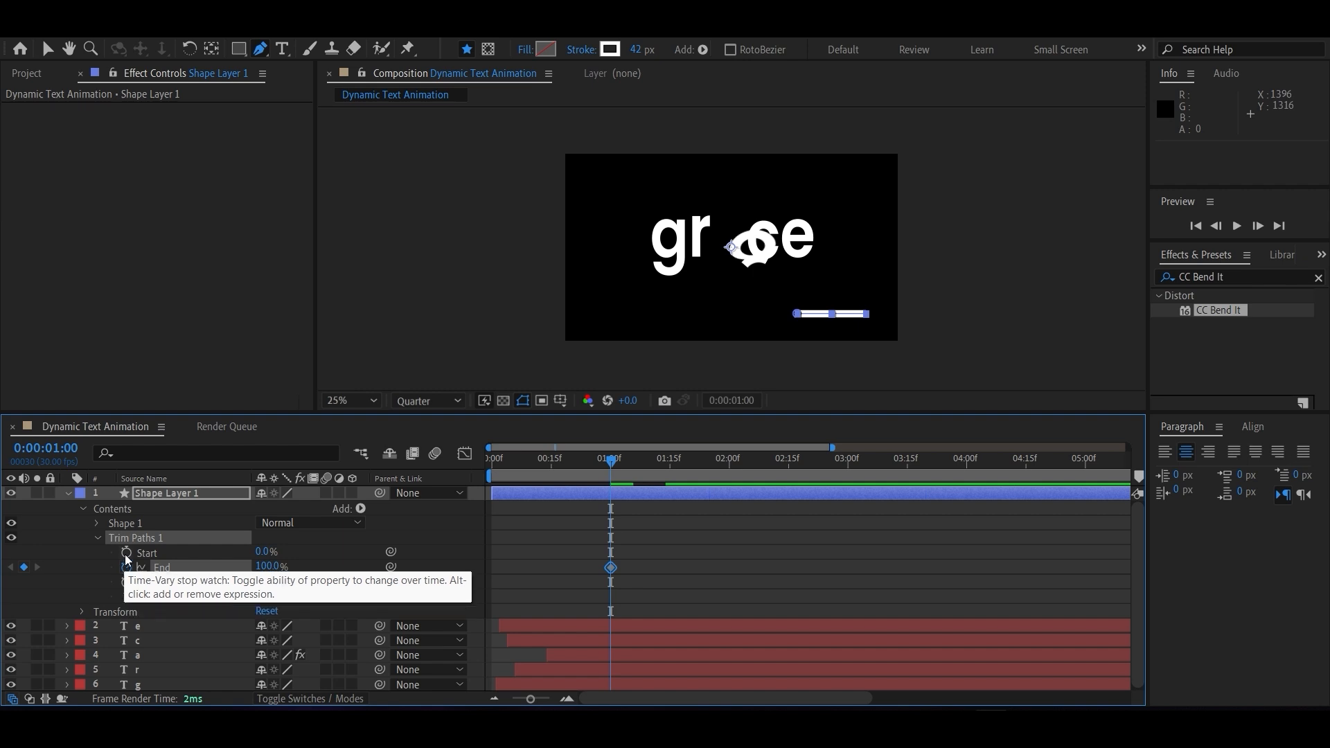
click(126, 552)
At 0:00:00:10, keyframe both the Start and End of the line's Trim Paths at 60%.
drag(609, 463, 528, 457)
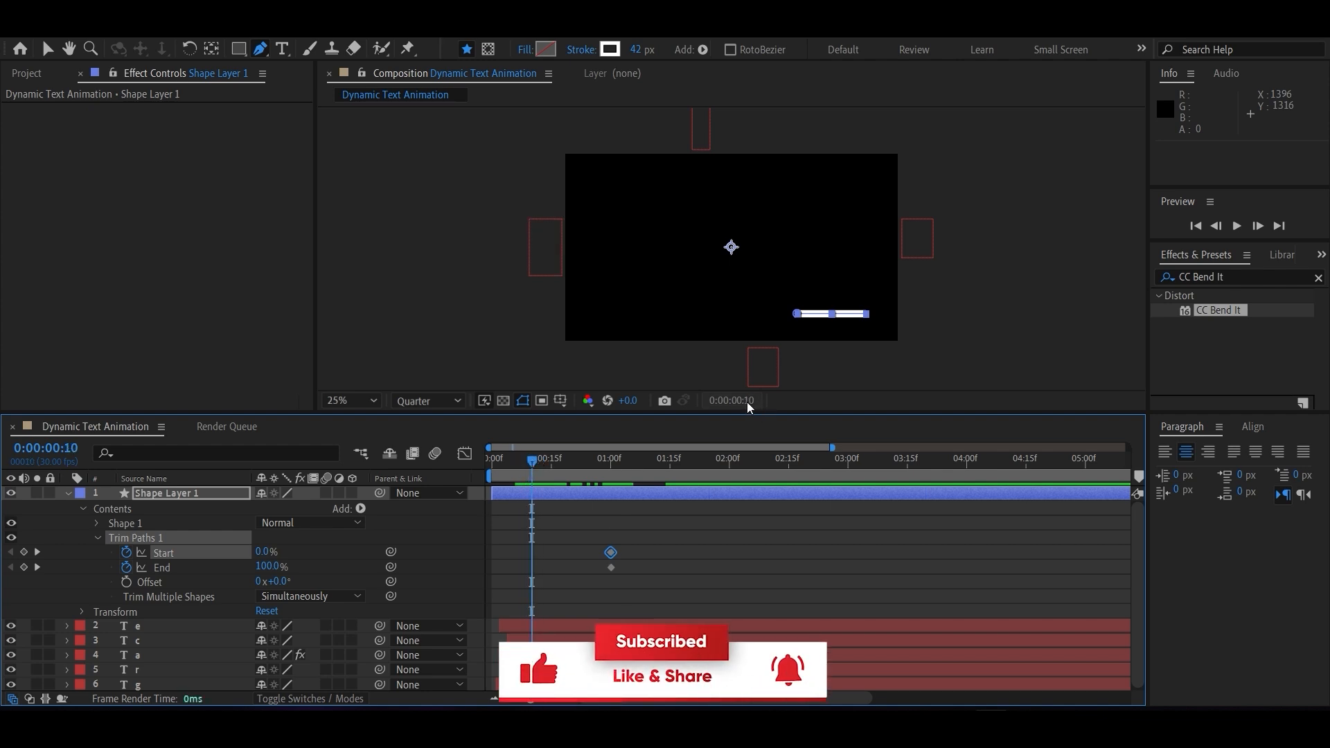
click(23, 567)
click(24, 552)
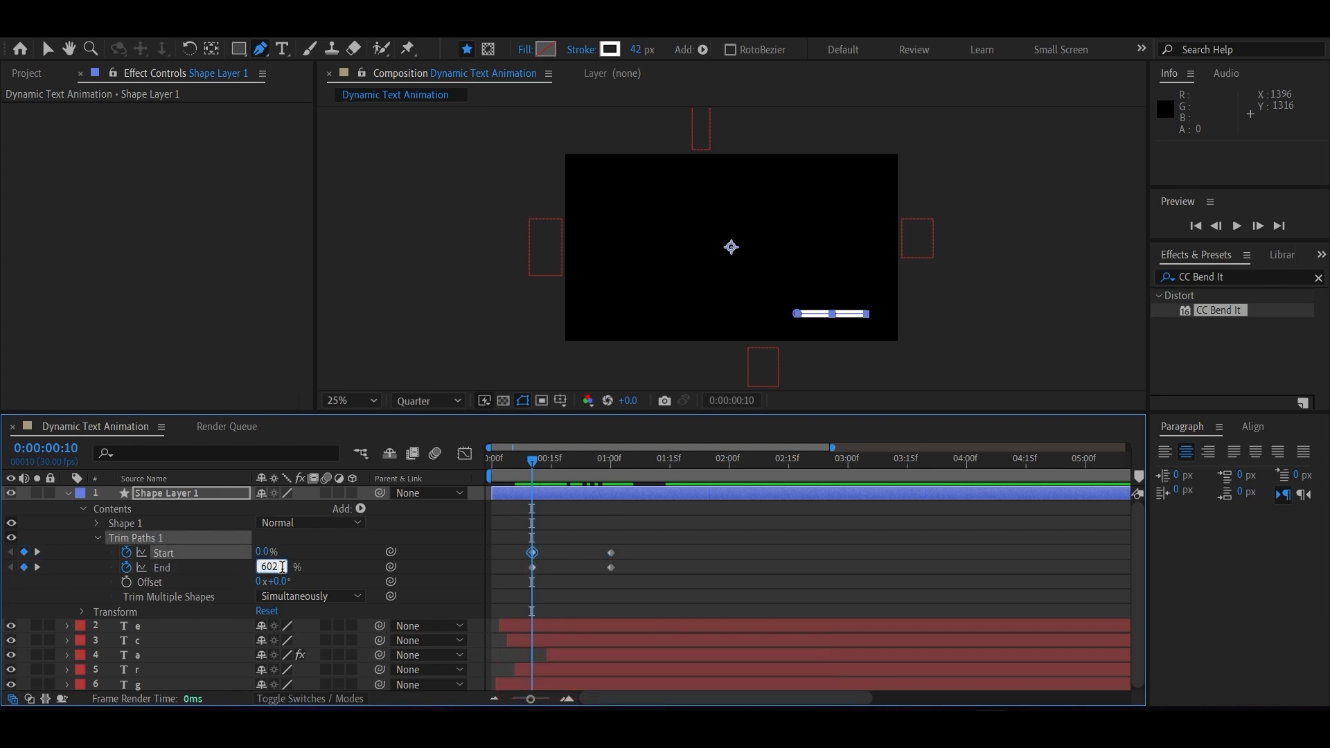
click(326, 581)
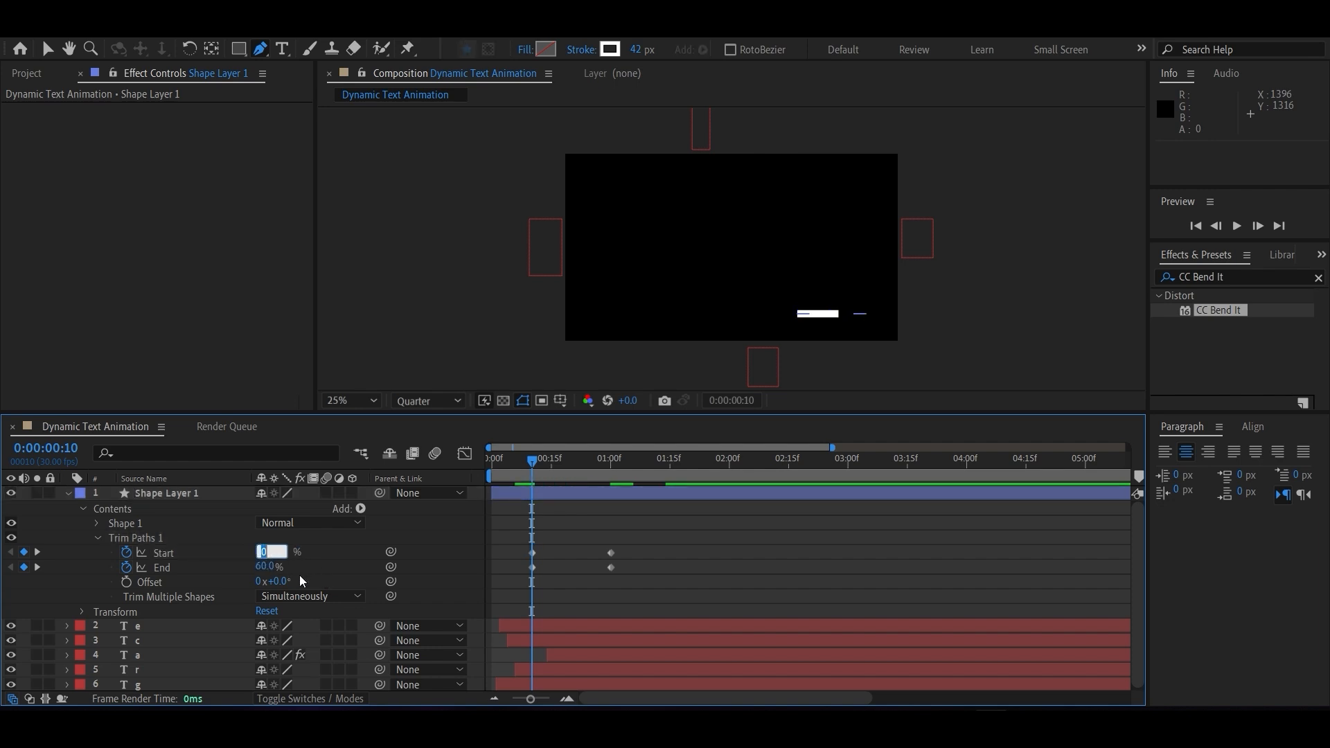
text(60)
Shift both Trim Paths Start keyframes about eight frames later than the End keyframes and play back the result.
drag(536, 468, 504, 460)
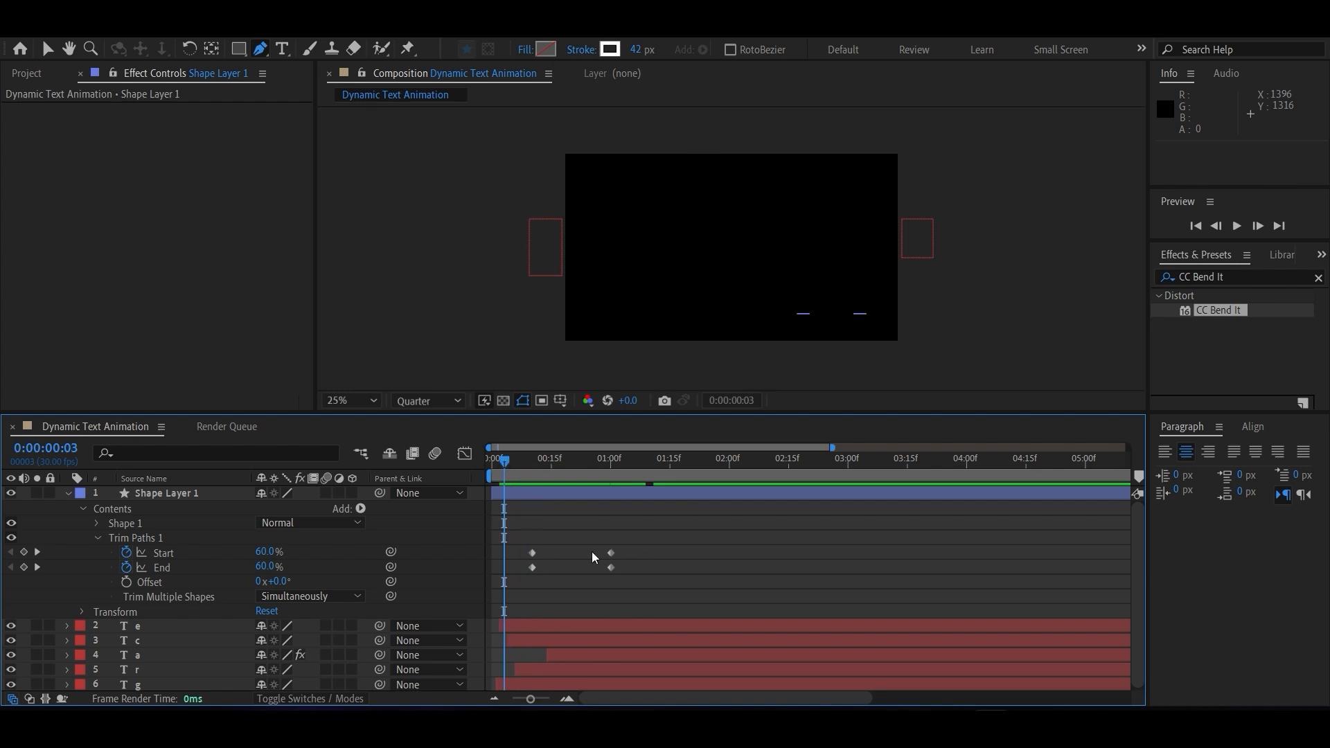
drag(635, 553, 547, 547)
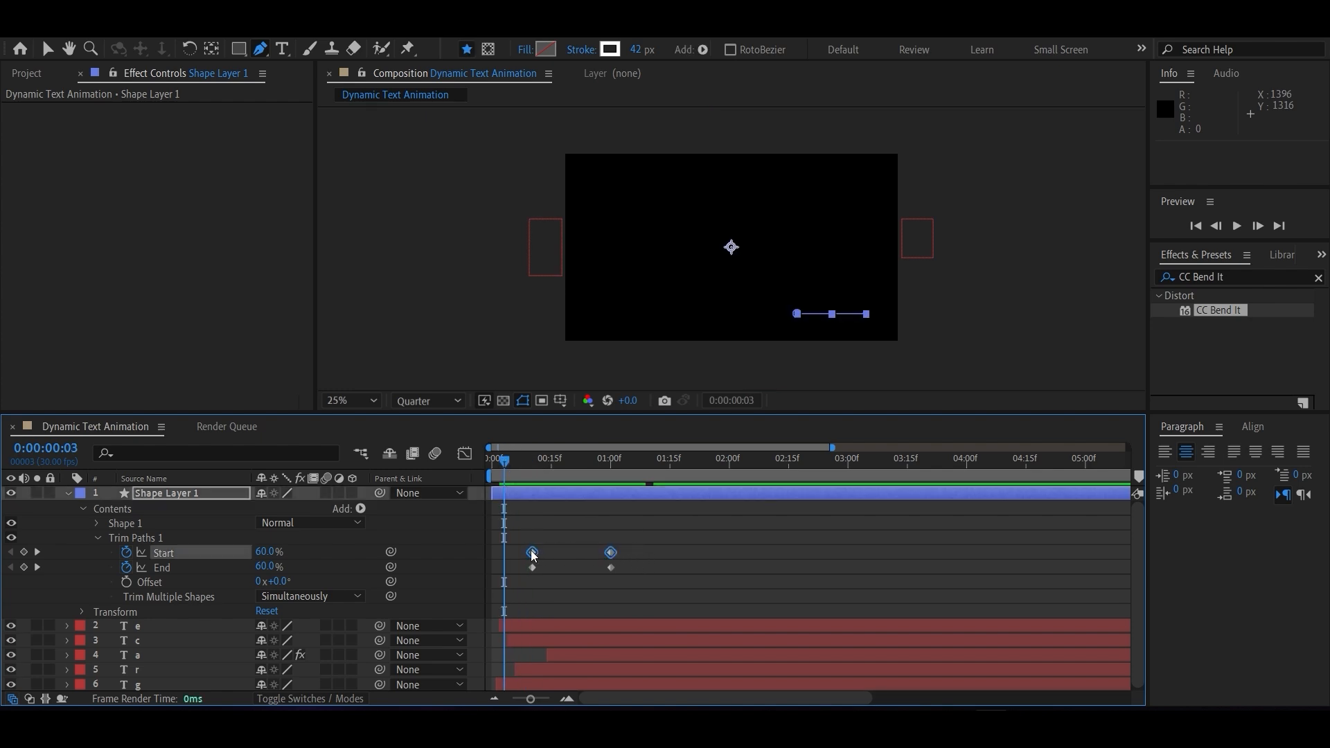
drag(538, 554, 566, 553)
key(space)
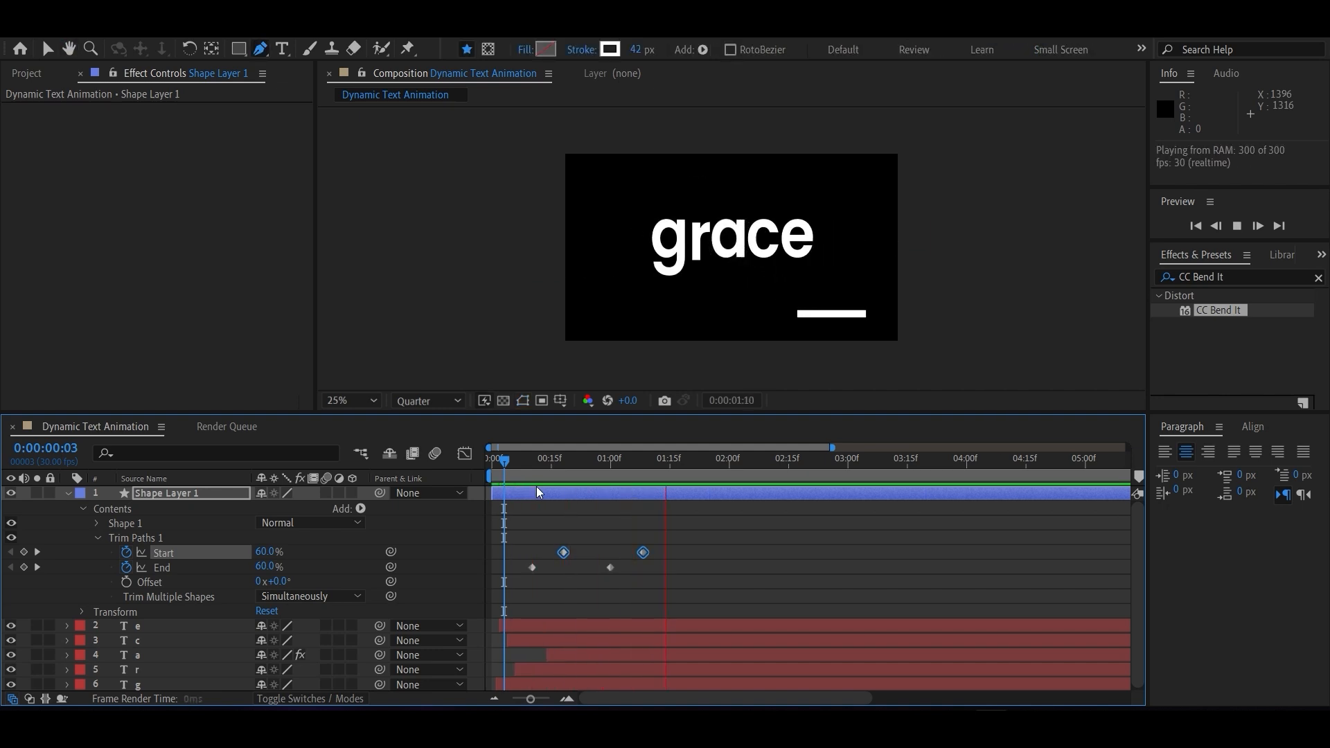
click(652, 590)
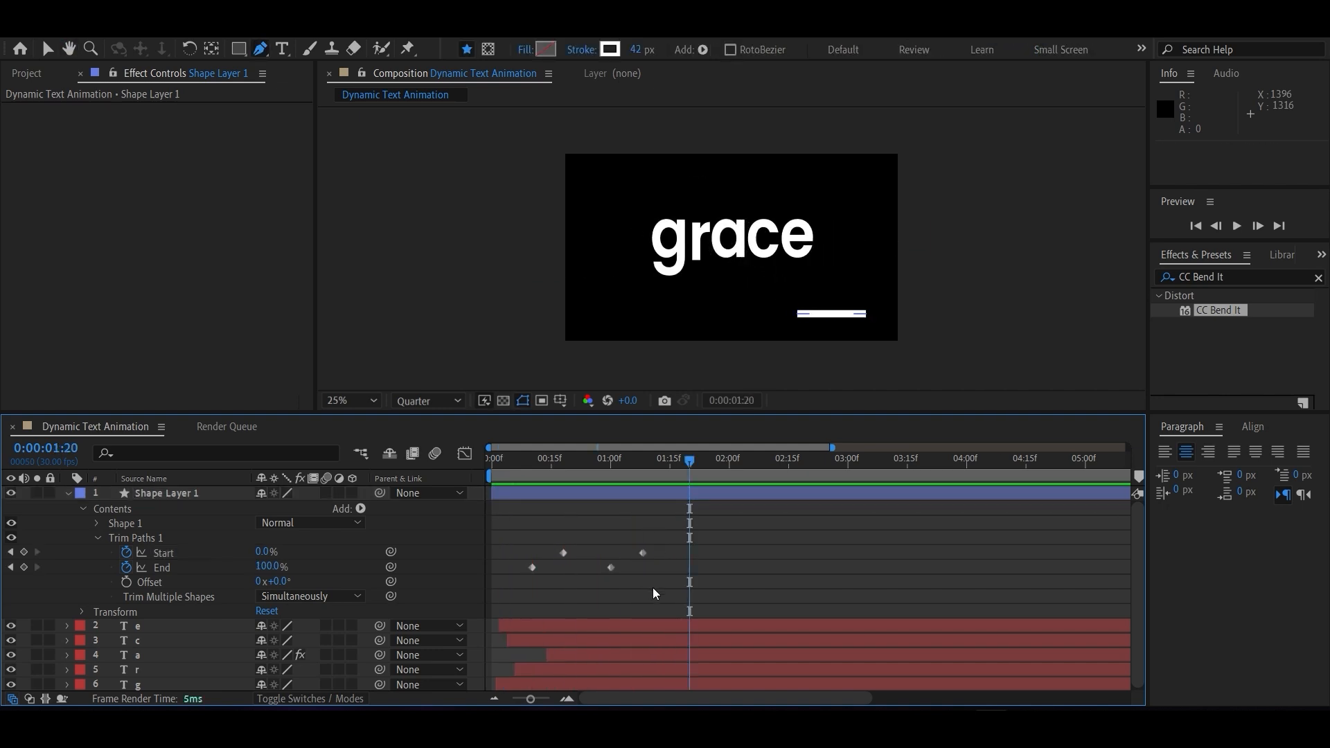
At 0:00:01:08, set the last Trim Paths Start keyframe to 100% and preview the line wiping on and off.
click(642, 553)
click(610, 568)
click(643, 553)
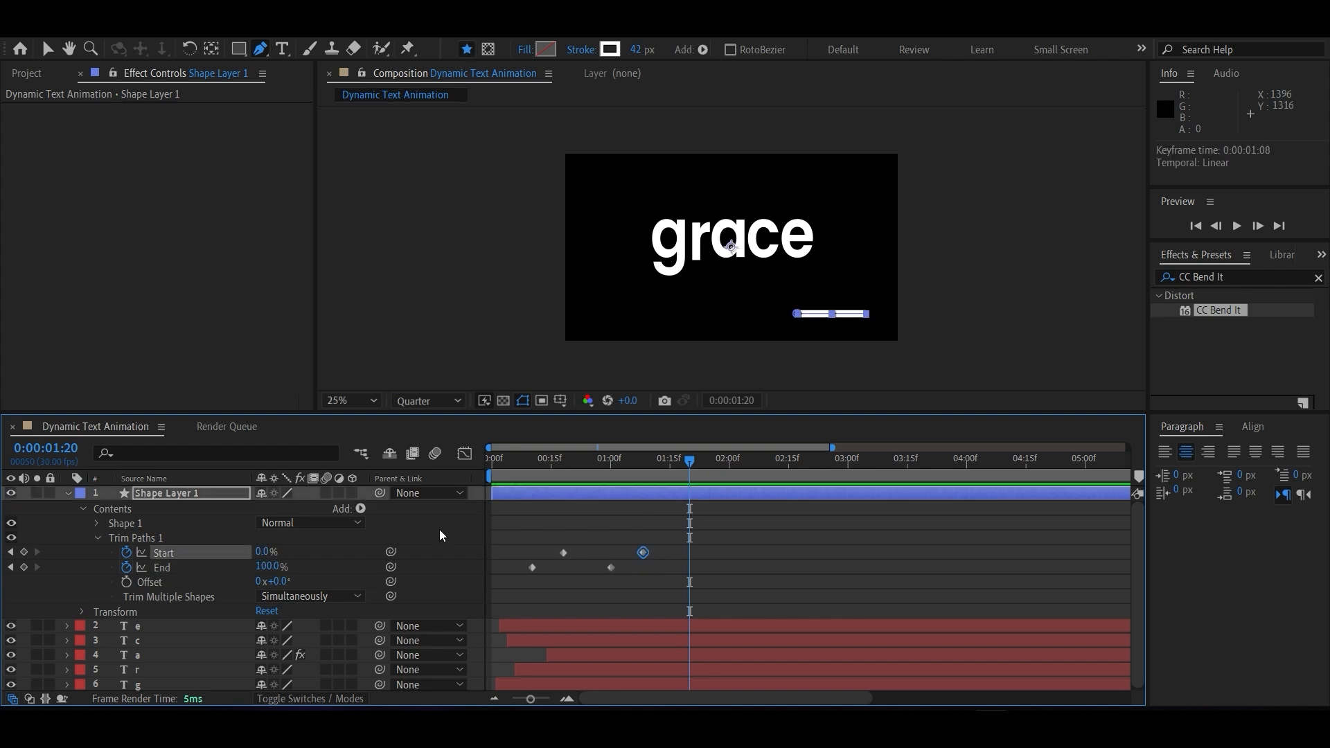
drag(658, 461, 645, 460)
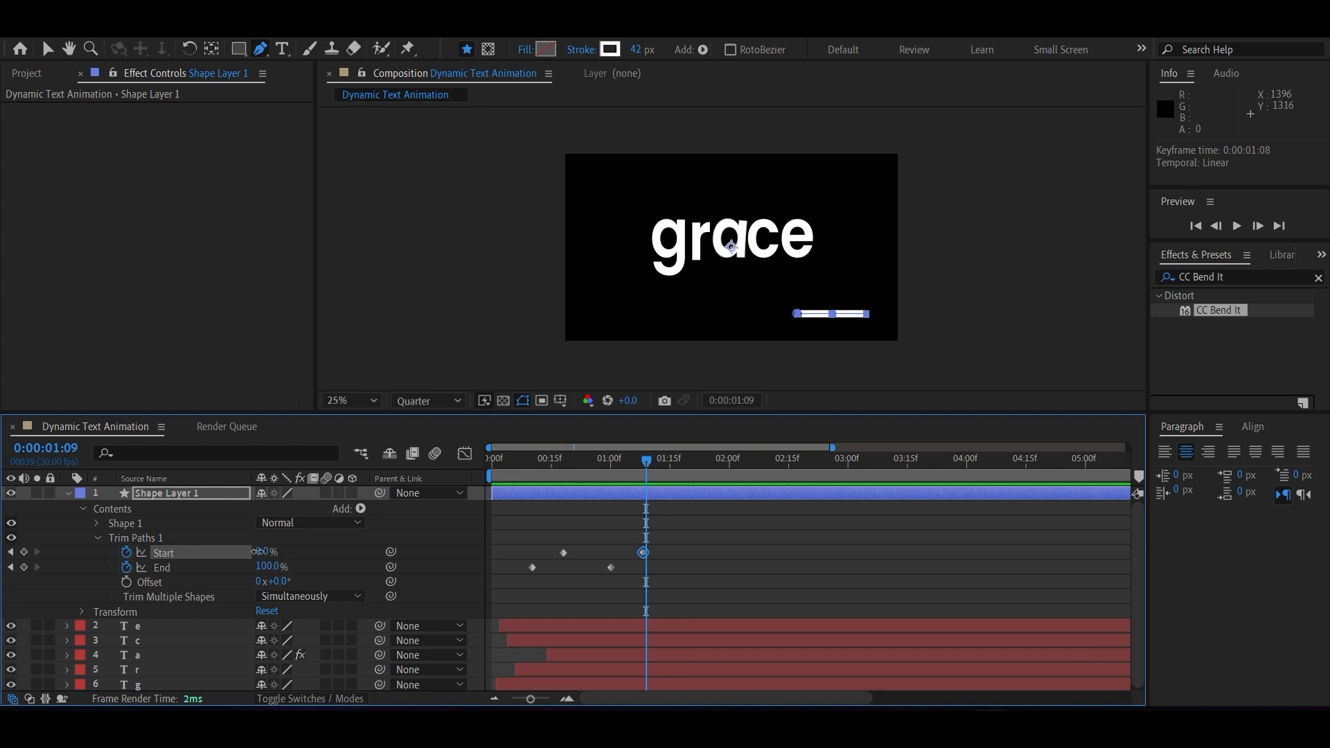
drag(644, 466, 638, 463)
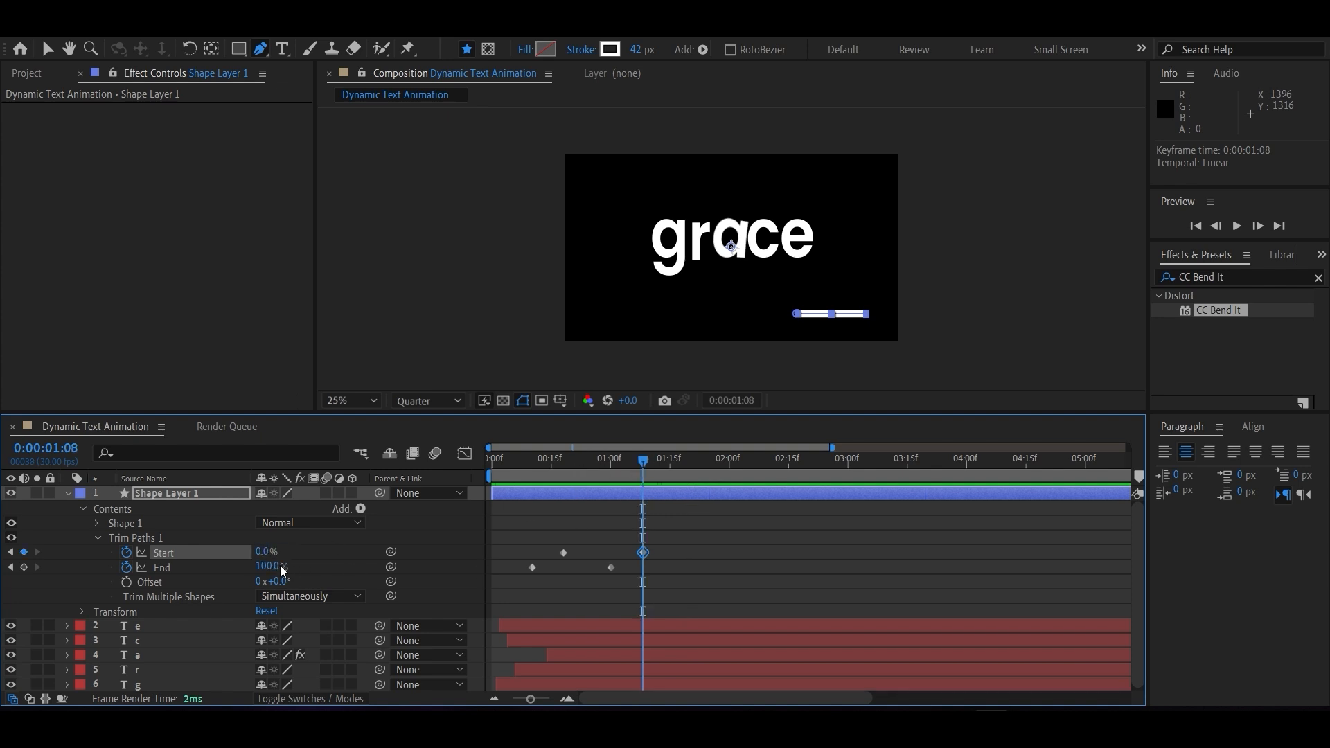
click(318, 560)
drag(616, 457, 513, 472)
key(space)
Compress the Trim Paths keyframes so End finishes near frame 21 and Start near frame 26, and Easy Ease the final keyframes.
drag(657, 576, 518, 534)
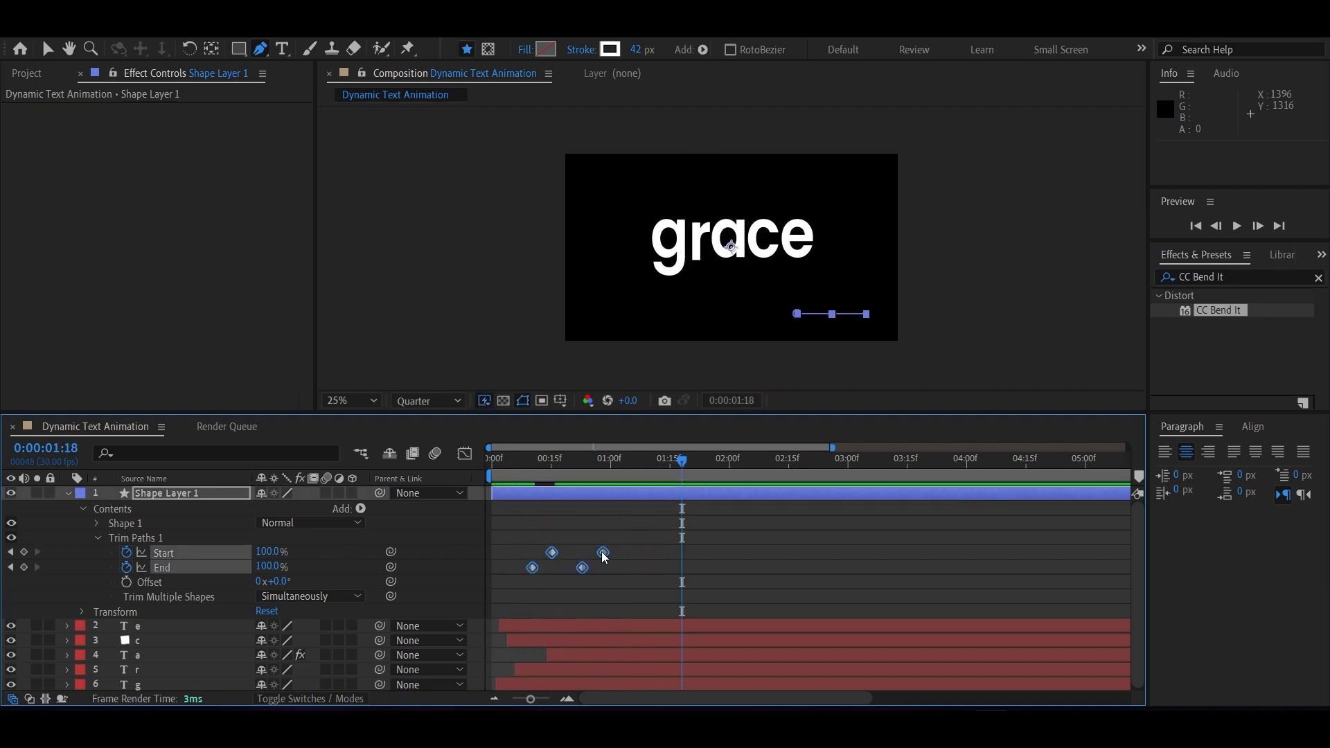
key(F9)
drag(620, 582, 573, 546)
key(F9)
click(595, 552)
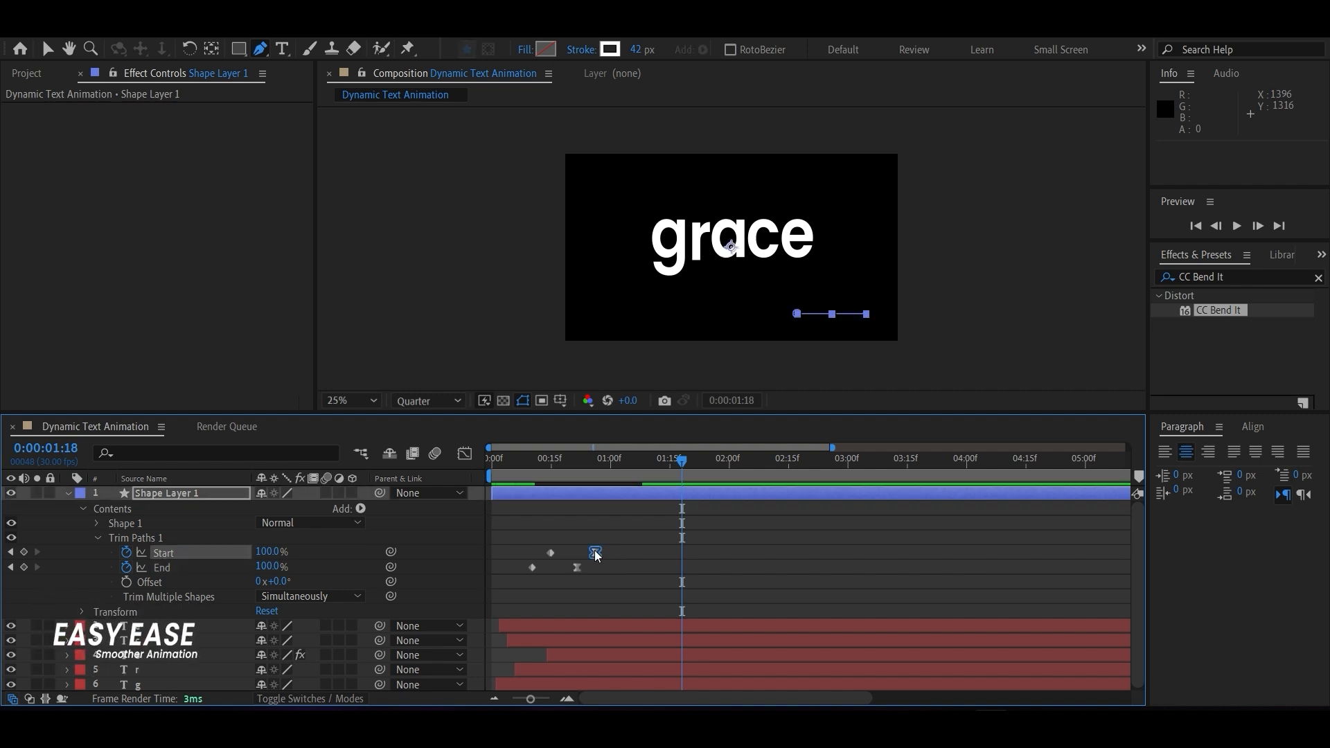
Adjust the graph curves of the final Start and End keyframes for a longer slow-down, then play the animation.
click(464, 453)
drag(587, 652, 552, 651)
click(464, 454)
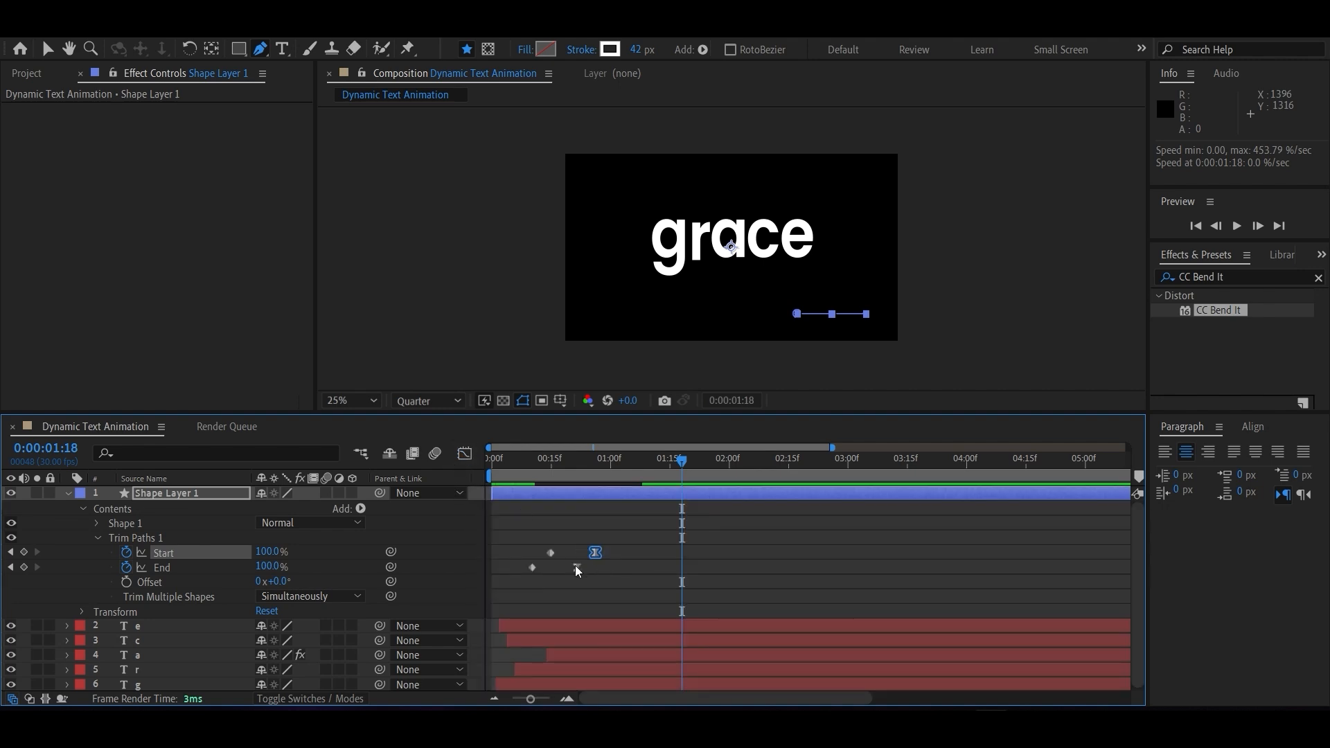
click(575, 567)
click(463, 454)
drag(558, 653, 532, 652)
click(464, 453)
drag(601, 460, 503, 461)
key(space)
key(space)
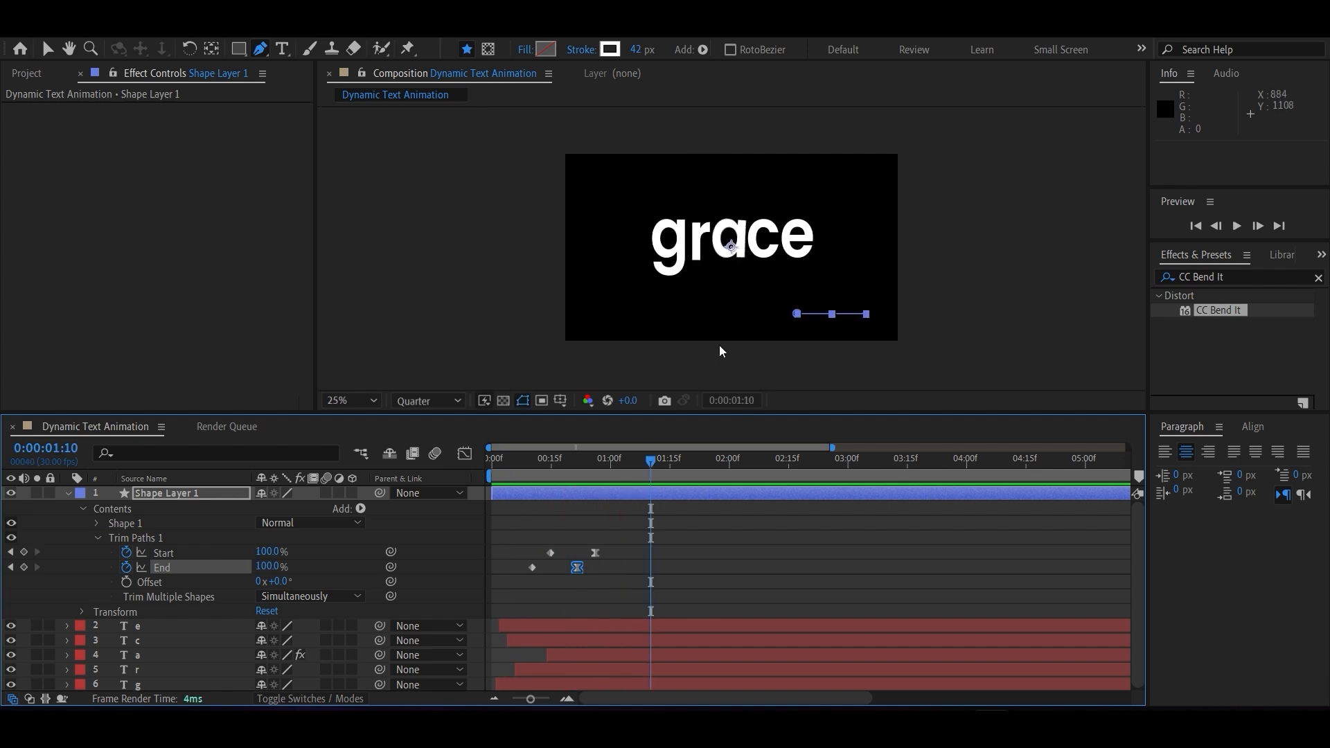
key(space)
Duplicate the animated line layer and move the copy above and left of the word, at about -264, -240.
click(175, 495)
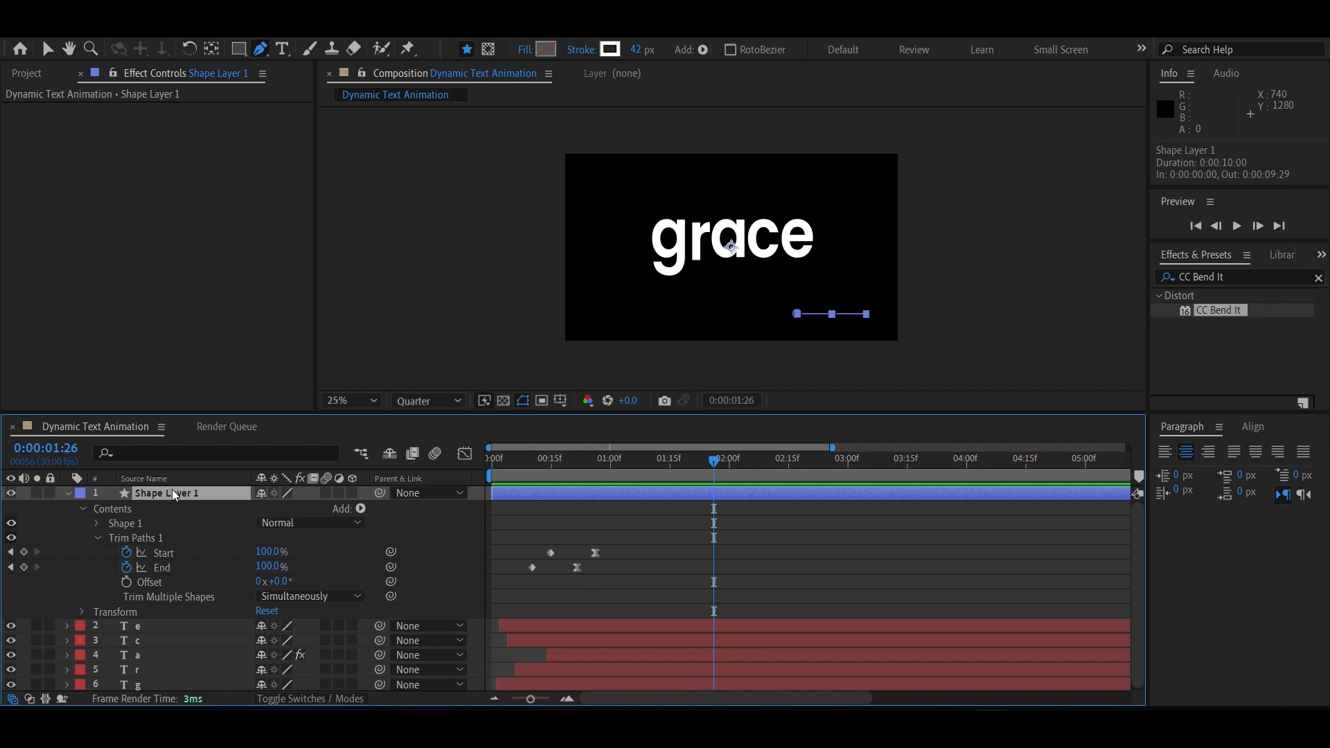
key(ctrl+d)
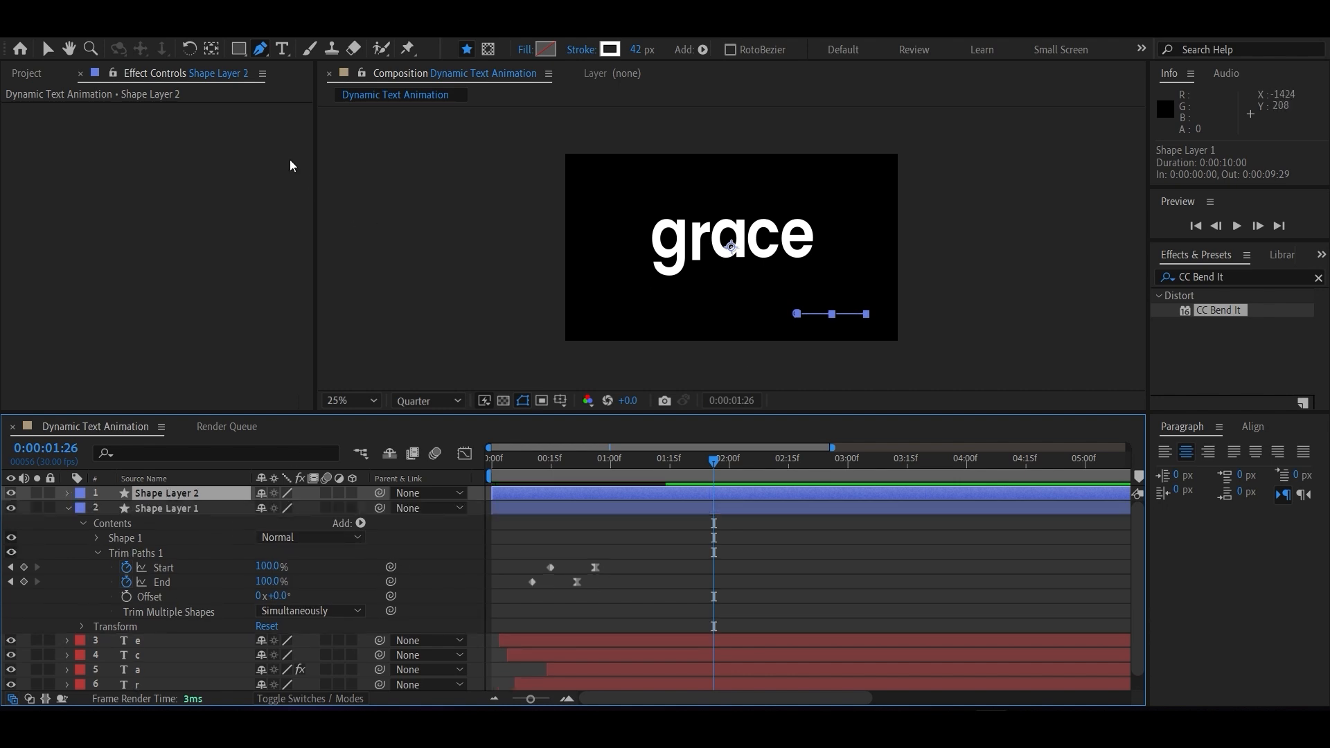
click(47, 53)
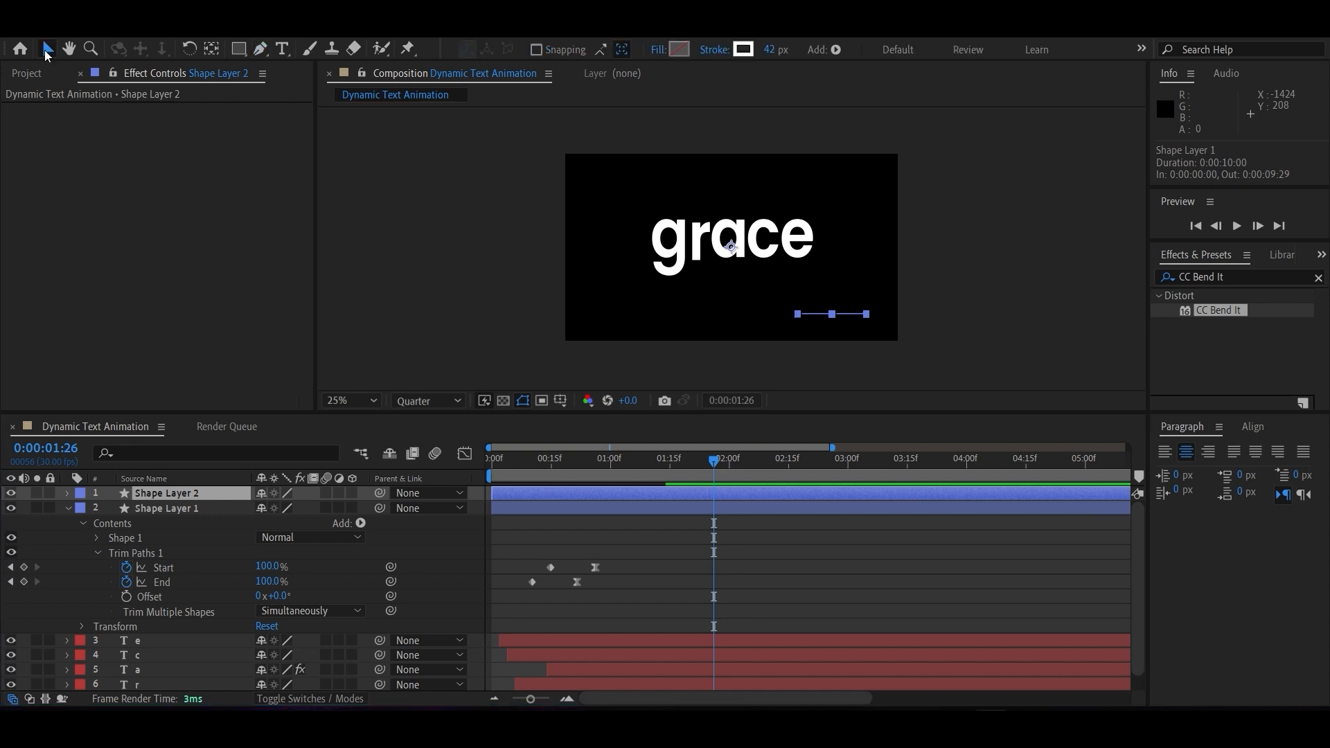
click(848, 314)
click(853, 315)
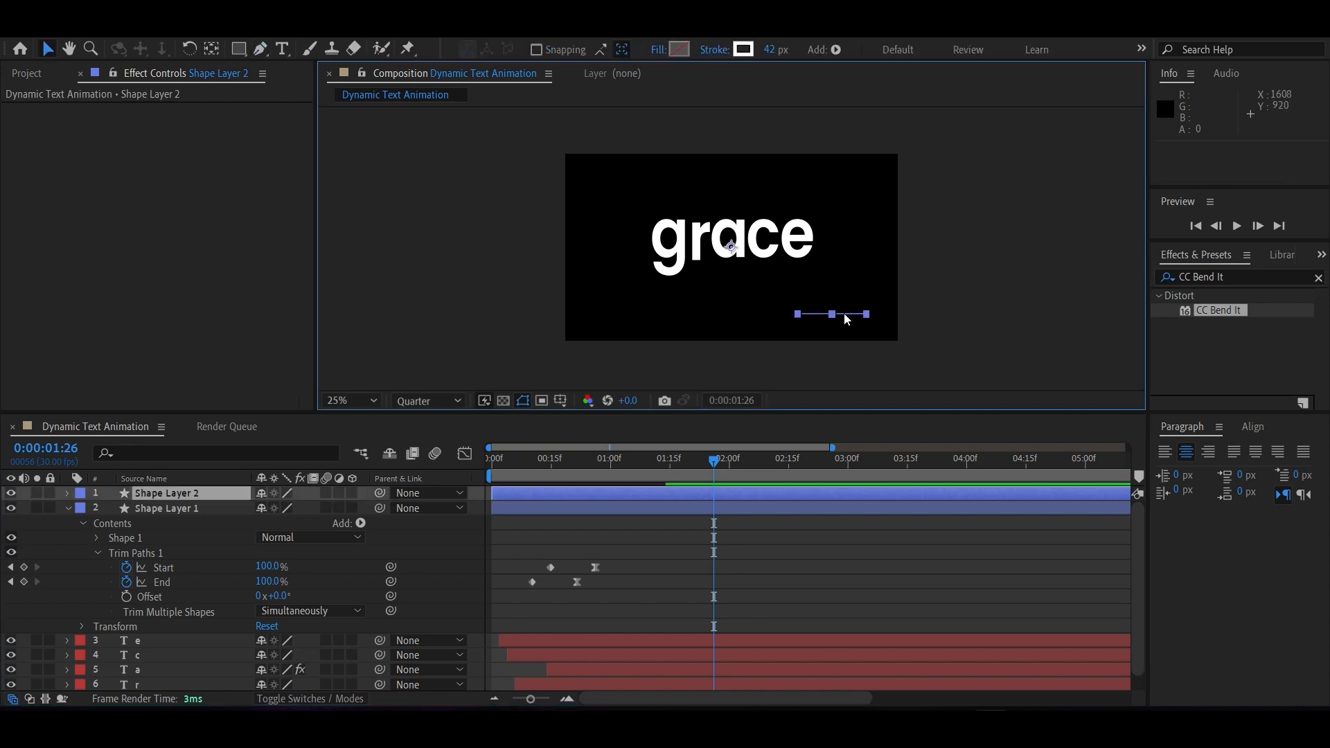
mouse_move(730, 250)
mouse_down()
mouse_move(678, 257)
mouse_move(477, 115)
mouse_up()
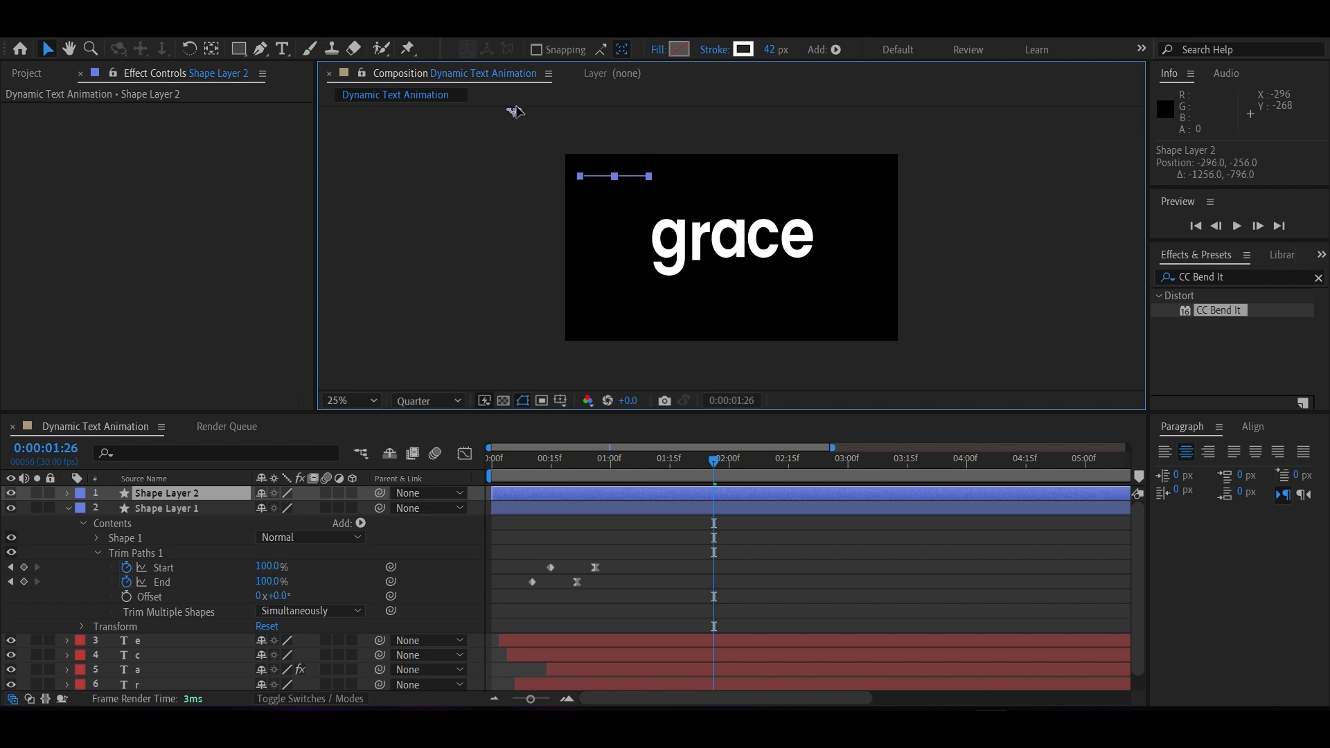
drag(521, 115, 520, 115)
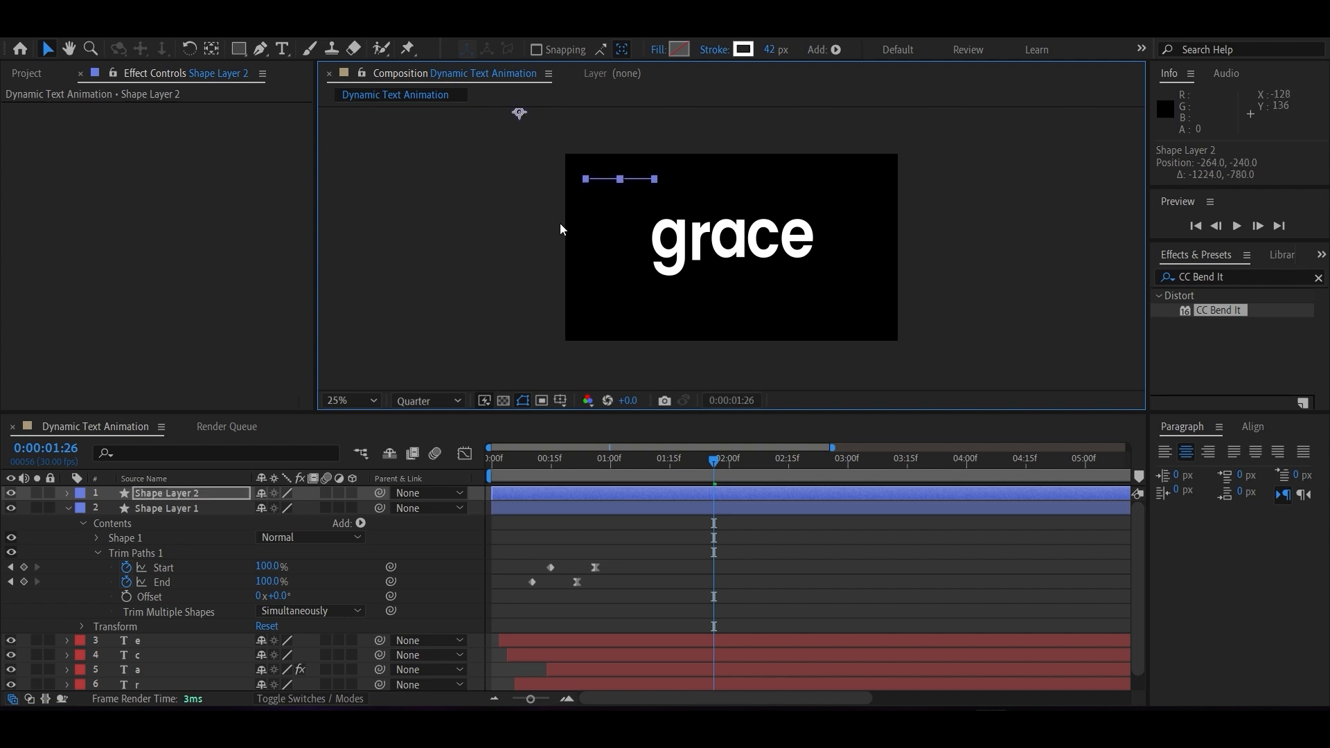
Preview the duplicated line at 0:00:00:17 and shift it farther left, to a position of about -452, -260.
drag(666, 461, 489, 461)
key(space)
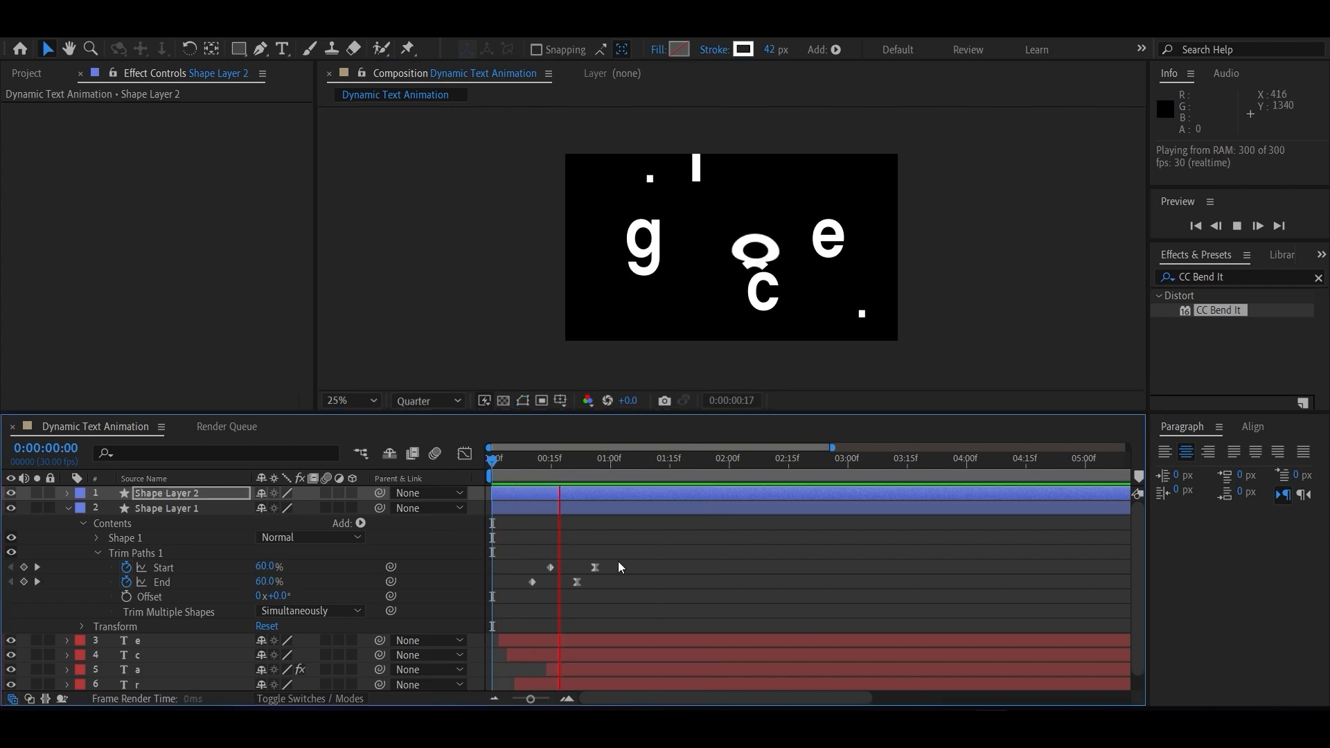
click(541, 465)
drag(541, 466, 559, 471)
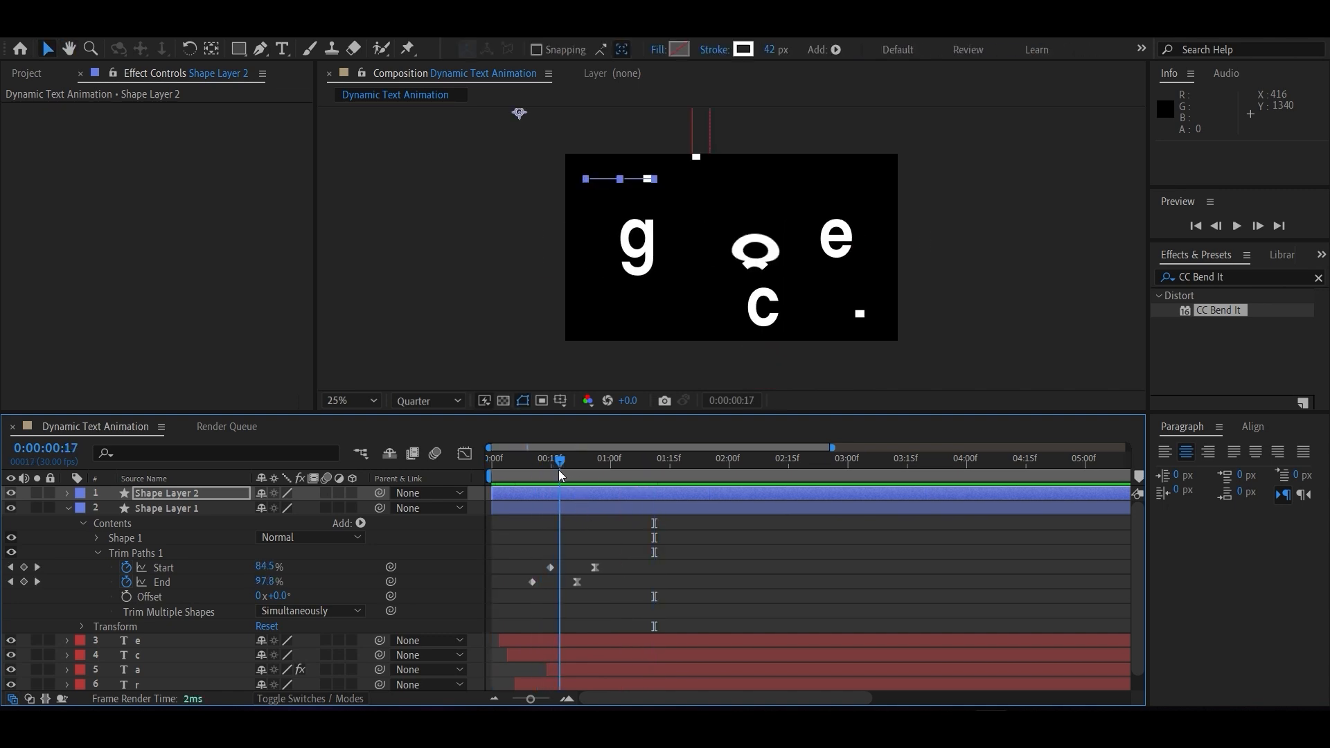
drag(520, 114, 488, 113)
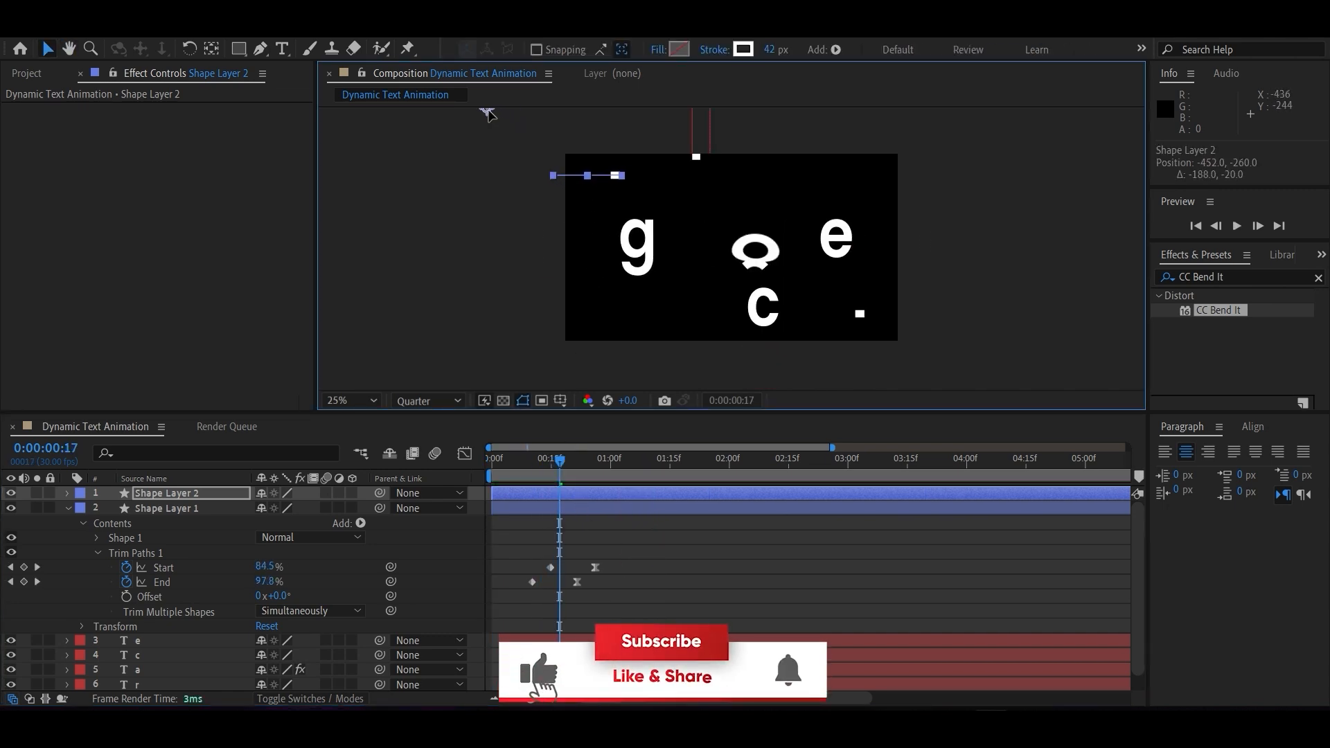
Play the animation from the start to check both lines against the incoming letters.
click(406, 462)
key(space)
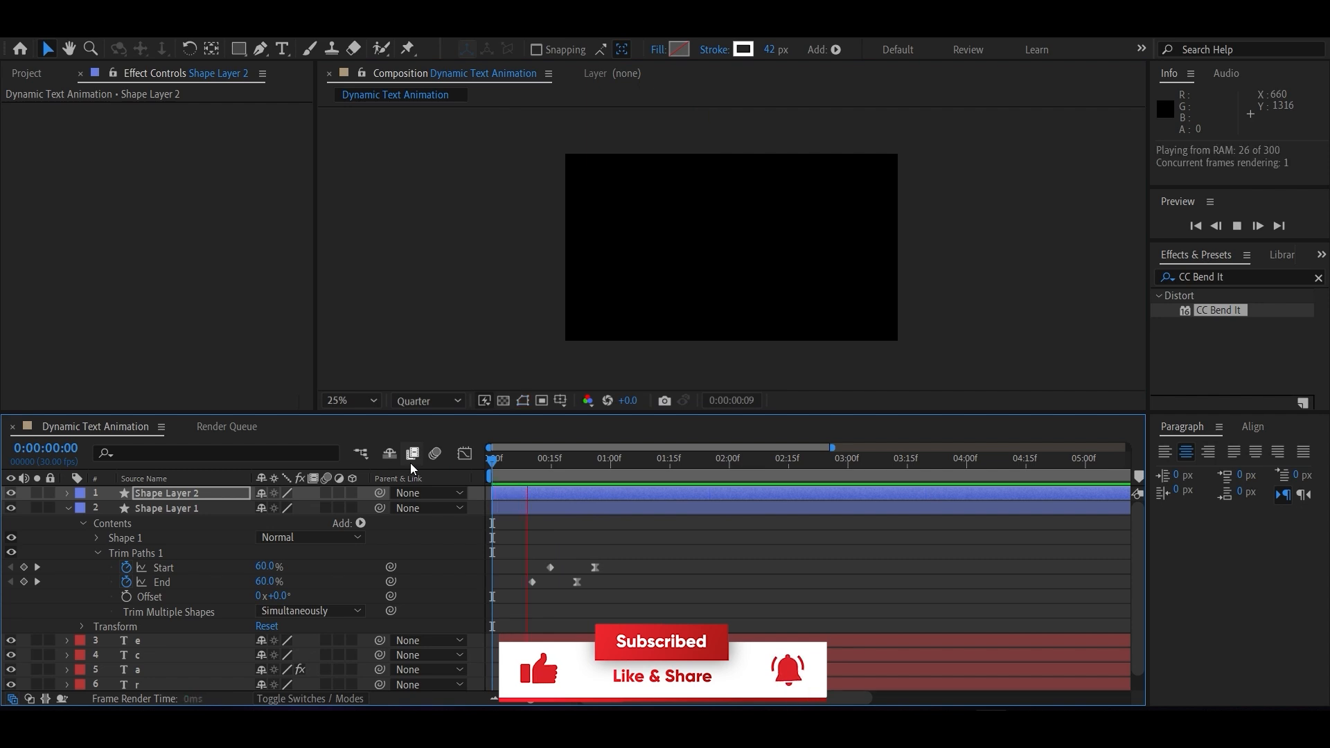
key(space)
drag(598, 472, 513, 478)
key(space)
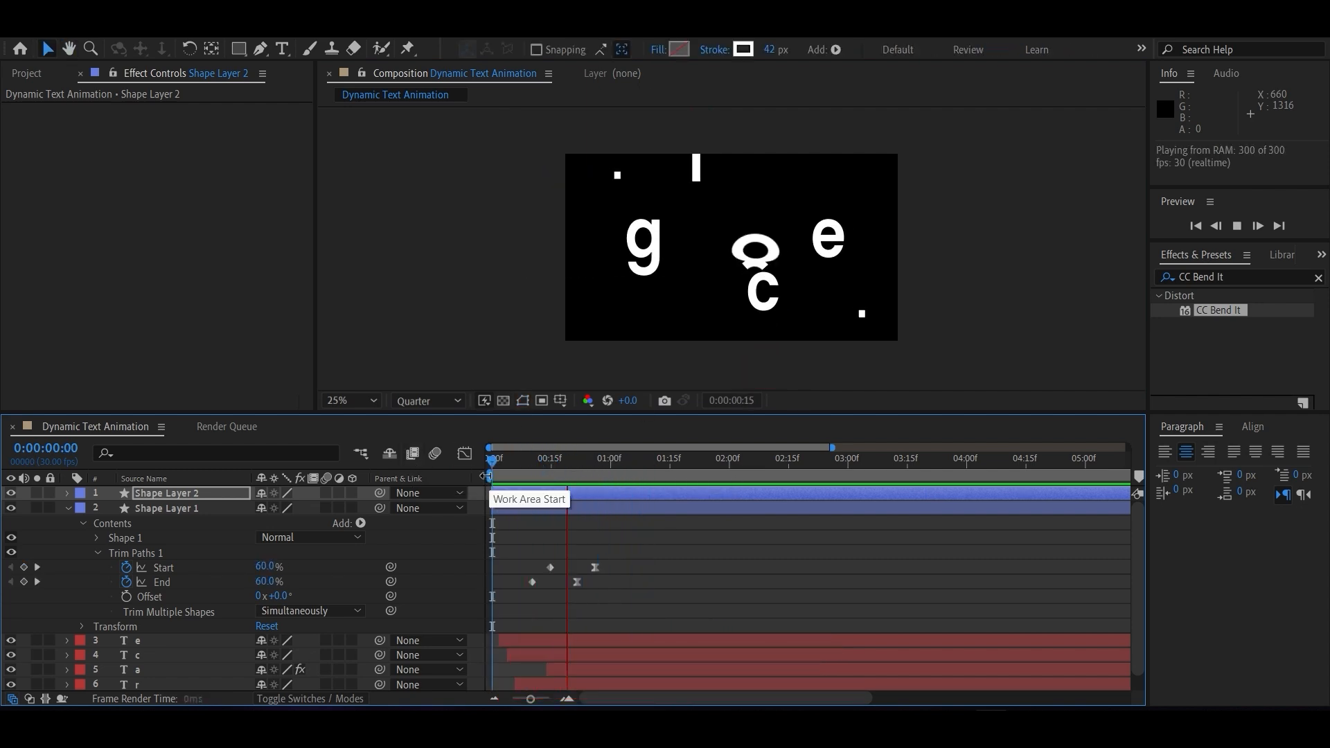
key(space)
key(space)
key(space)
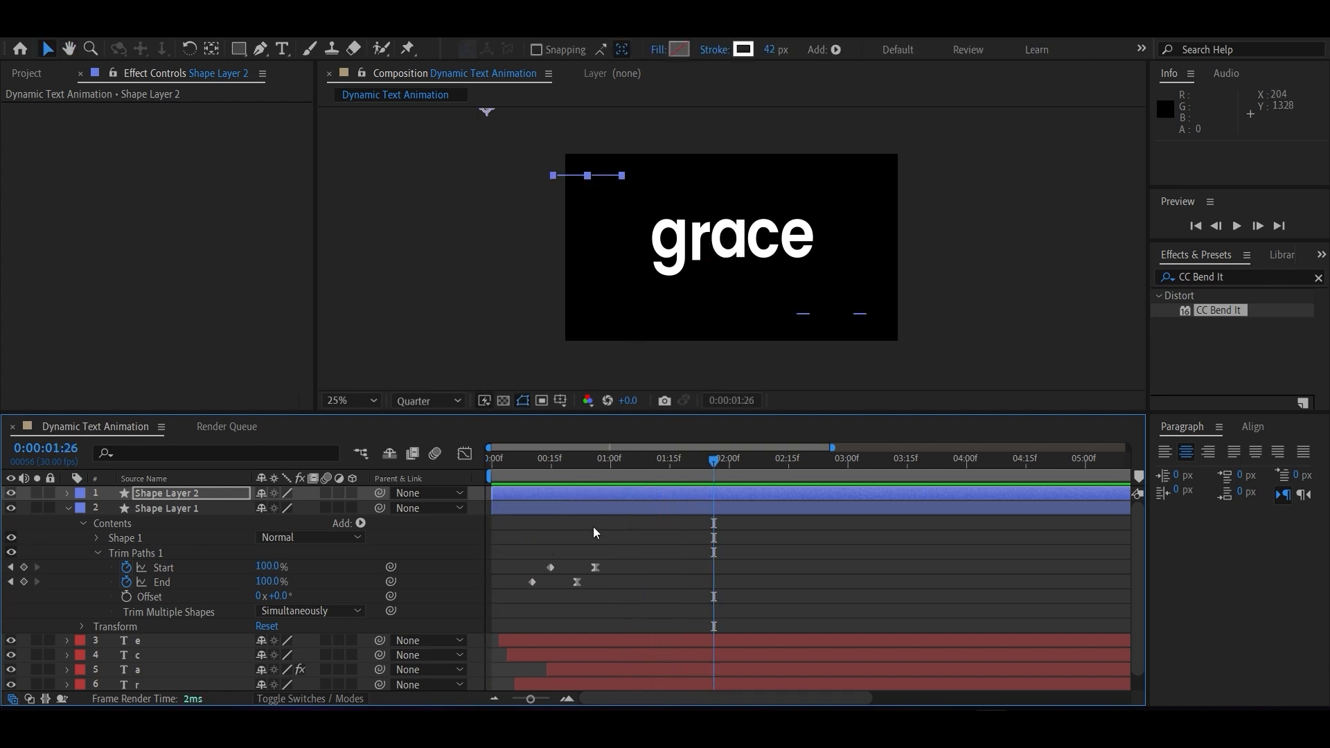
Duplicate the upper-left line layer and move the new copy just below the word, at about 176, 408.
click(167, 494)
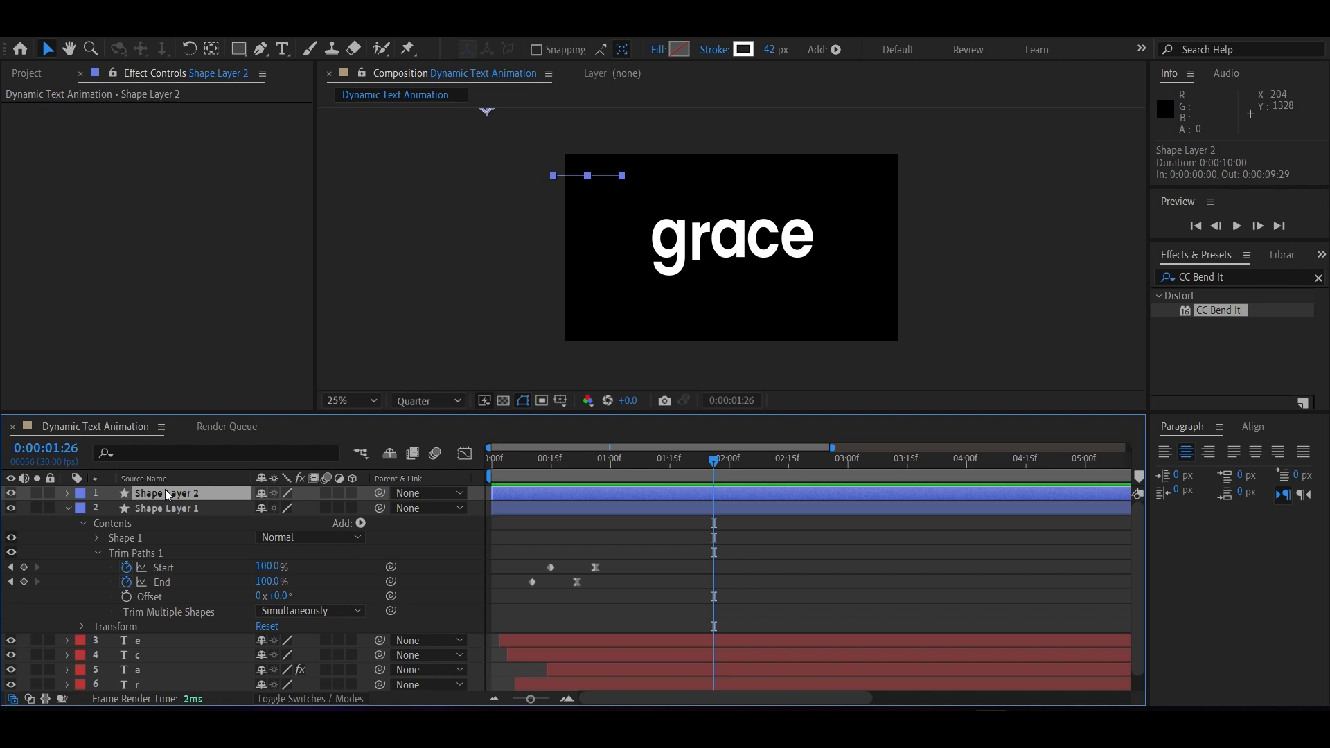
key(ctrl+d)
click(68, 492)
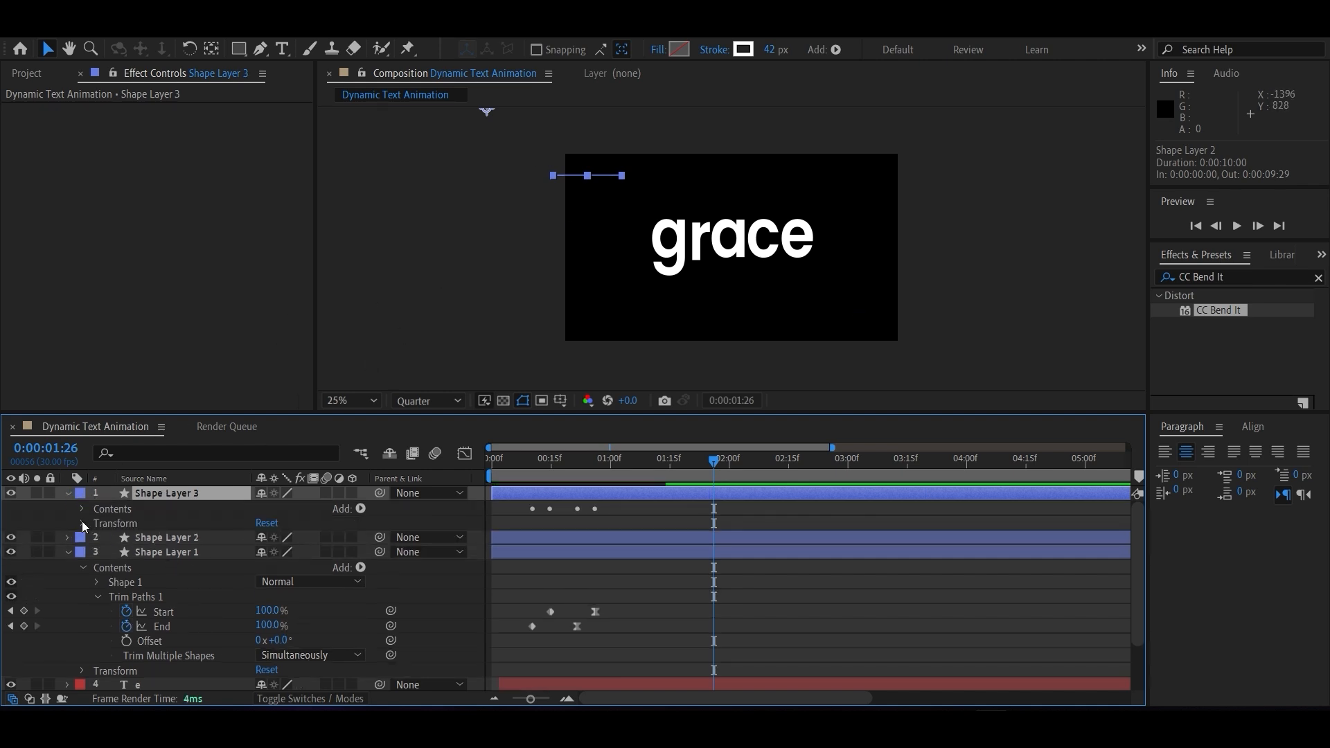
click(82, 524)
click(143, 568)
click(148, 552)
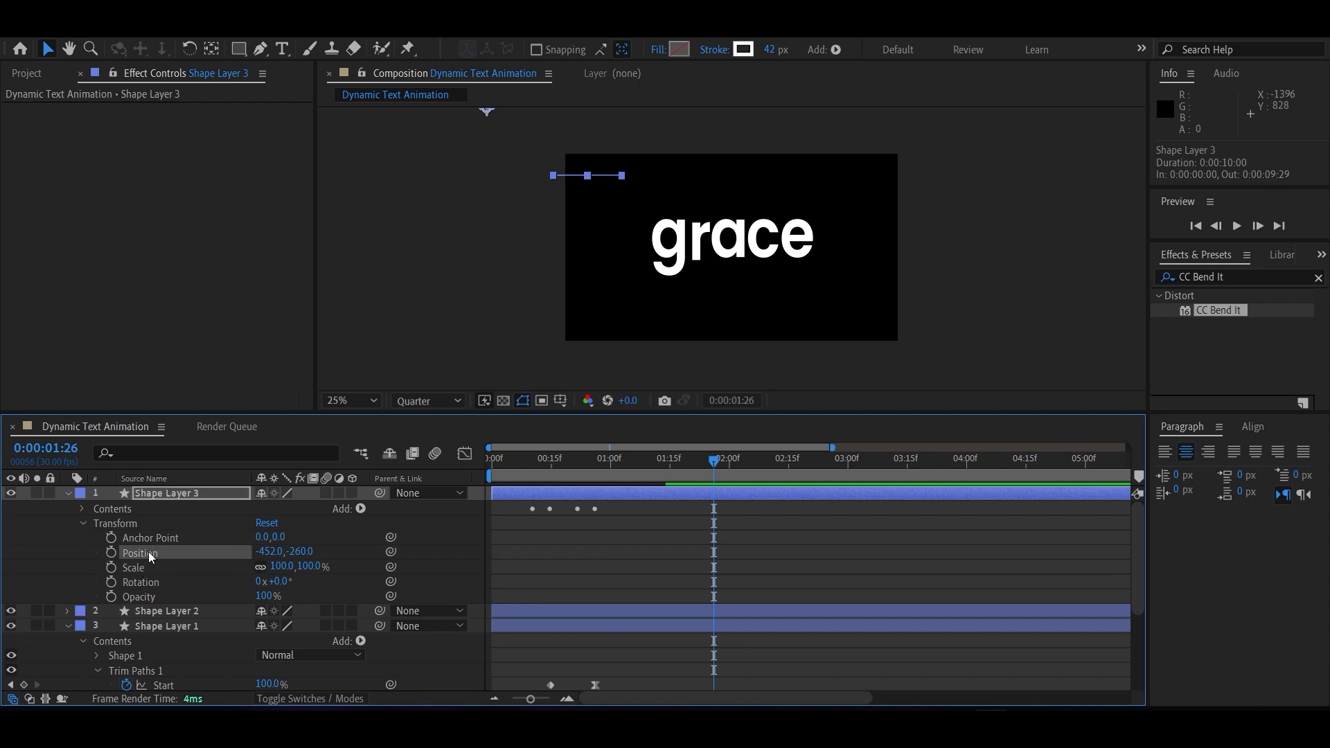
drag(485, 110, 603, 225)
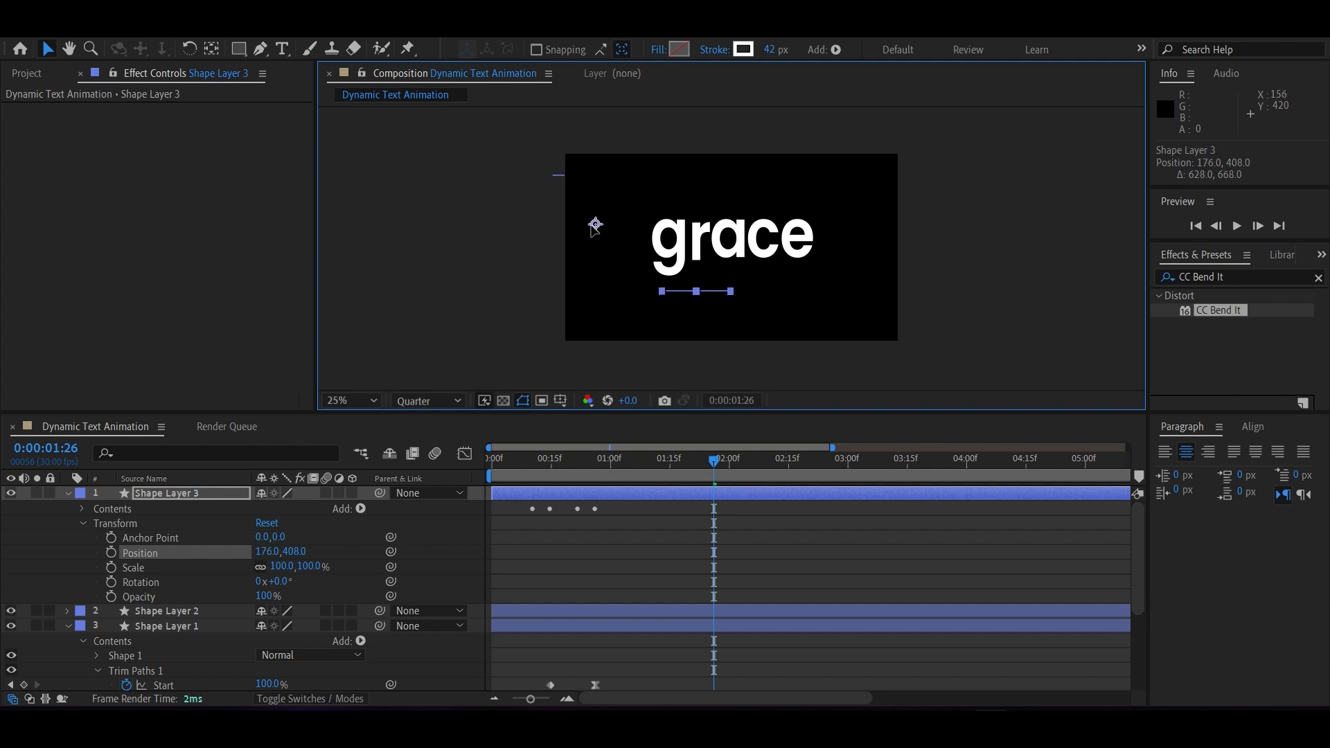
Rotate the new line layer 90° and place it vertically below the word, at about 1152, 272.
key(period)
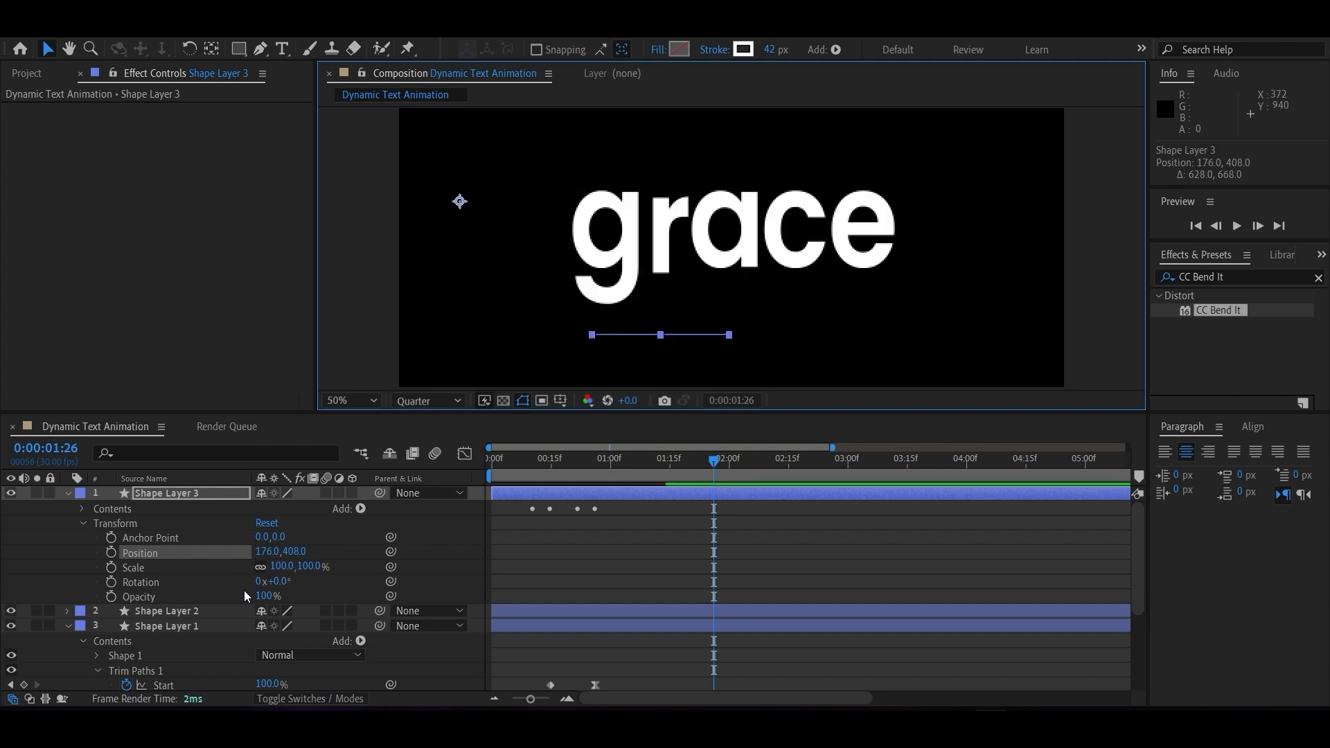
click(284, 582)
text(9)
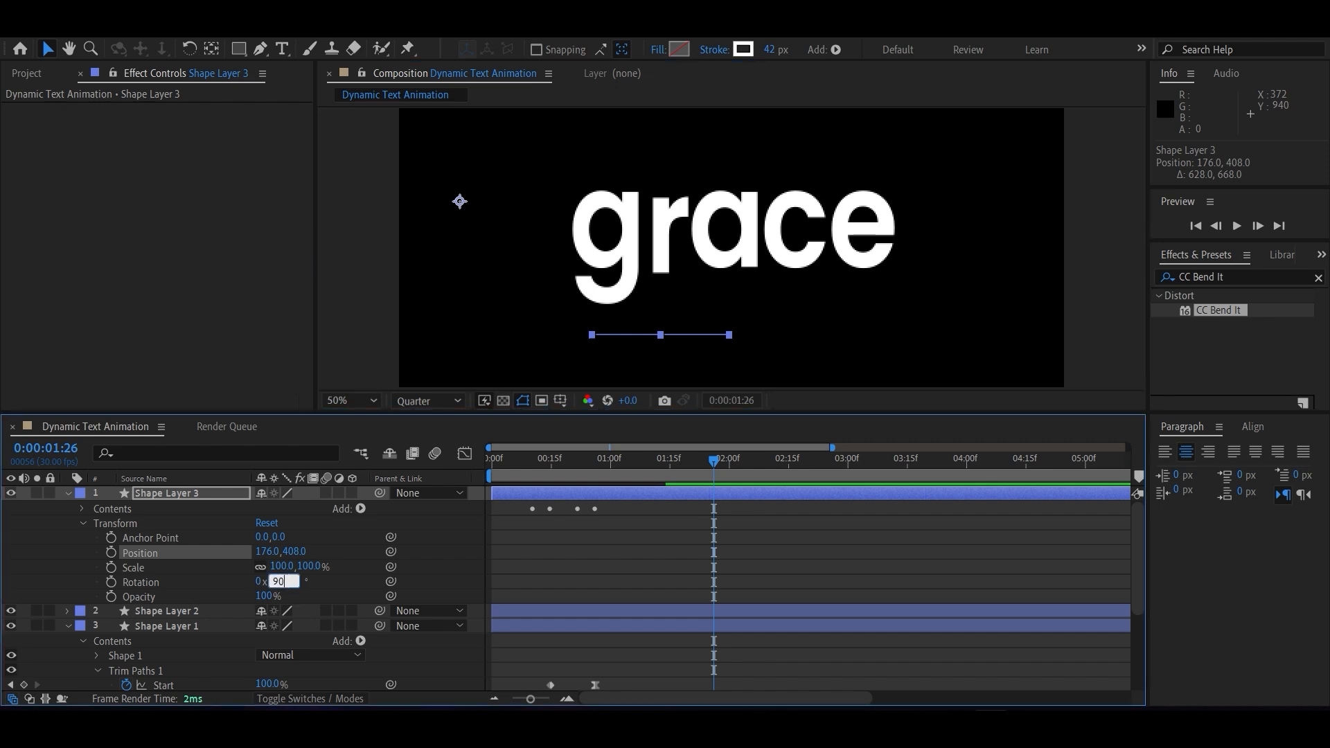
text(0)
key(Return)
drag(460, 201, 797, 154)
drag(694, 454, 543, 460)
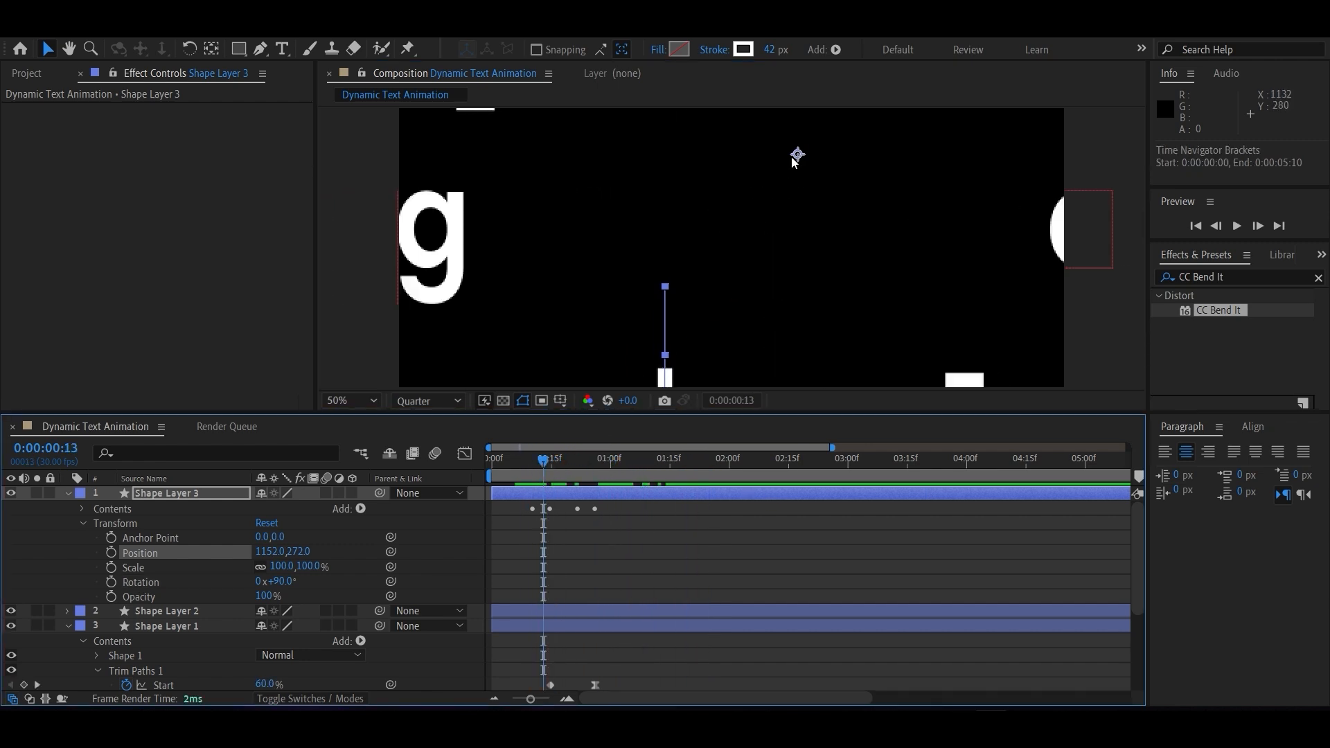
Raise the vertical line layer toward the word, to a position of about 1152, 24.
drag(791, 157, 791, 117)
scroll(717, 298, down, 3)
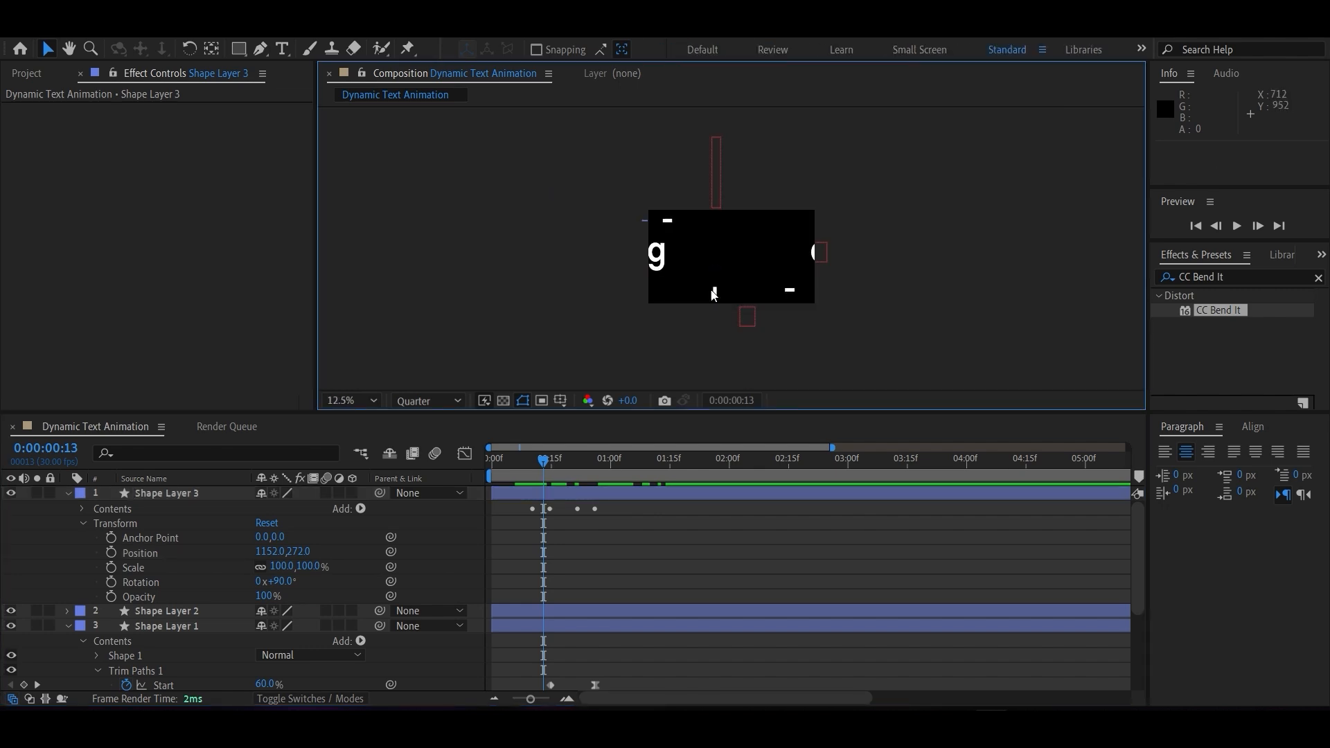
scroll(717, 298, up, 1)
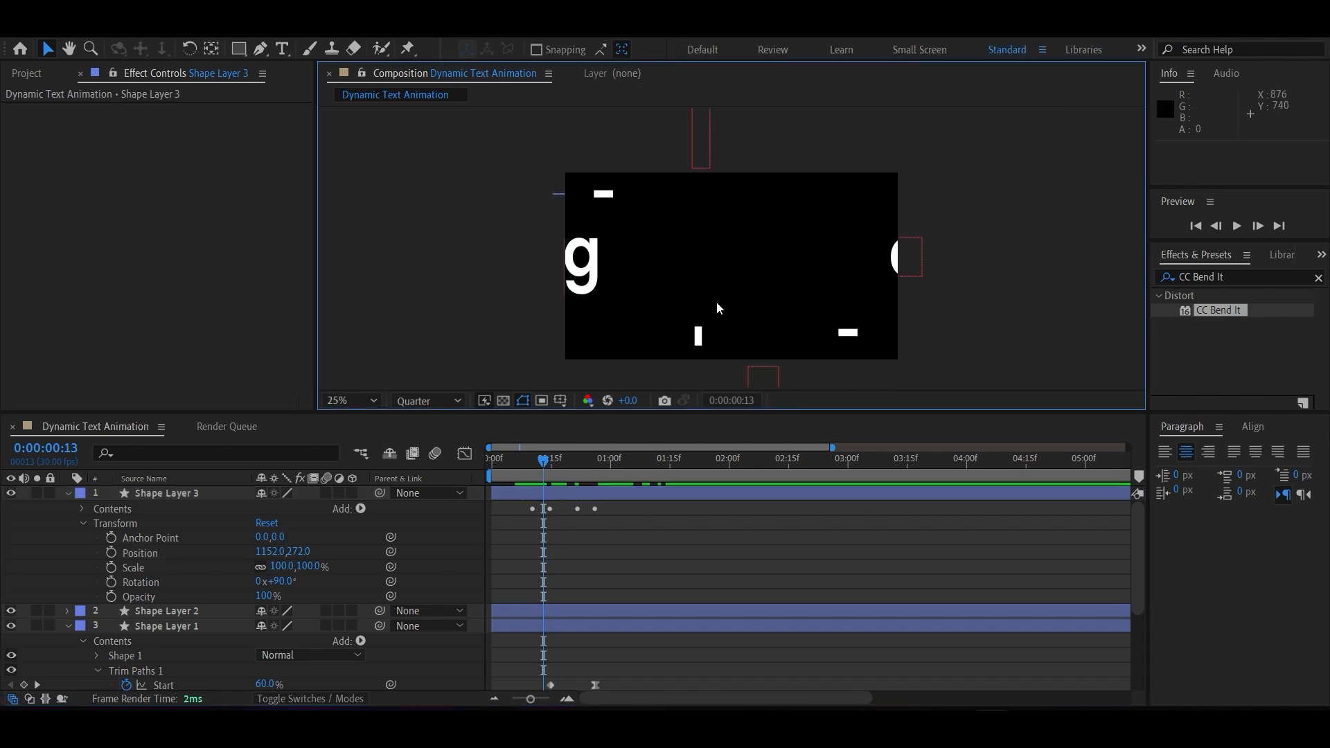
click(184, 496)
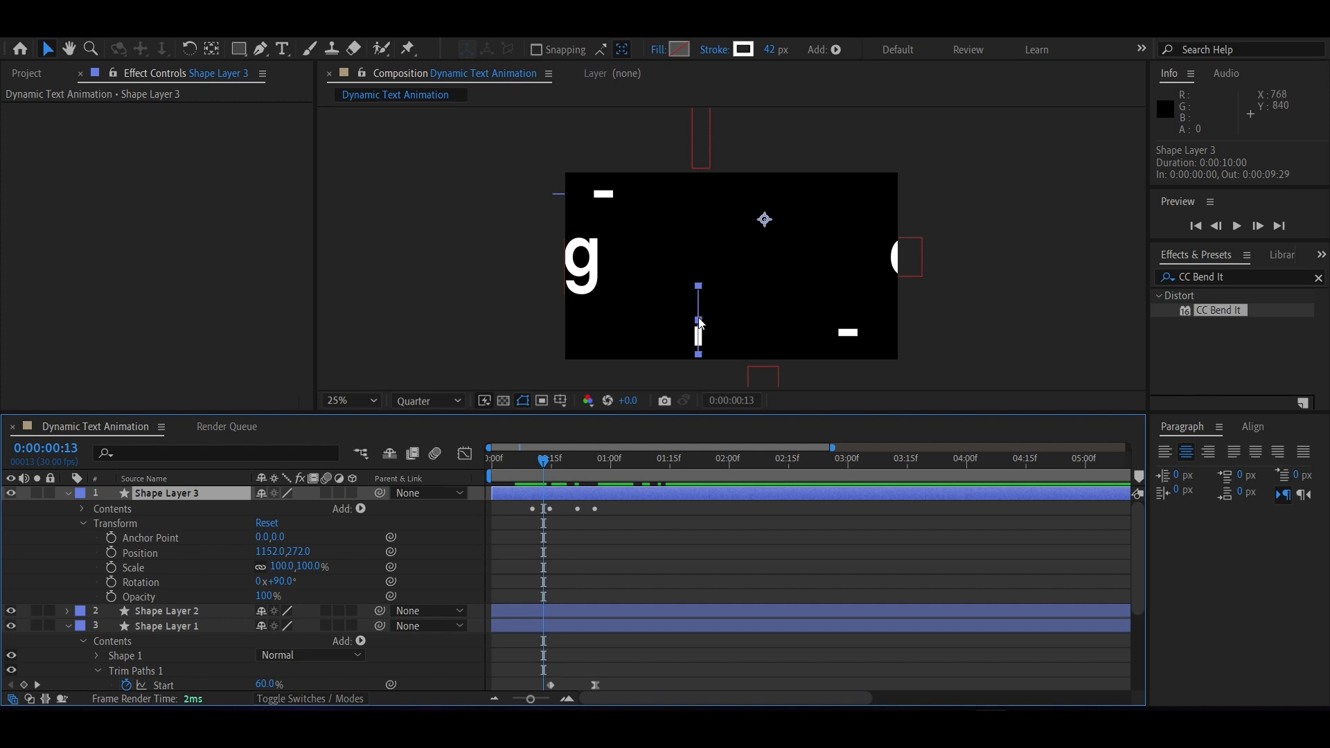
drag(700, 322, 699, 315)
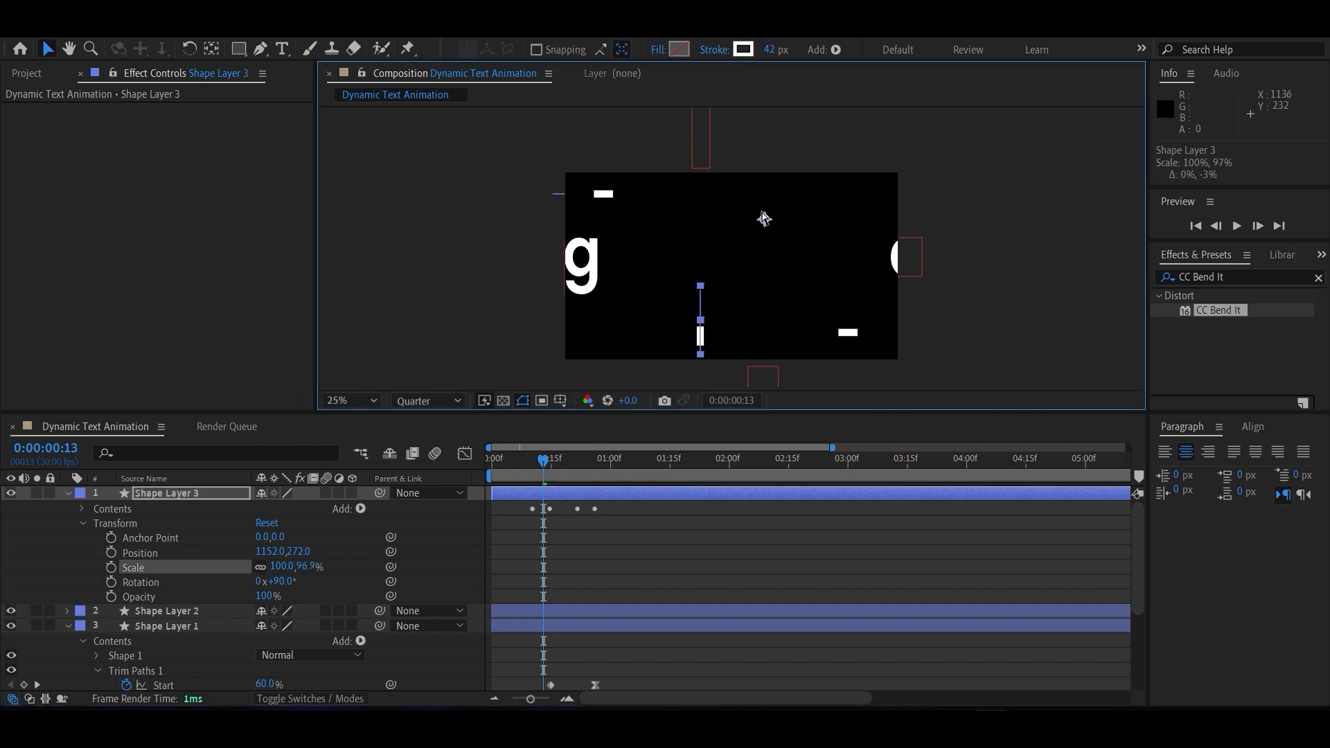
key(ctrl+z)
drag(764, 219, 764, 181)
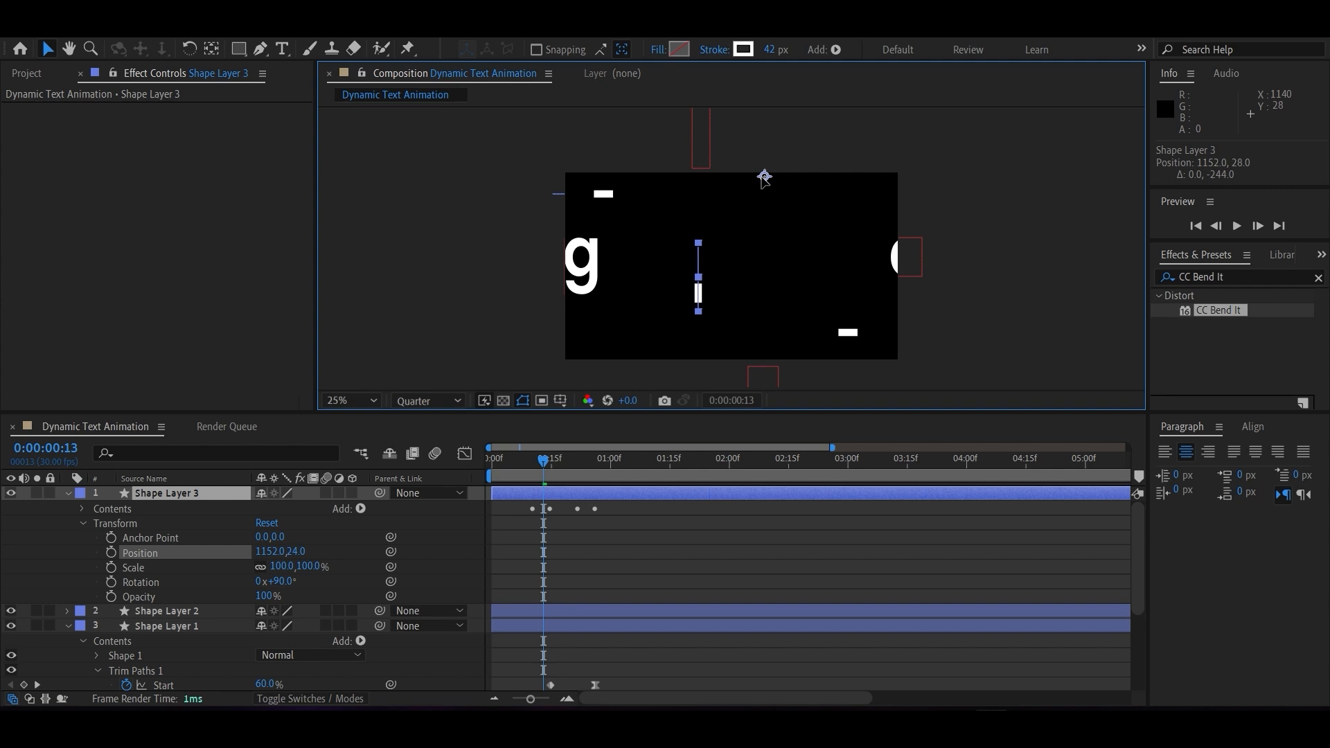
Delay the vertical line layer to start at 0:00:00:14 and lower it to about 1152, 44.
drag(548, 458, 602, 463)
key(space)
scroll(708, 306, up, 4)
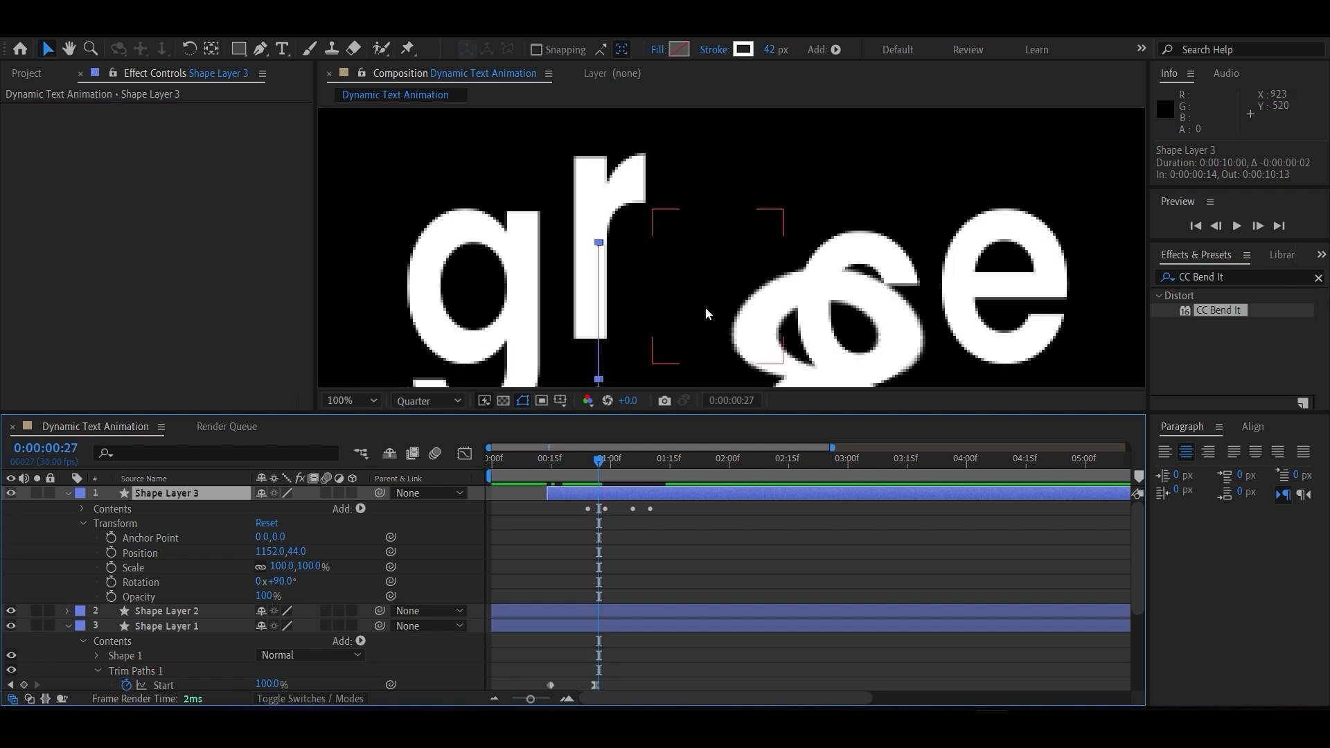
Widen the vertical line's stroke to 50 px and align it under the stem of the "r", at about 1141, 45.
key(h)
drag(706, 267, 720, 213)
key(v)
click(783, 50)
text(60)
key(BackSpace)
key(BackSpace)
text(55)
key(BackSpace)
text(0)
click(682, 304)
drag(628, 351, 618, 352)
key(Right)
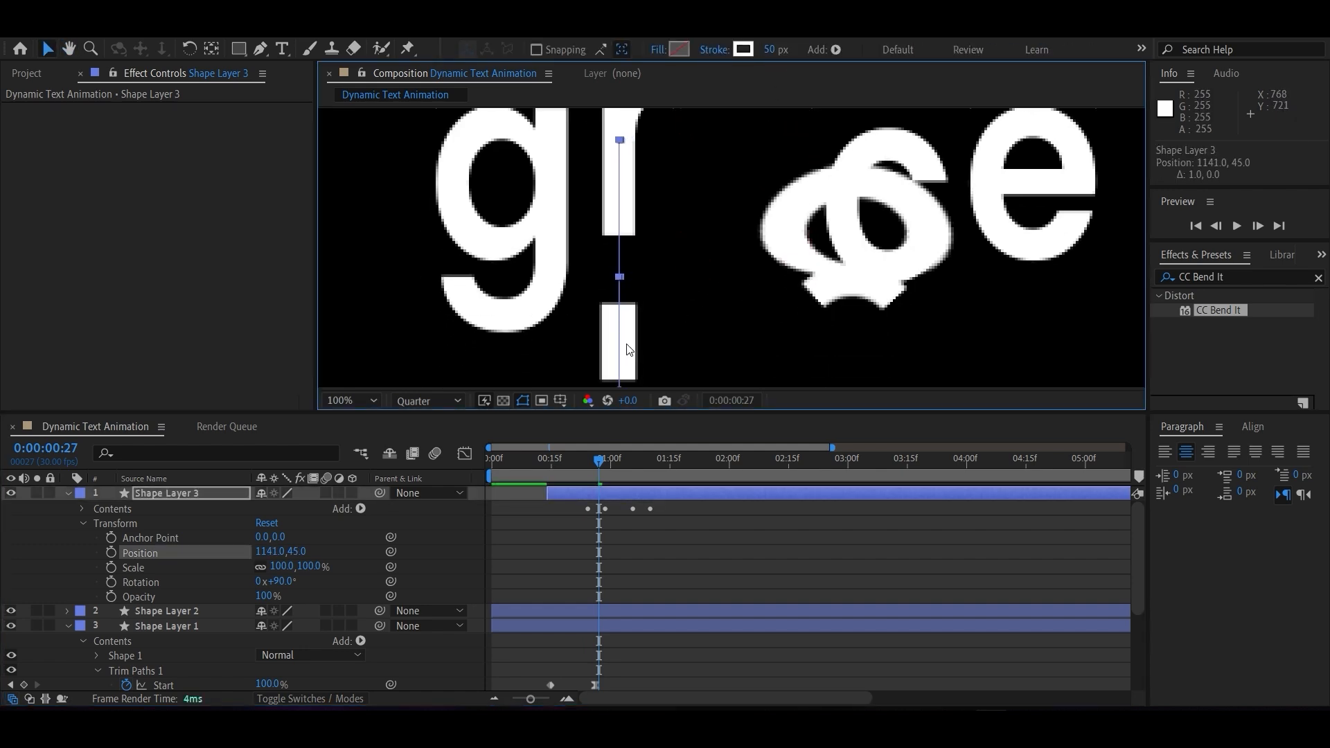
Set the vertical line's stroke width to 47 px and nudge it up to about 1141, 31 at 0:00:00:28.
click(777, 49)
text(47)
key(Return)
click(602, 463)
click(623, 368)
key(Up)
key(Up)
key(Up)
key(Up)
key(Up)
key(Up)
key(Up)
key(Up)
key(Up)
key(Up)
key(Up)
key(Up)
key(Up)
key(Up)
key(Up)
key(Up)
key(Up)
key(Up)
key(Up)
key(Up)
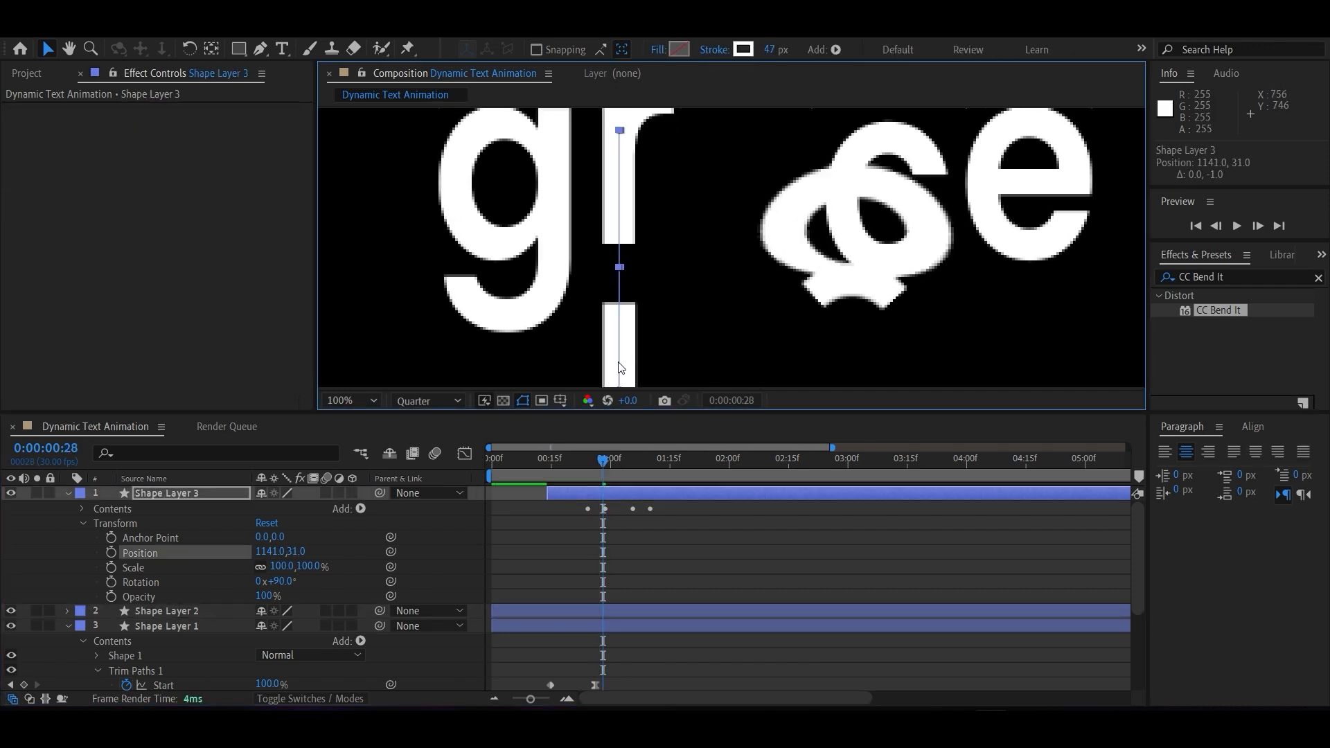
Play the animation from the start to check the vertical line against the incoming "r".
drag(593, 461, 650, 460)
scroll(624, 286, down, 5)
scroll(633, 298, up, 2)
drag(562, 462, 491, 472)
key(space)
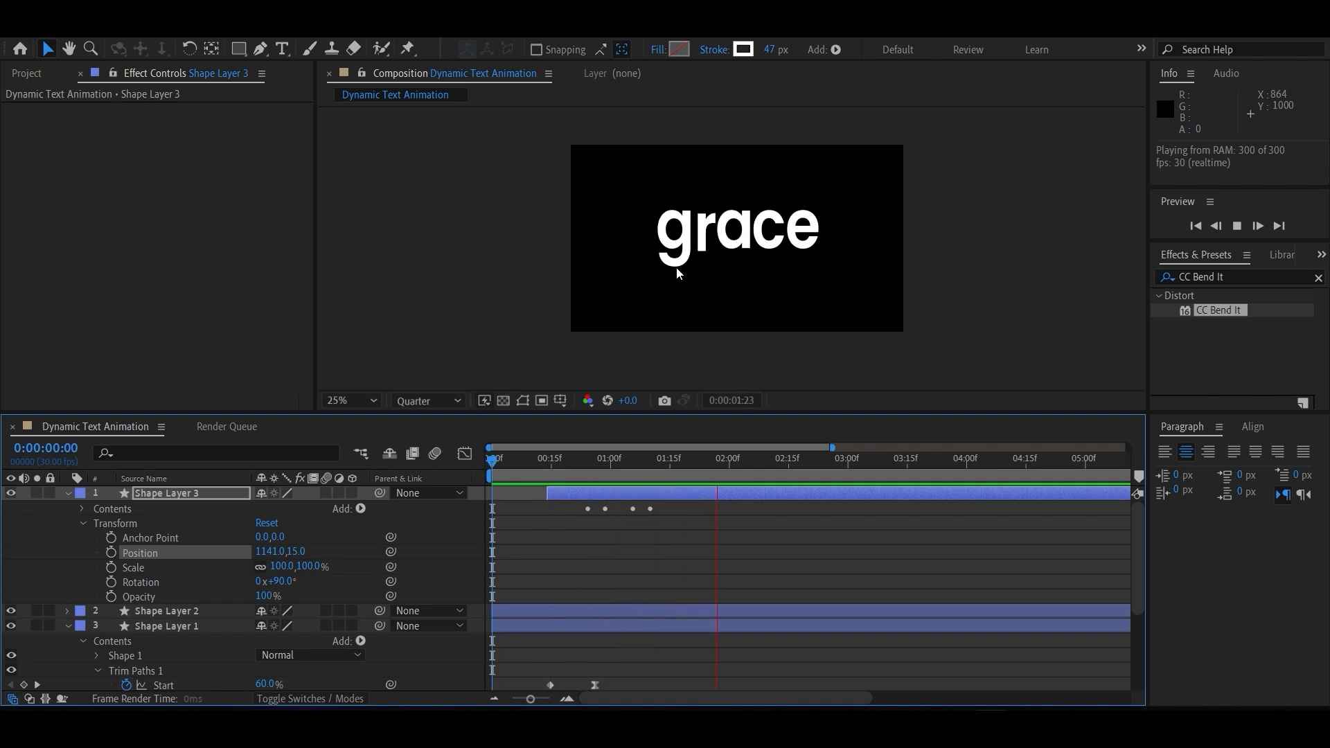
key(space)
Set the composition preview resolution to Full and replay the finished animation from the start.
click(406, 402)
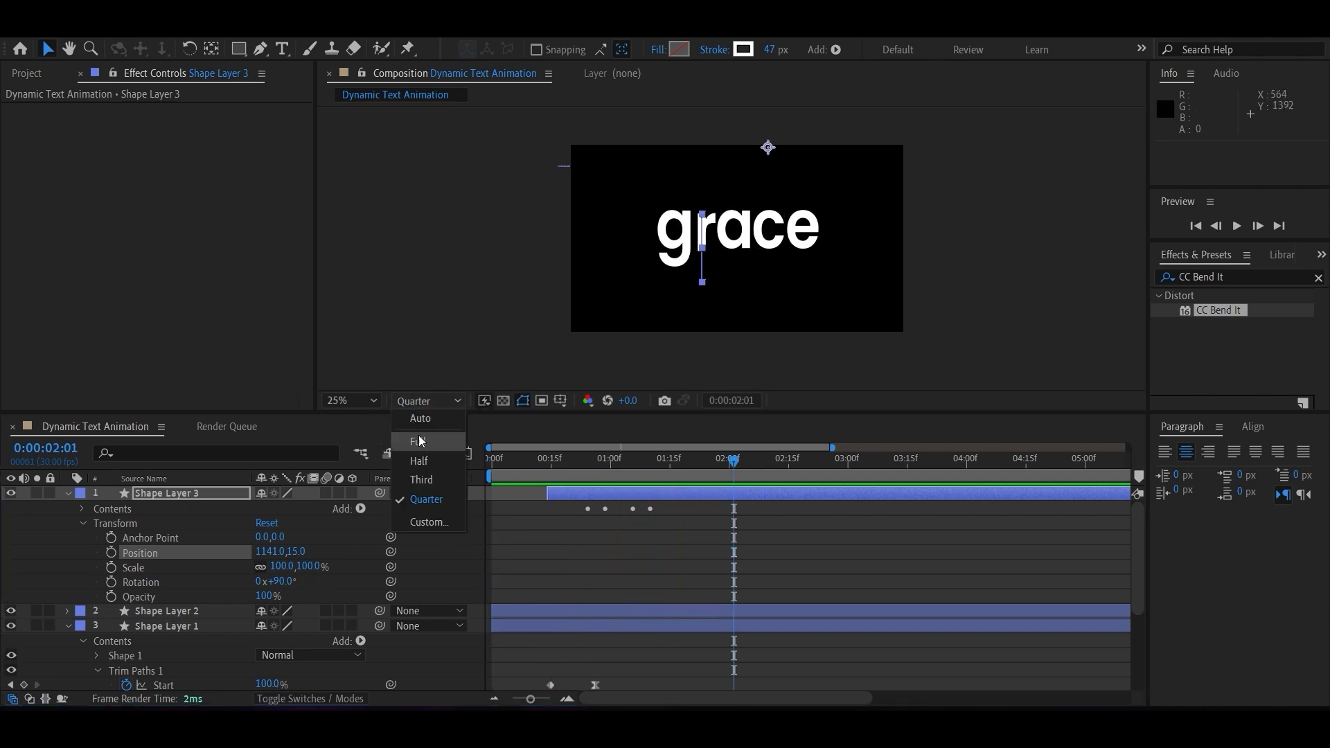
click(418, 436)
click(499, 474)
key(space)
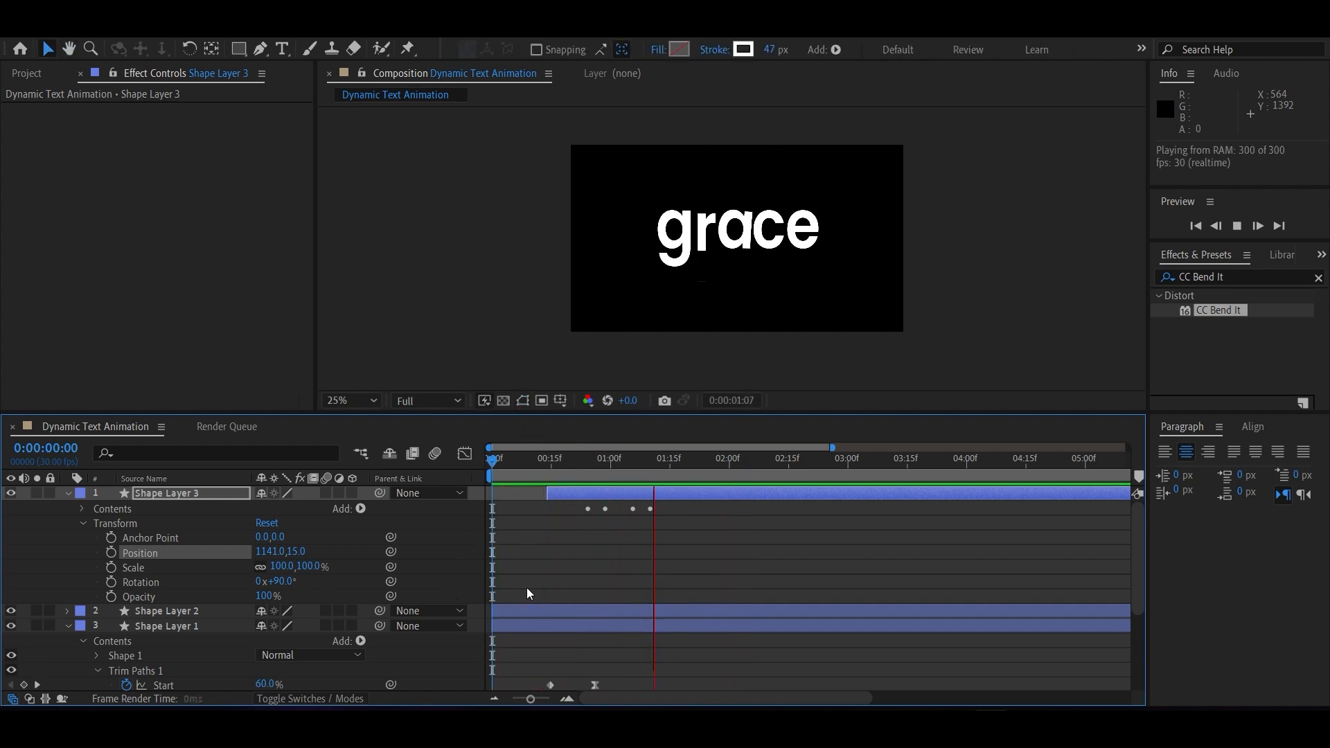
key(space)
key(space)
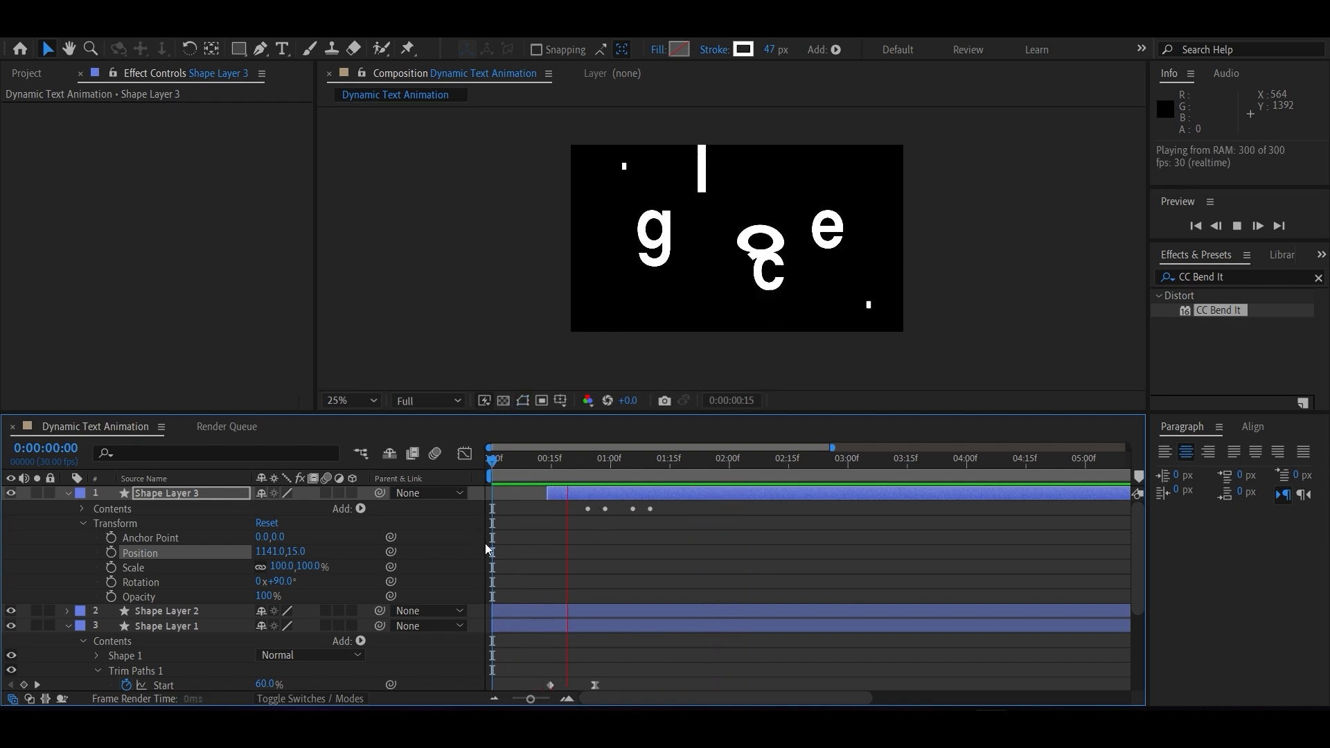
key(space)
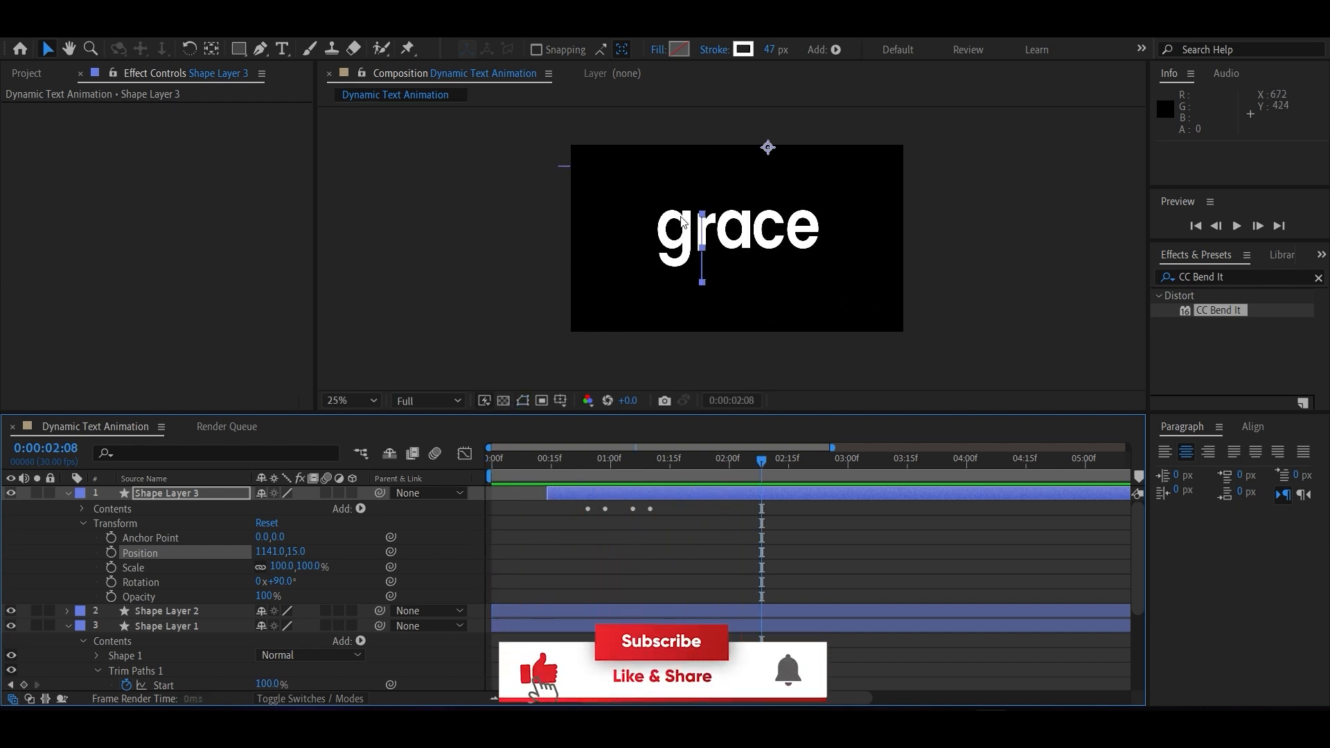
drag(772, 465, 660, 474)
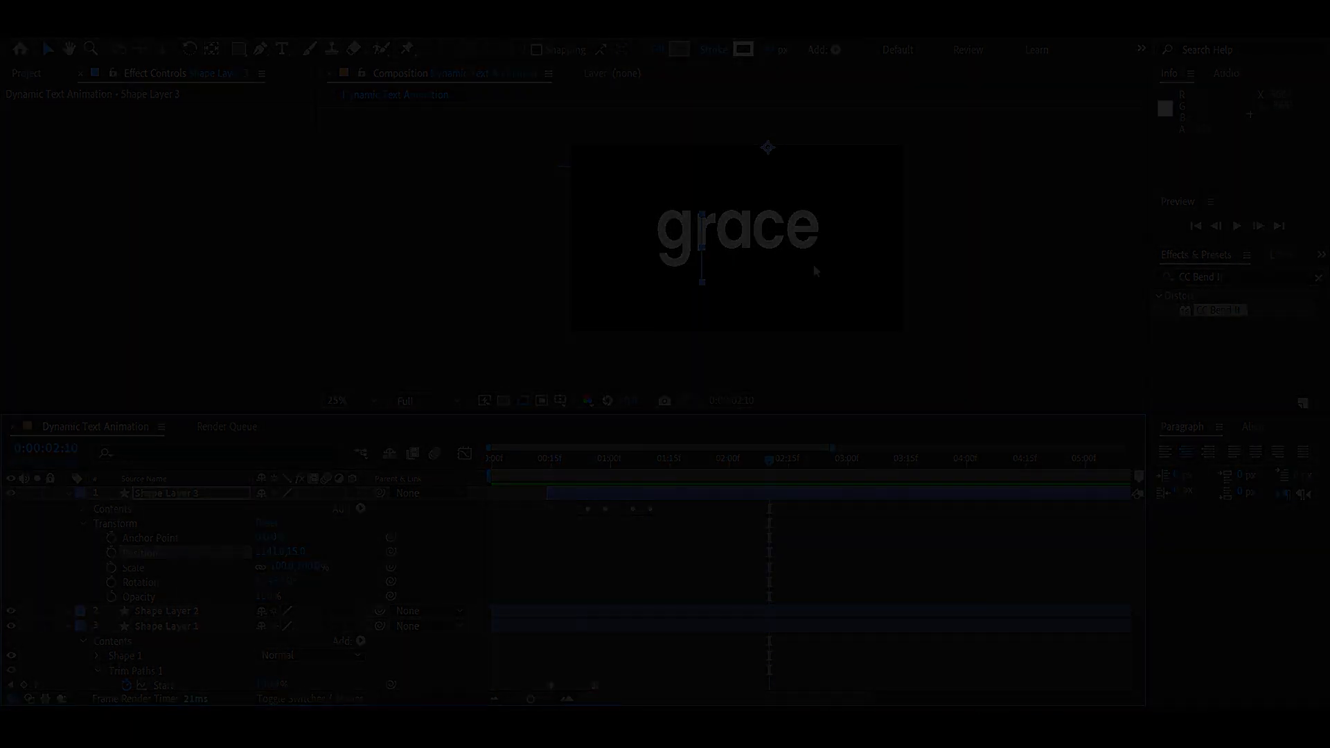